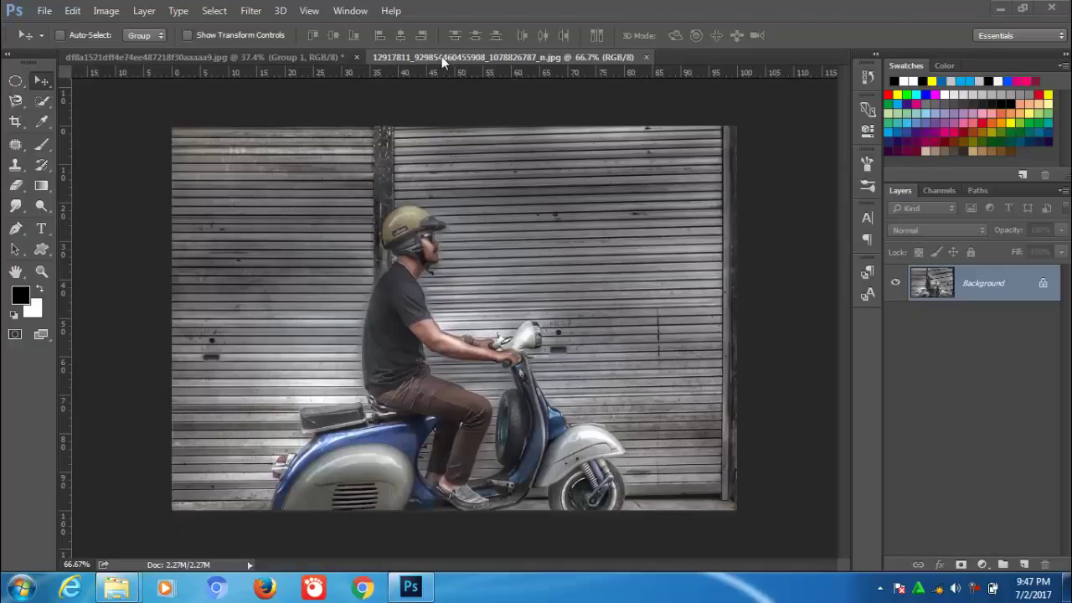
# In the anime artwork, make Layer 0 active, zoom in on the girl, and select the Pen tool
pyautogui.click(308, 52)
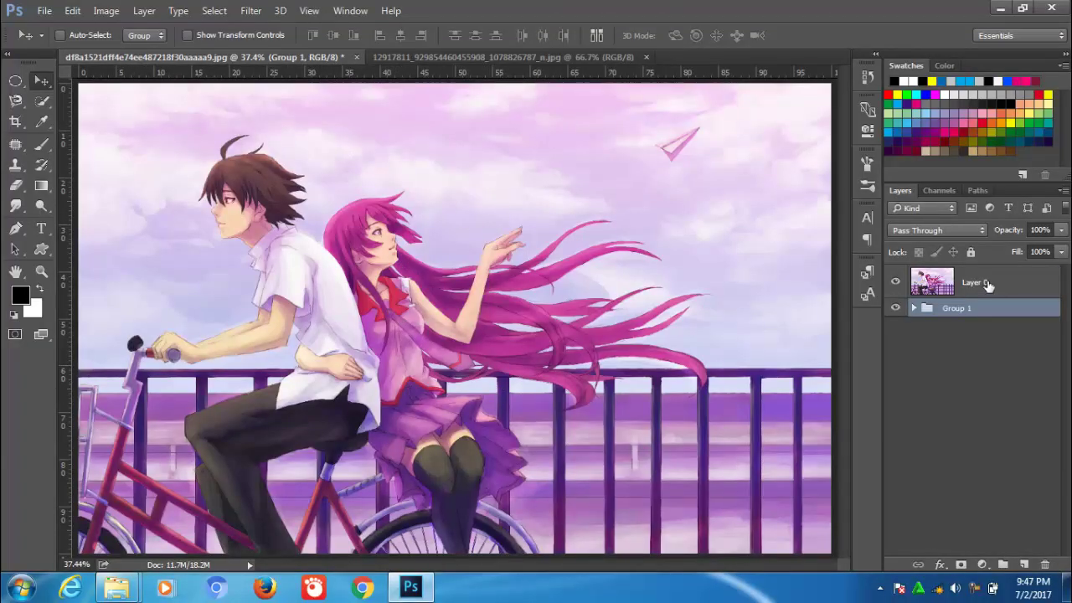
pyautogui.click(988, 286)
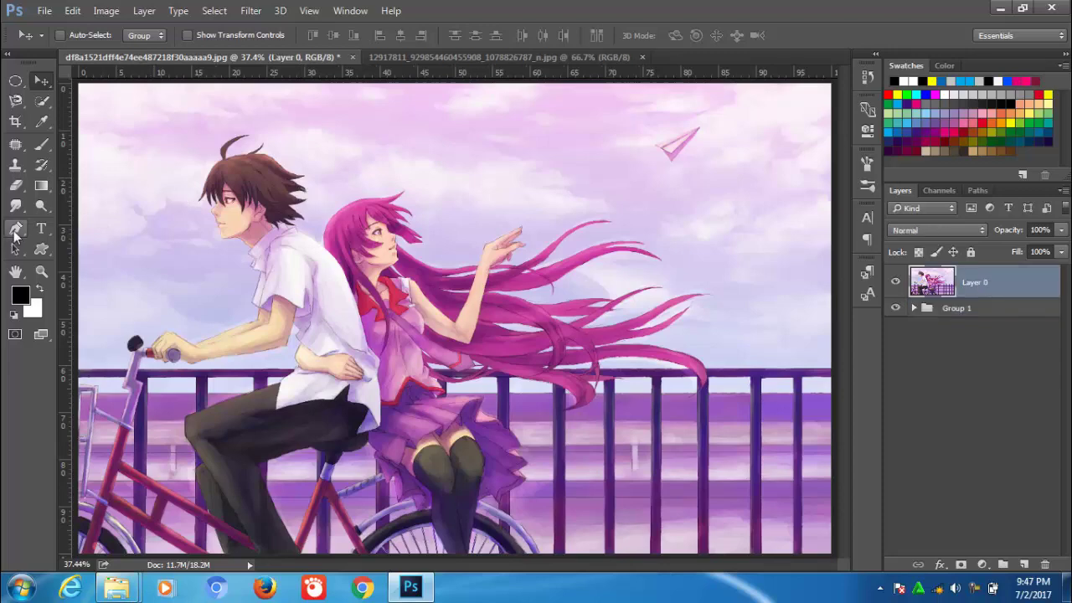
pyautogui.click(41, 272)
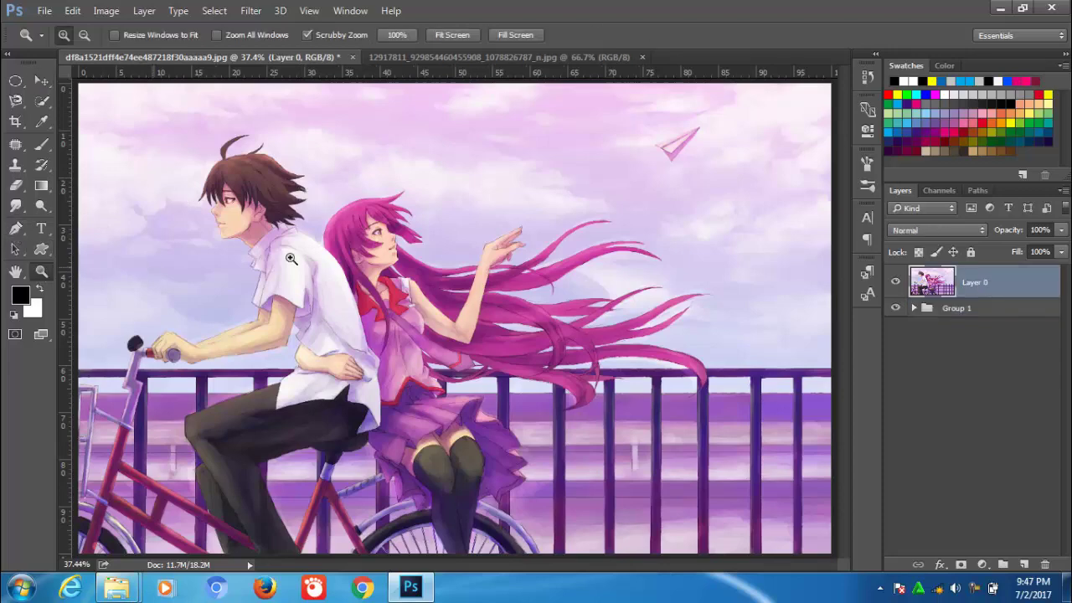
pyautogui.click(342, 257)
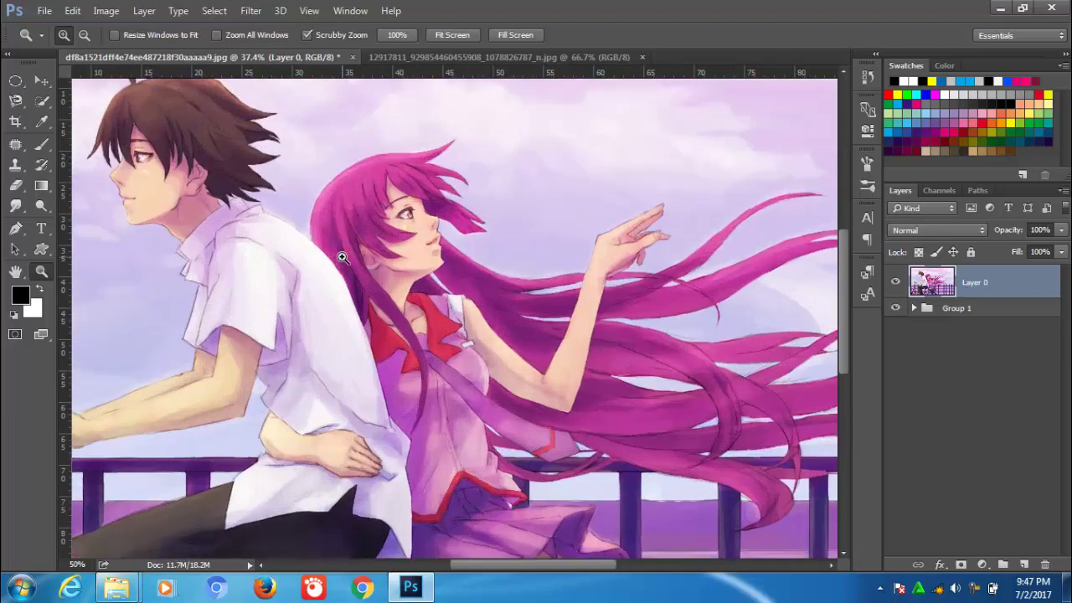
pyautogui.click(343, 257)
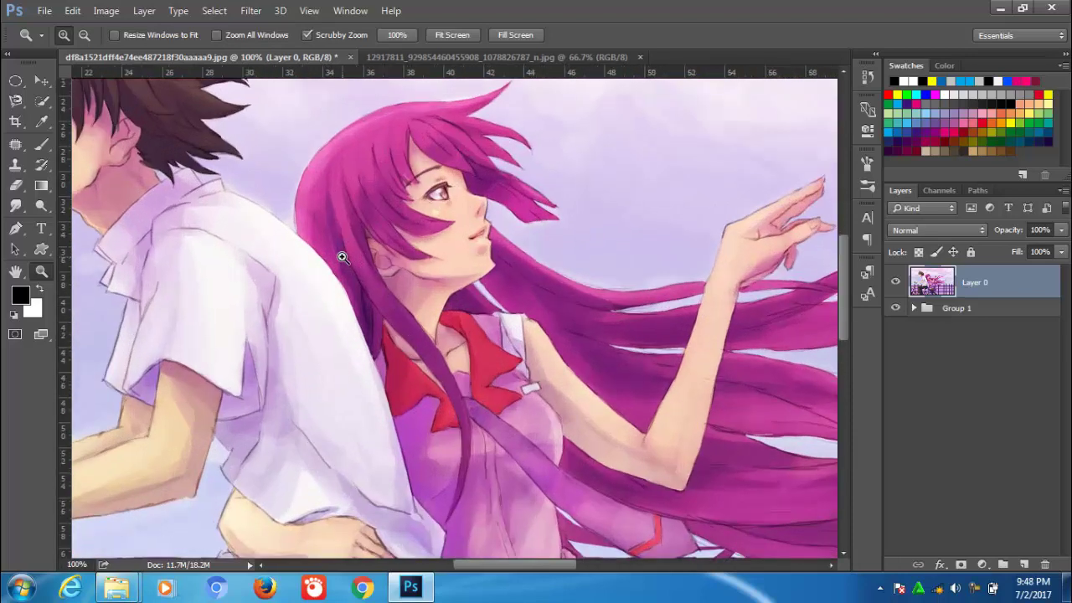
pyautogui.keyDown('alt'); pyautogui.click(343, 257); pyautogui.keyUp('alt')
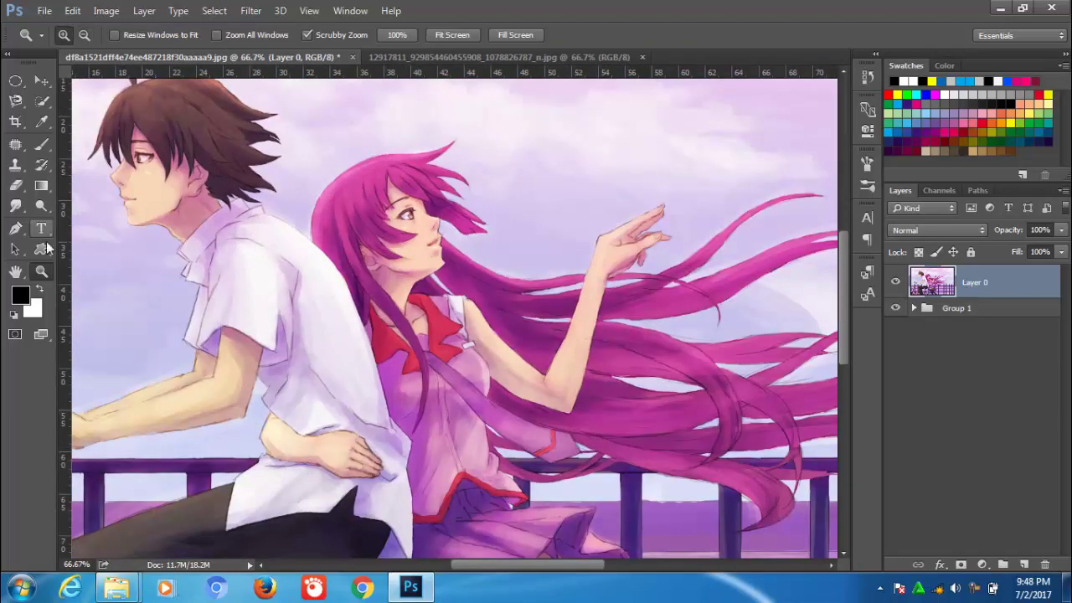
pyautogui.click(15, 230)
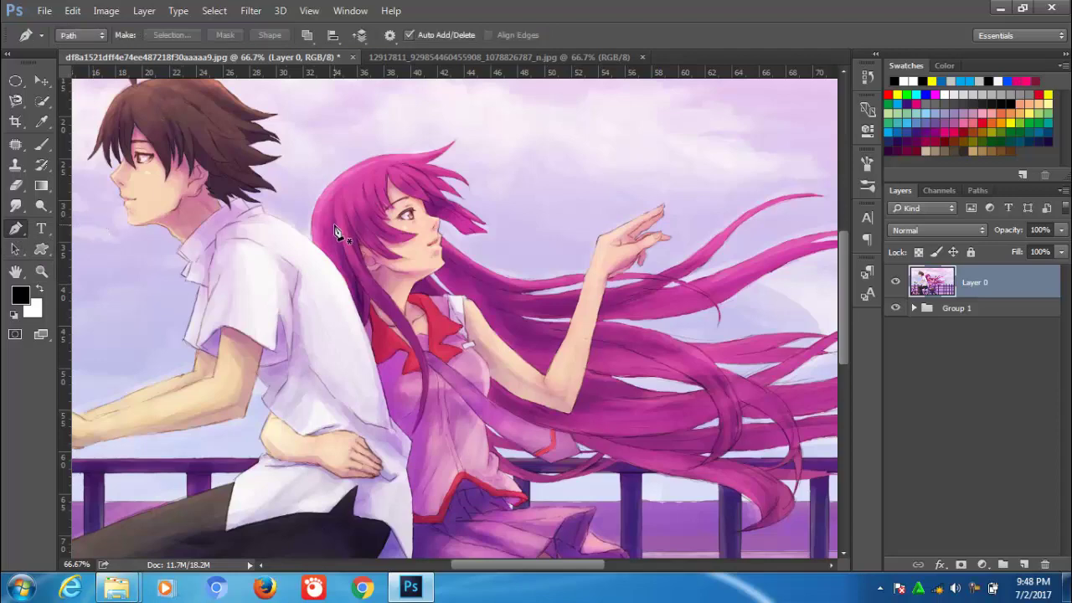
# Zoom to full size and start the path along the top of the girl's hair
pyautogui.hotkey('ctrl', '+')
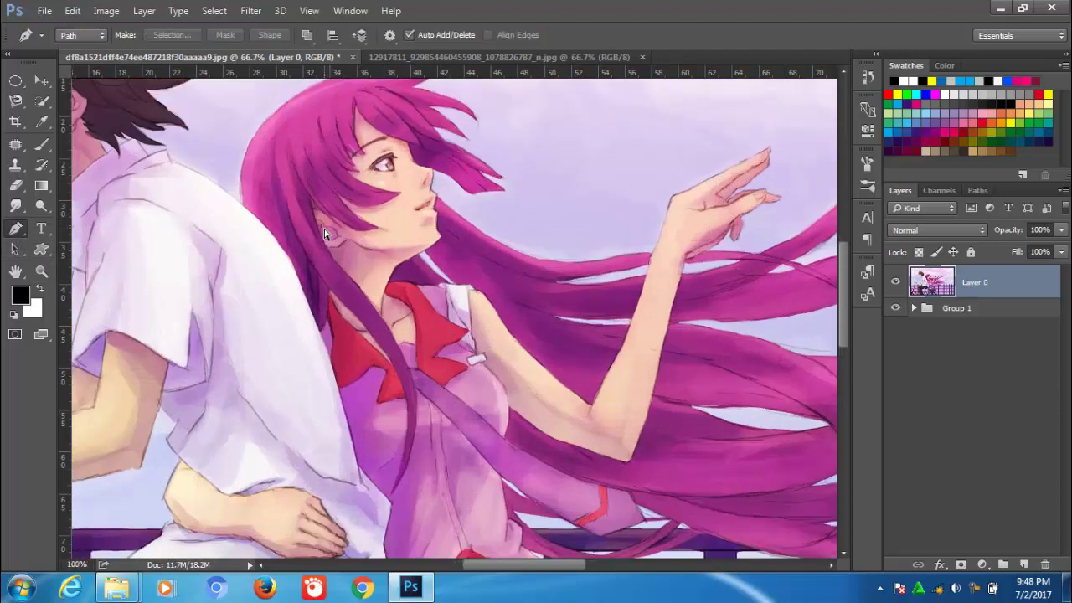
pyautogui.moveTo(262, 248); pyautogui.dragTo(284, 348)
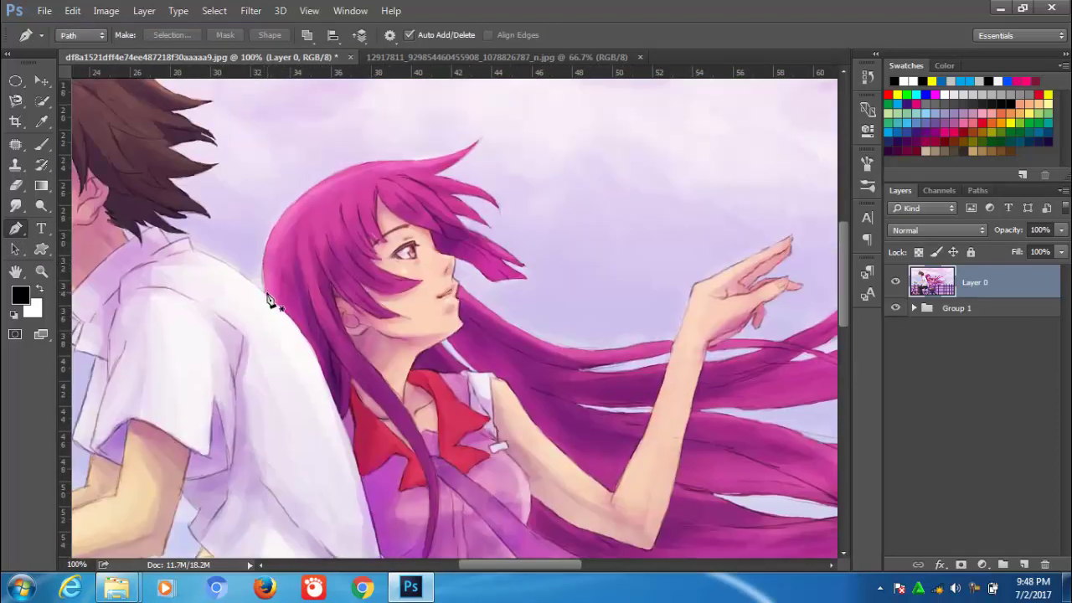
pyautogui.click(265, 293)
pyautogui.click(319, 181)
pyautogui.moveTo(405, 158); pyautogui.dragTo(463, 181)
pyautogui.click(469, 145)
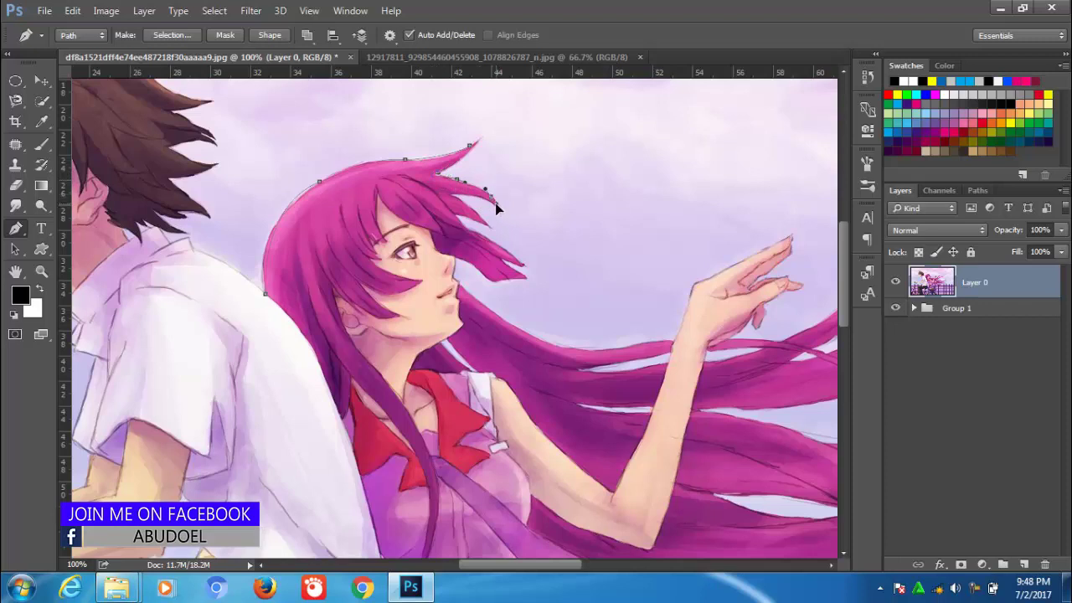
# Trace the path down the hair strand's edge toward her arm
pyautogui.click(463, 193)
pyautogui.click(466, 226)
pyautogui.click(495, 244)
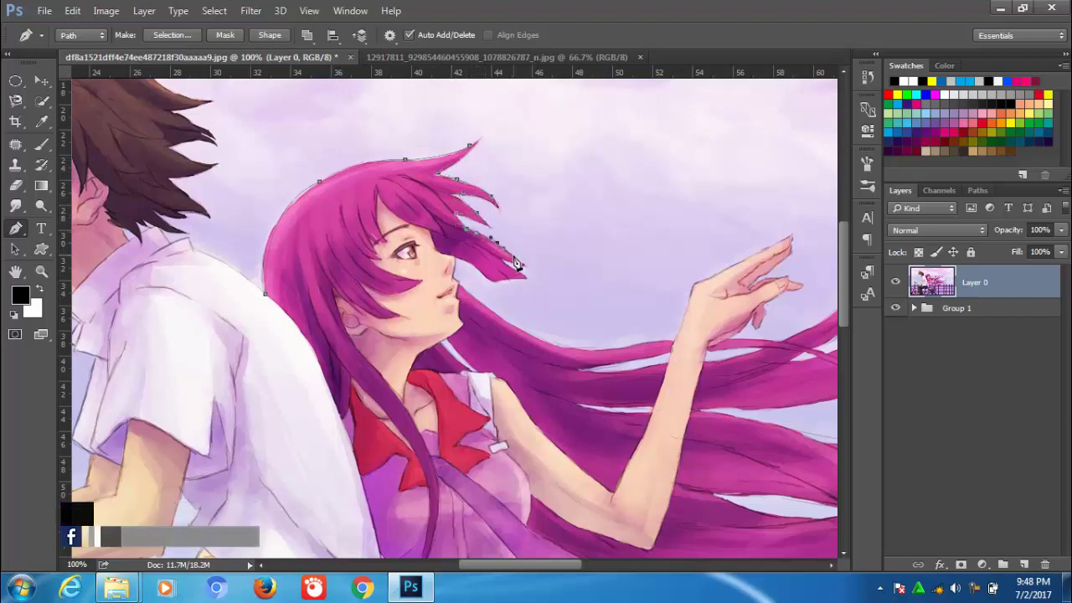
pyautogui.click(519, 262)
pyautogui.click(494, 281)
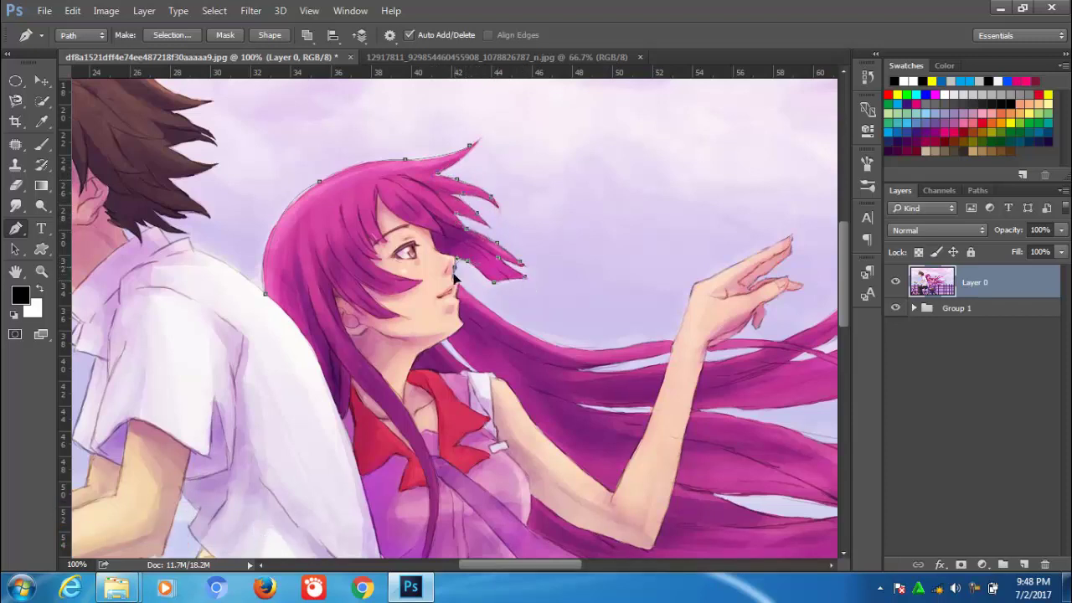
pyautogui.click(455, 278)
pyautogui.click(547, 342)
pyautogui.click(622, 345)
pyautogui.click(670, 341)
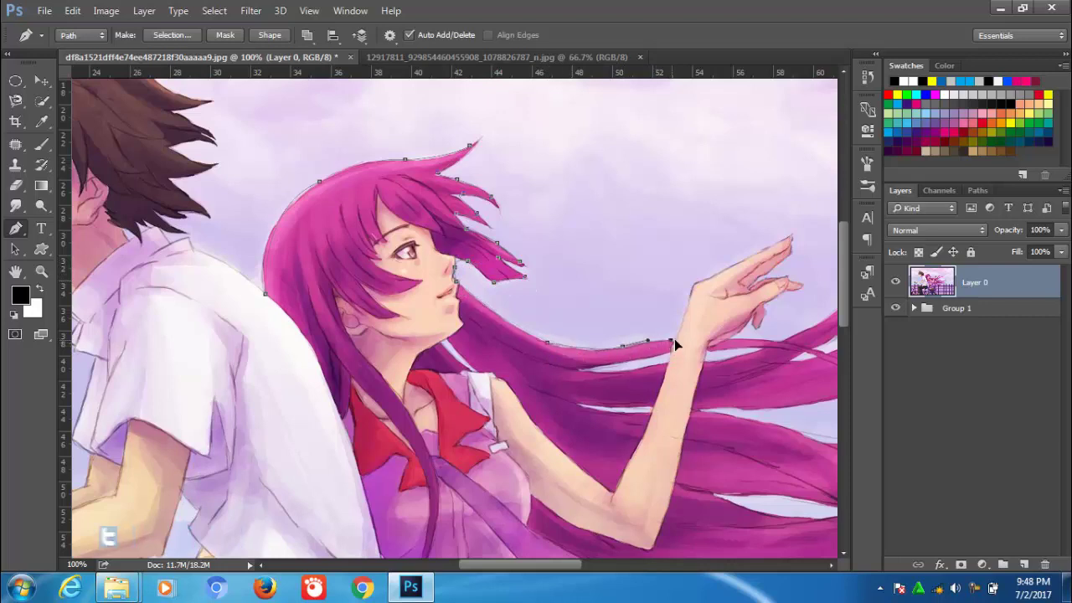
# Trace the path up the raised arm and around the hand and fingers
pyautogui.click(693, 286)
pyautogui.click(756, 251)
pyautogui.click(789, 235)
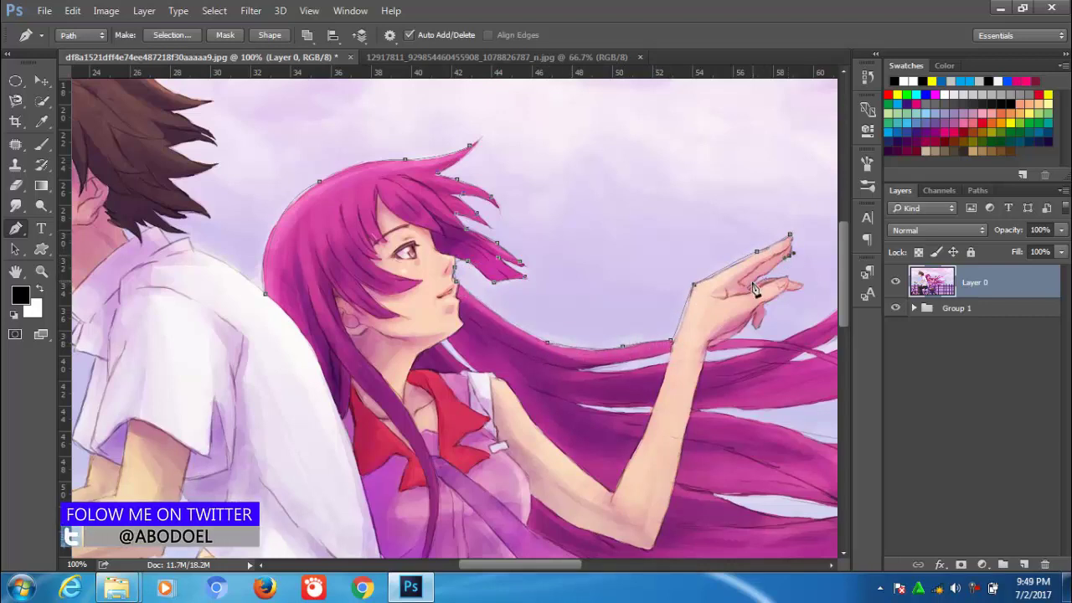
pyautogui.click(775, 277)
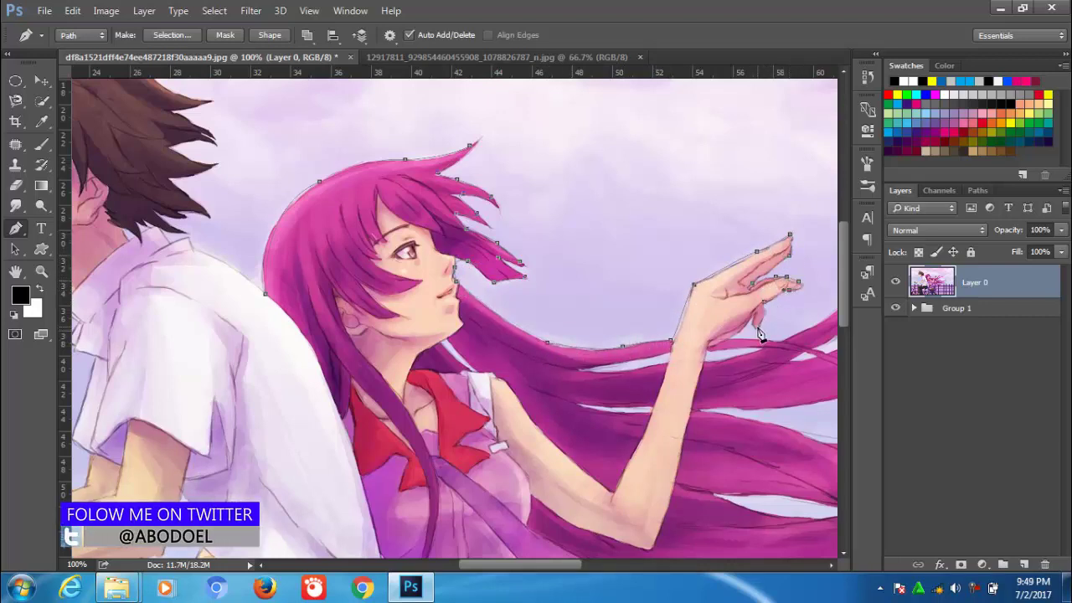
# Trace the flowing hair strand beside the hand to its tip
pyautogui.moveTo(778, 349); pyautogui.dragTo(506, 376)
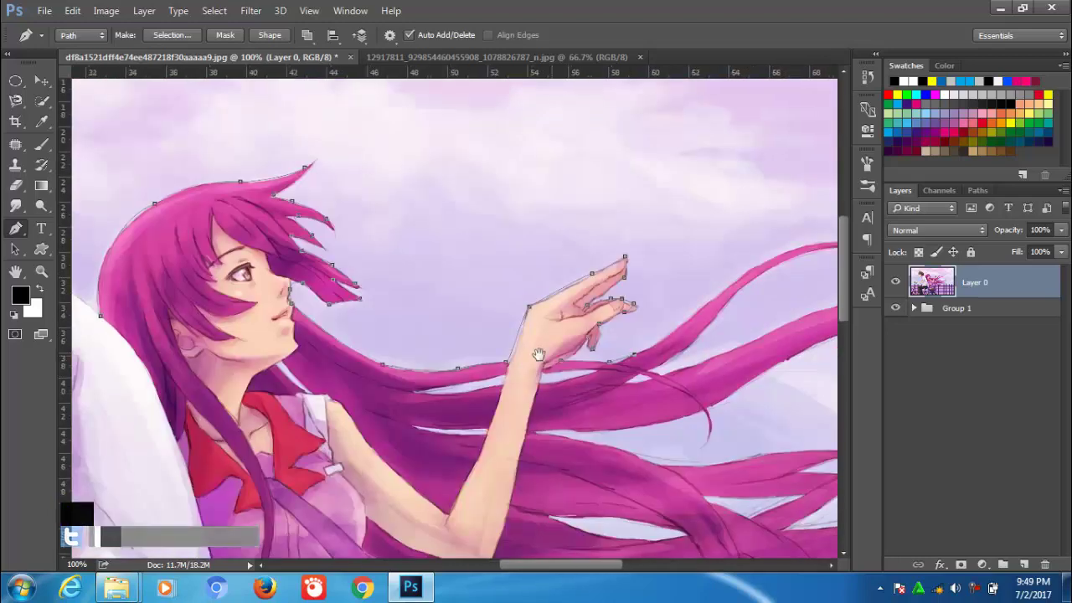
pyautogui.click(571, 334)
pyautogui.click(593, 312)
pyautogui.click(617, 290)
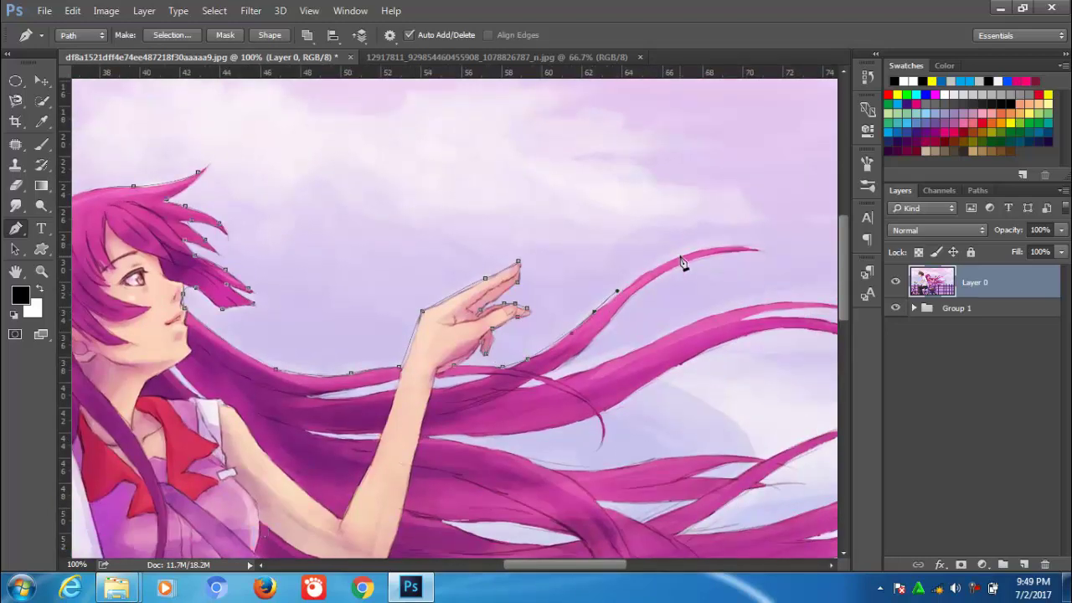
pyautogui.click(756, 250)
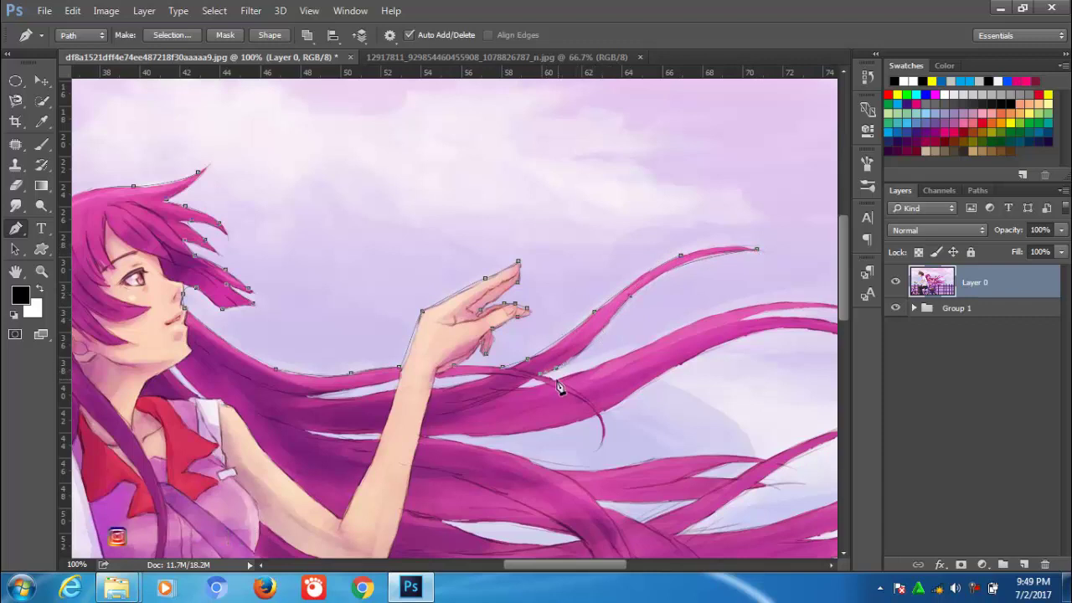
# Trace around the lower hair strand's upper edge, tip and lower curve
pyautogui.click(633, 349)
pyautogui.click(744, 306)
pyautogui.moveTo(837, 318); pyautogui.dragTo(710, 339)
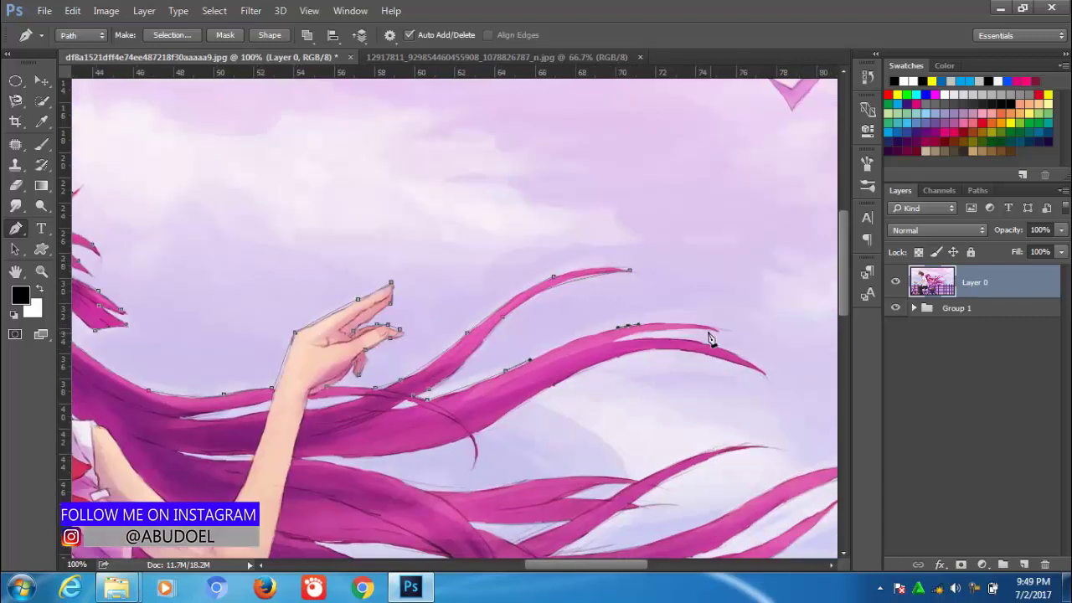
pyautogui.click(712, 330)
pyautogui.click(692, 342)
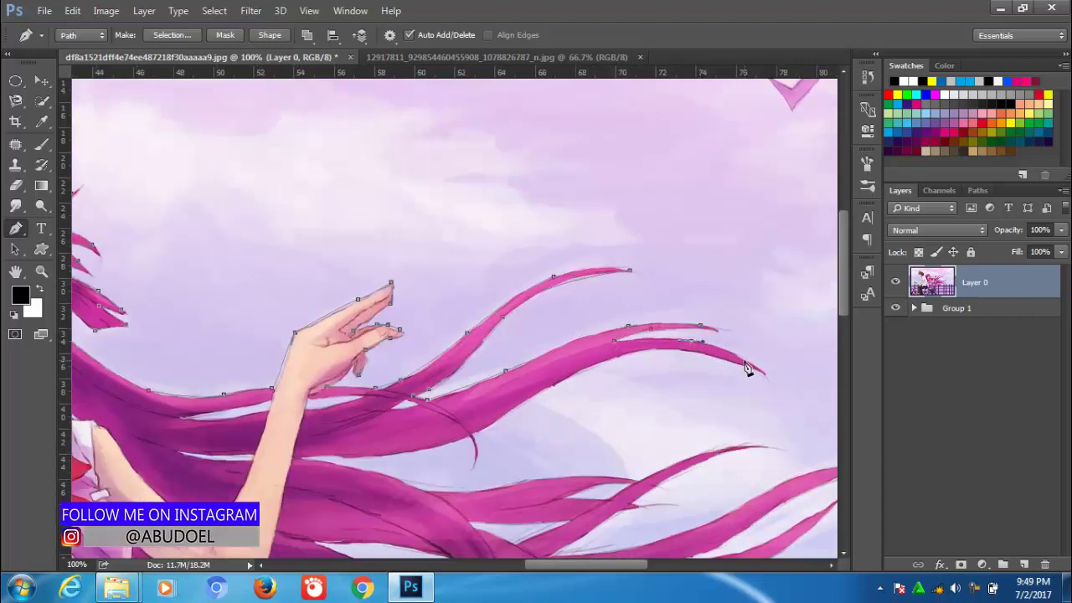
pyautogui.click(629, 351)
pyautogui.moveTo(487, 428); pyautogui.dragTo(471, 448)
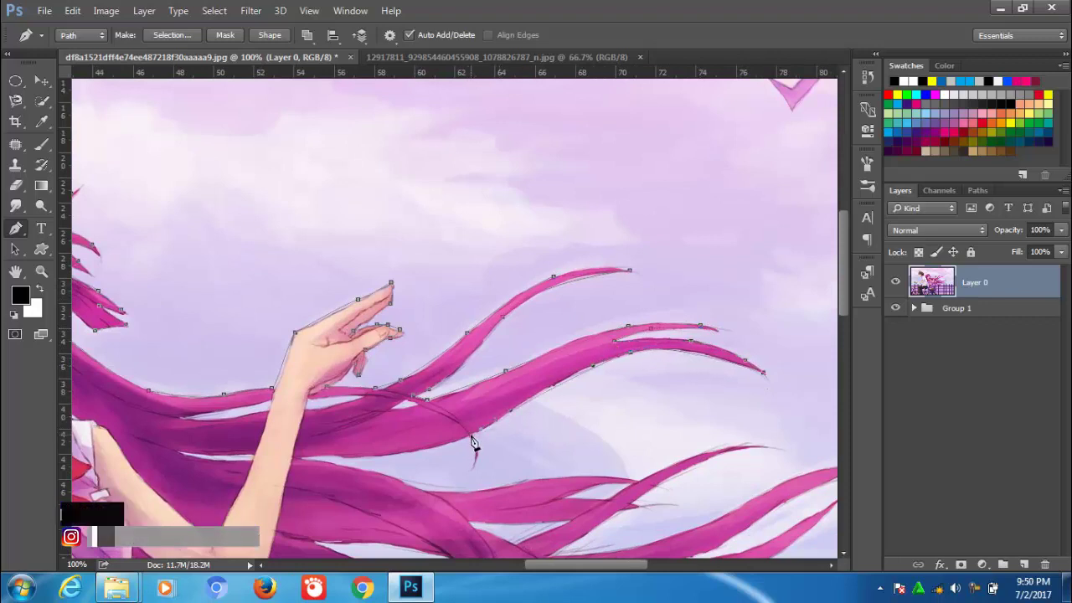
# Trace along the lower hair strands out to the strand tip
pyautogui.click(342, 456)
pyautogui.click(304, 457)
pyautogui.click(410, 487)
pyautogui.click(540, 479)
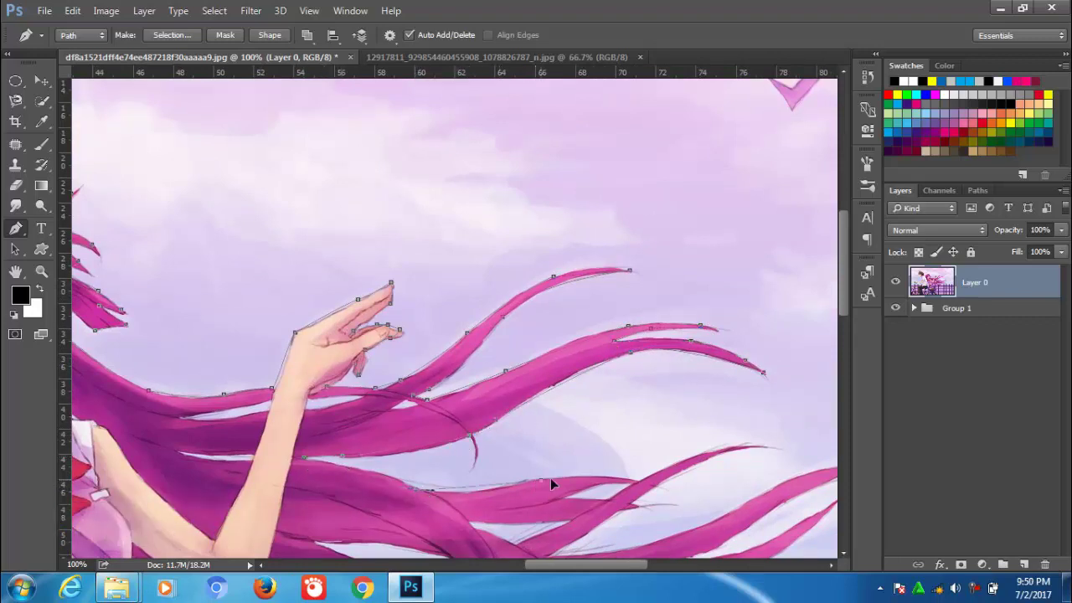
pyautogui.click(616, 476)
pyautogui.moveTo(632, 481); pyautogui.dragTo(630, 477)
pyautogui.click(718, 448)
pyautogui.click(753, 445)
pyautogui.scroll(-3, 556, 549)
pyautogui.click(666, 442)
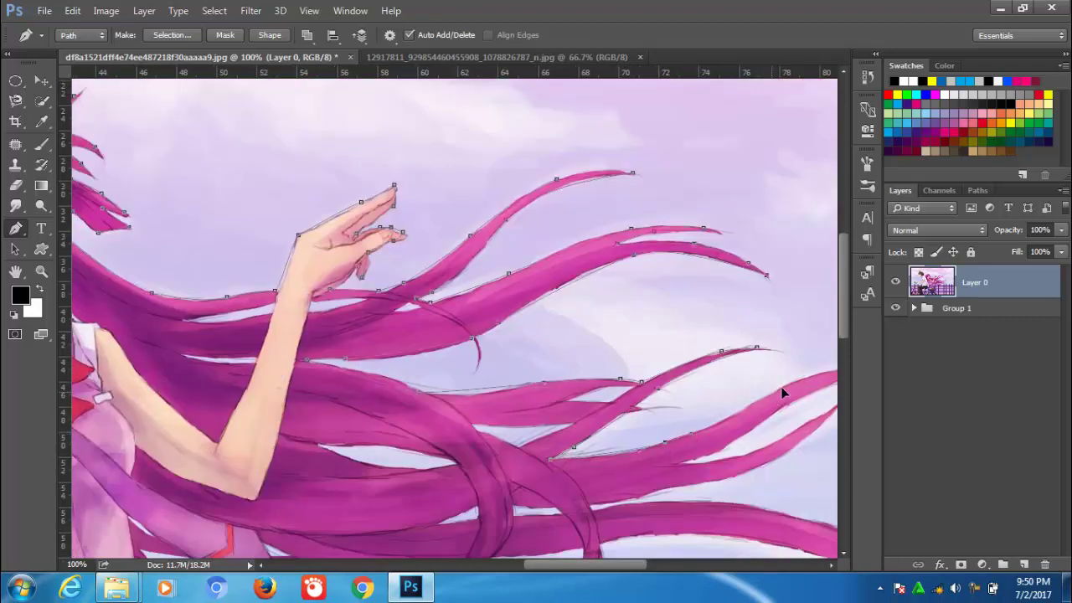
# Trace the hair strand's lower edge out to its tip on the right
pyautogui.moveTo(780, 386); pyautogui.dragTo(588, 386)
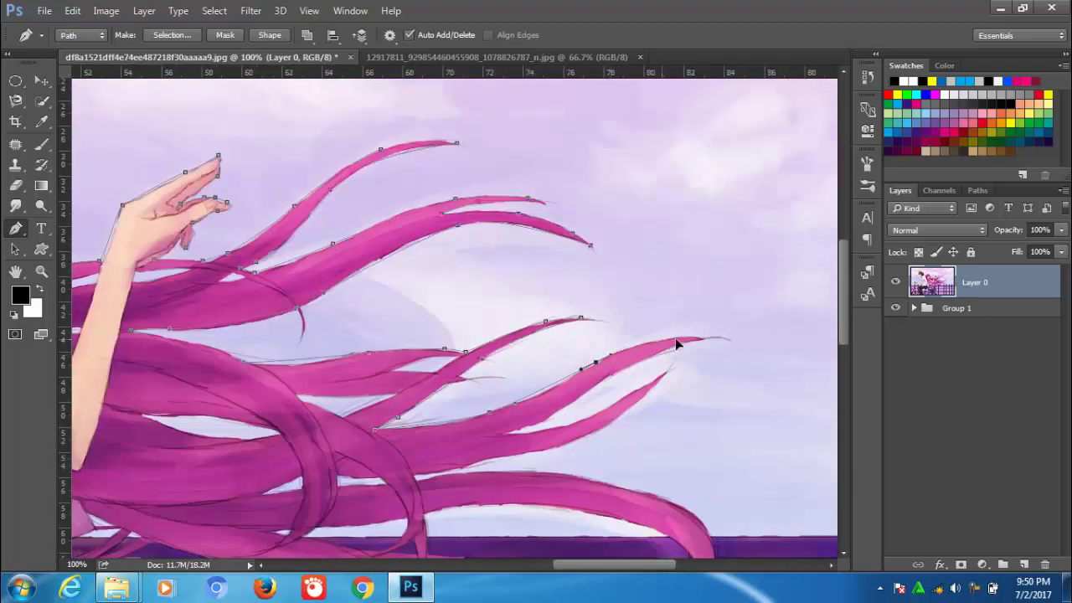
pyautogui.click(578, 420)
pyautogui.click(605, 407)
pyautogui.moveTo(654, 378); pyautogui.dragTo(668, 369)
pyautogui.click(482, 459)
pyautogui.click(415, 483)
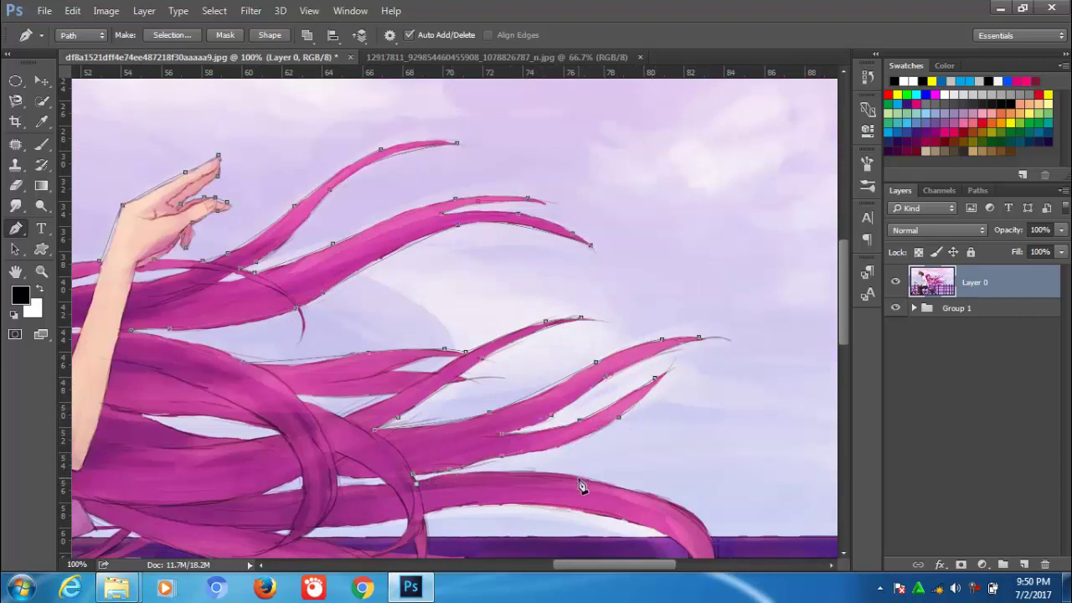
pyautogui.click(709, 539)
pyautogui.moveTo(842, 321); pyautogui.dragTo(842, 351)
pyautogui.moveTo(702, 457); pyautogui.dragTo(694, 475)
# Carry the path down and around the ends of the hair
pyautogui.click(628, 392)
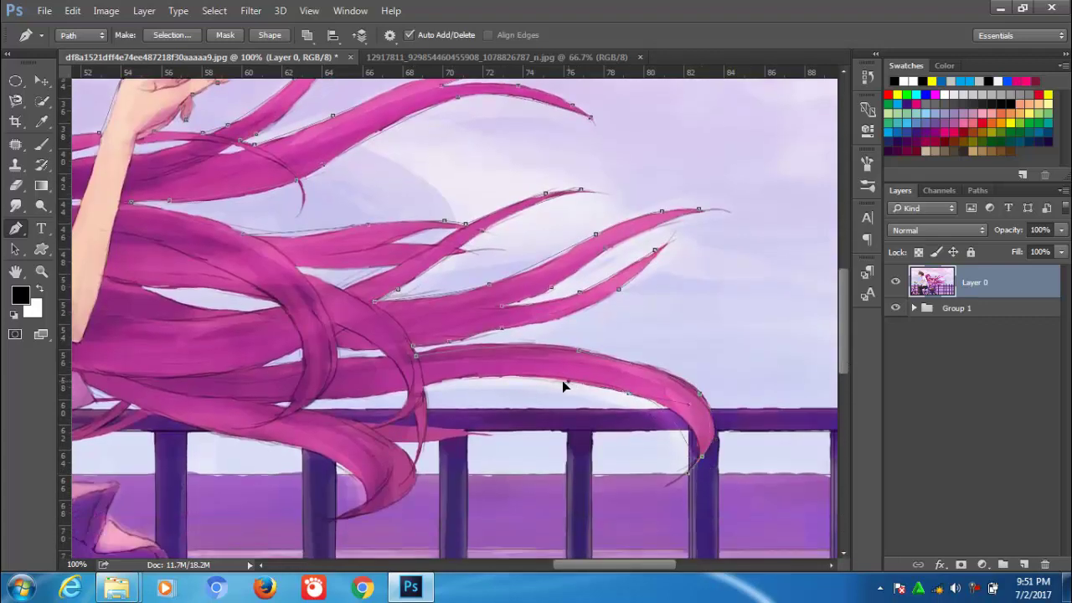
pyautogui.click(422, 383)
pyautogui.click(427, 424)
pyautogui.moveTo(337, 520); pyautogui.dragTo(343, 473)
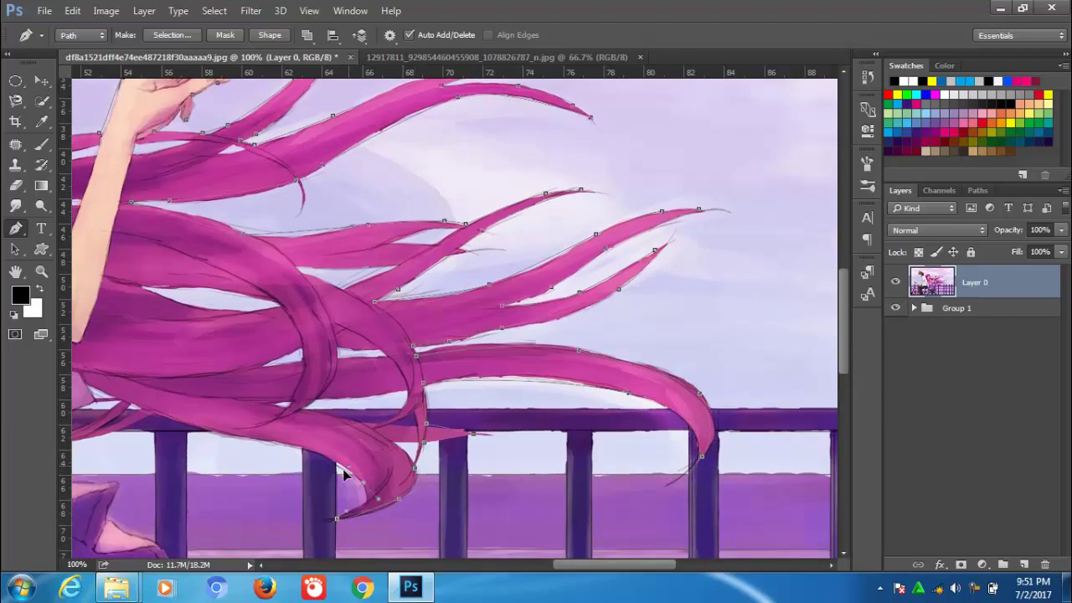
pyautogui.click(258, 440)
pyautogui.moveTo(154, 415); pyautogui.dragTo(120, 437)
pyautogui.scroll(-3, 687, 532)
pyautogui.moveTo(603, 565); pyautogui.dragTo(554, 565)
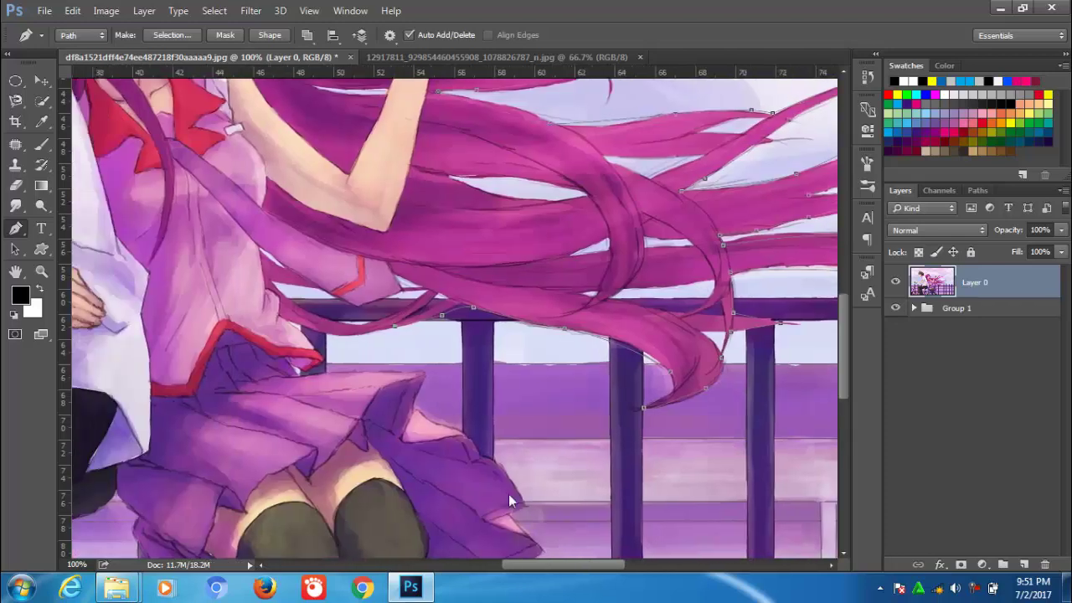
# Trace along the red ribbon and down the skirt edge
pyautogui.click(309, 341)
pyautogui.click(322, 360)
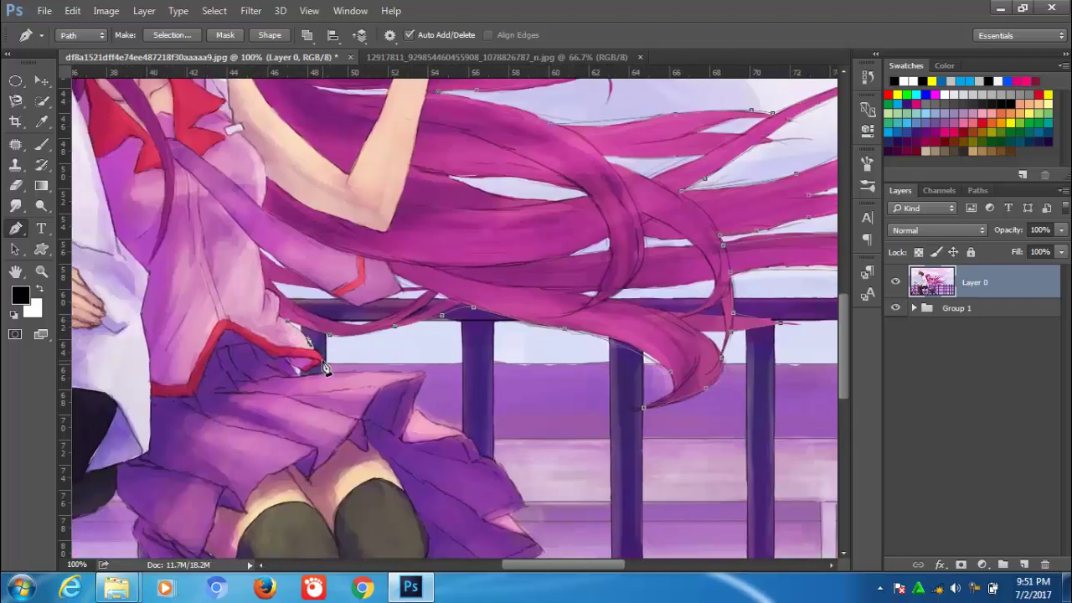
pyautogui.click(425, 375)
pyautogui.click(413, 407)
pyautogui.moveTo(466, 434); pyautogui.dragTo(476, 441)
pyautogui.click(483, 457)
pyautogui.click(511, 479)
pyautogui.click(525, 506)
# Continue the outline along the lower skirt edge
pyautogui.moveTo(554, 553); pyautogui.dragTo(550, 293)
pyautogui.click(551, 293)
pyautogui.click(524, 354)
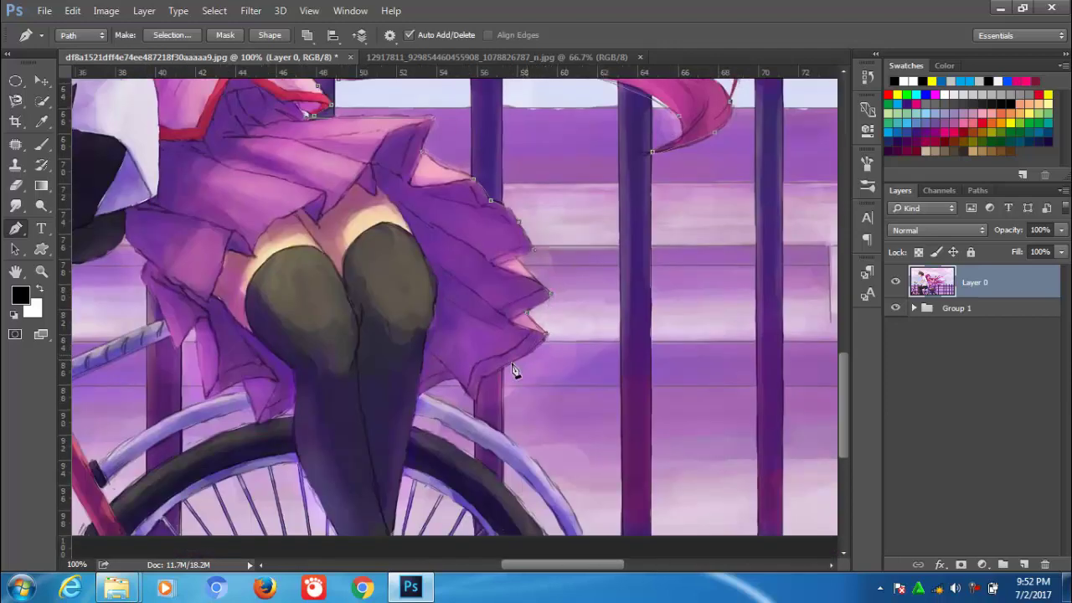
pyautogui.click(488, 375)
pyautogui.click(479, 386)
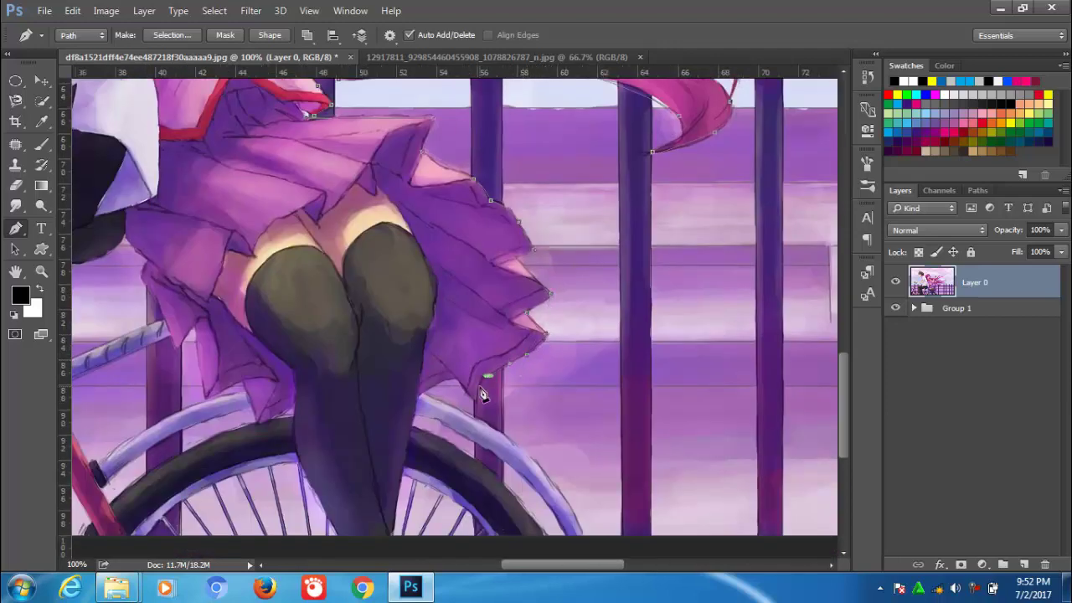
pyautogui.click(397, 497)
pyautogui.moveTo(397, 498); pyautogui.dragTo(429, 350)
# Carry the outline around the bottom of the leg and up the leg and skirt
pyautogui.click(425, 394)
pyautogui.click(374, 393)
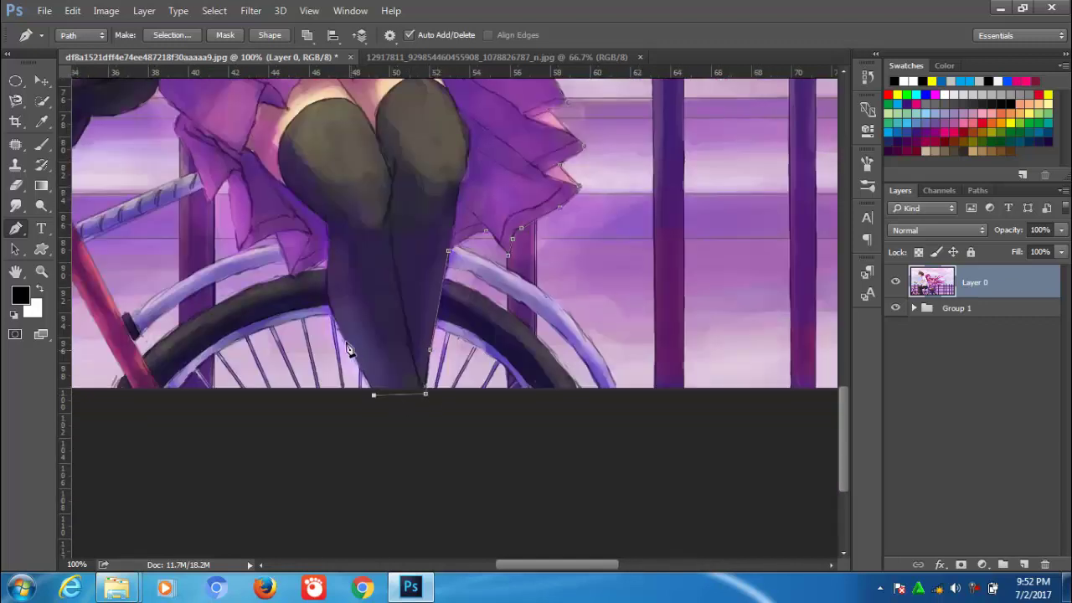
pyautogui.click(327, 293)
pyautogui.click(327, 261)
pyautogui.click(290, 275)
pyautogui.click(274, 235)
# Trace up the boy's shirt edge and reach the girl's hair
pyautogui.moveTo(352, 259); pyautogui.dragTo(387, 355)
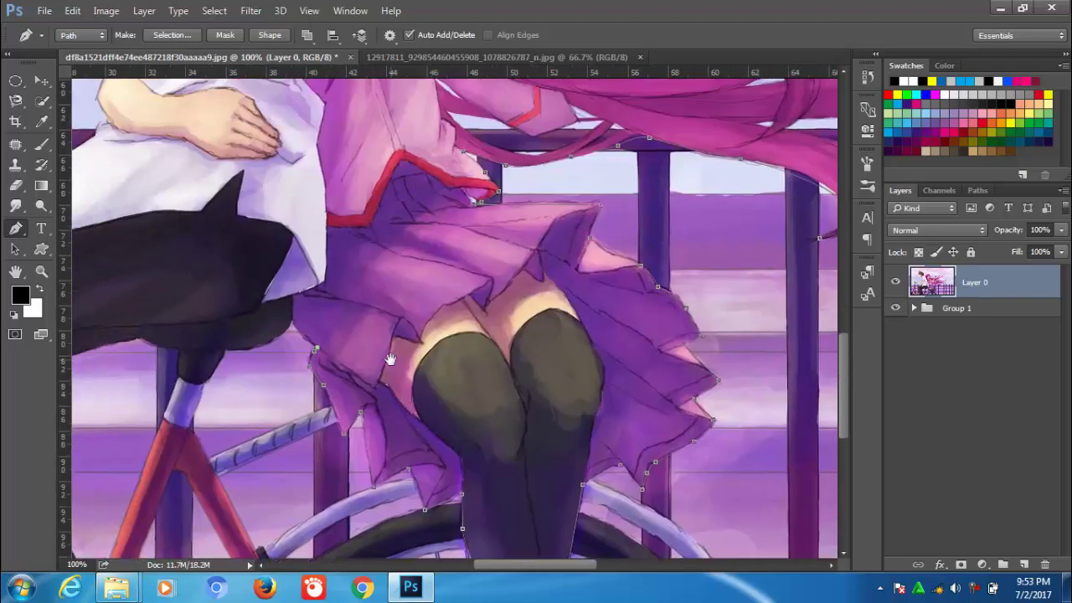
pyautogui.click(324, 279)
pyautogui.click(324, 182)
pyautogui.click(317, 143)
pyautogui.moveTo(324, 101); pyautogui.dragTo(343, 325)
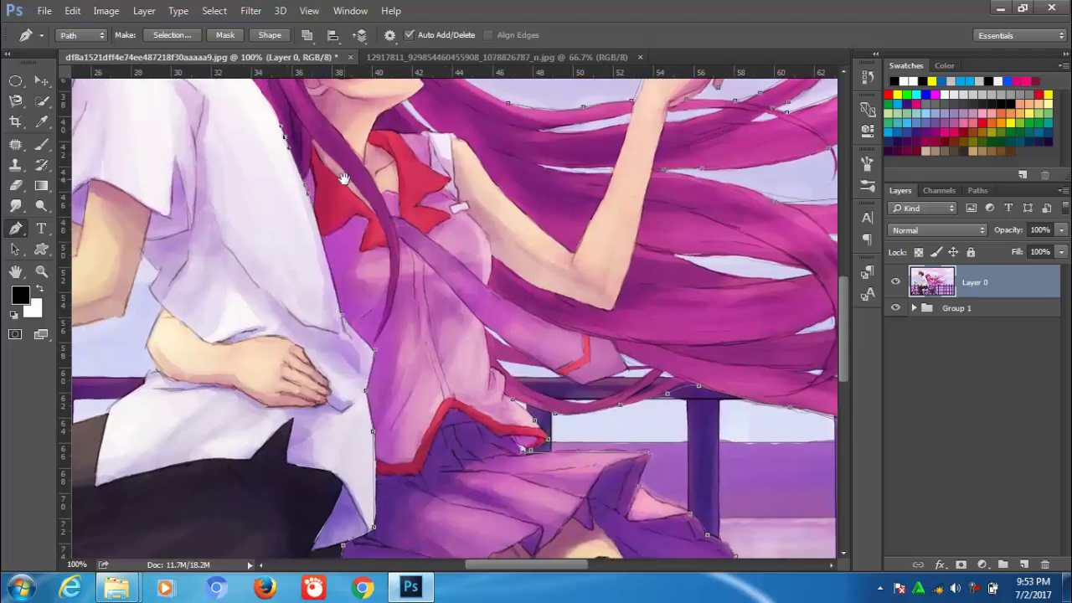
pyautogui.moveTo(343, 178); pyautogui.dragTo(404, 329)
pyautogui.click(287, 203)
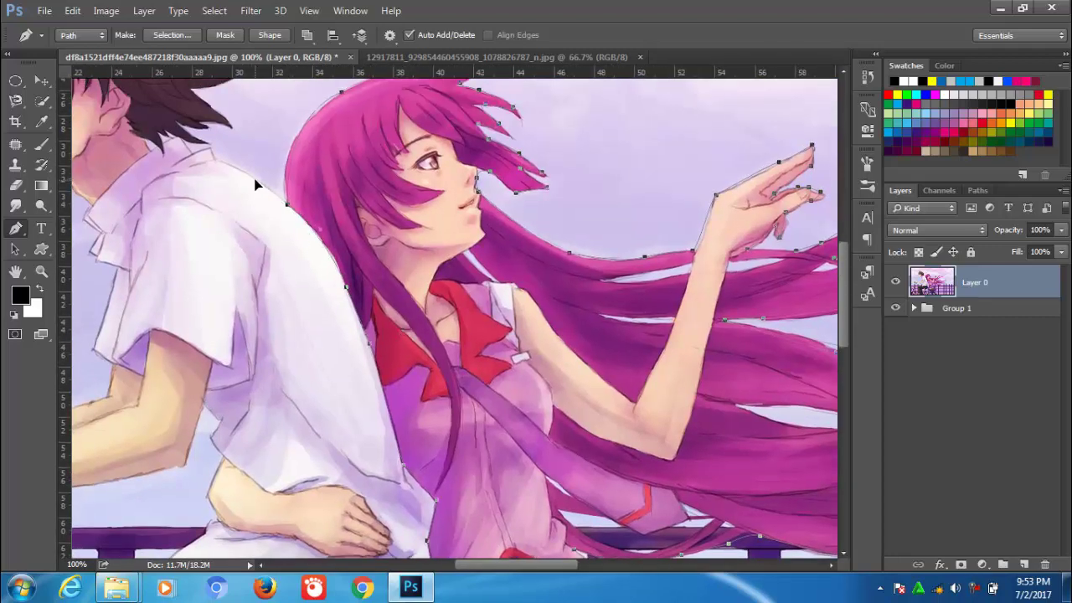
# Turn the traced path into a selection and hide Group 1
pyautogui.rightClick(384, 167)
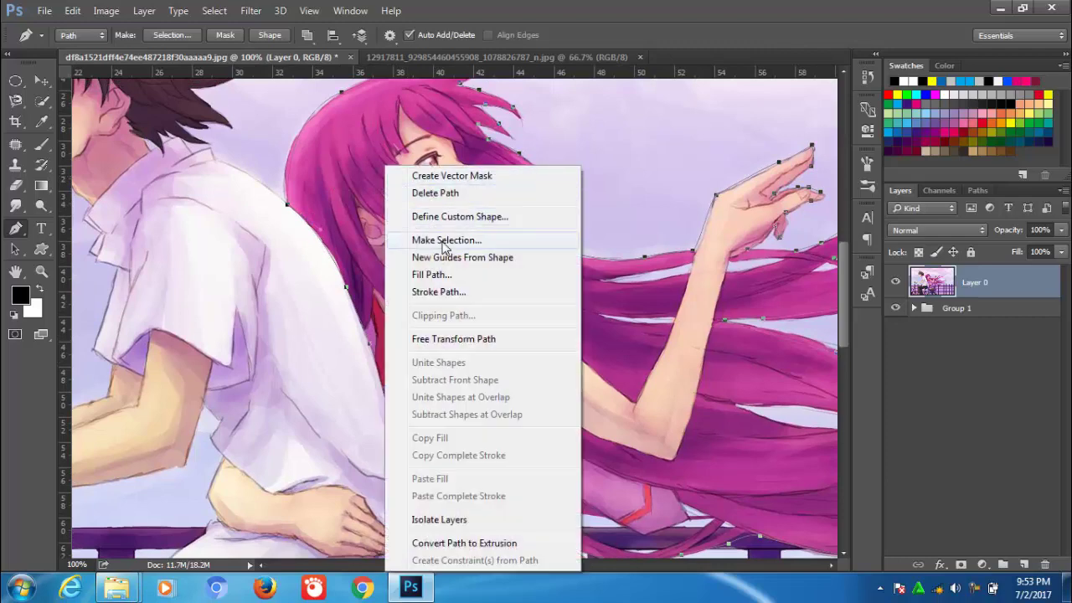
pyautogui.click(445, 242)
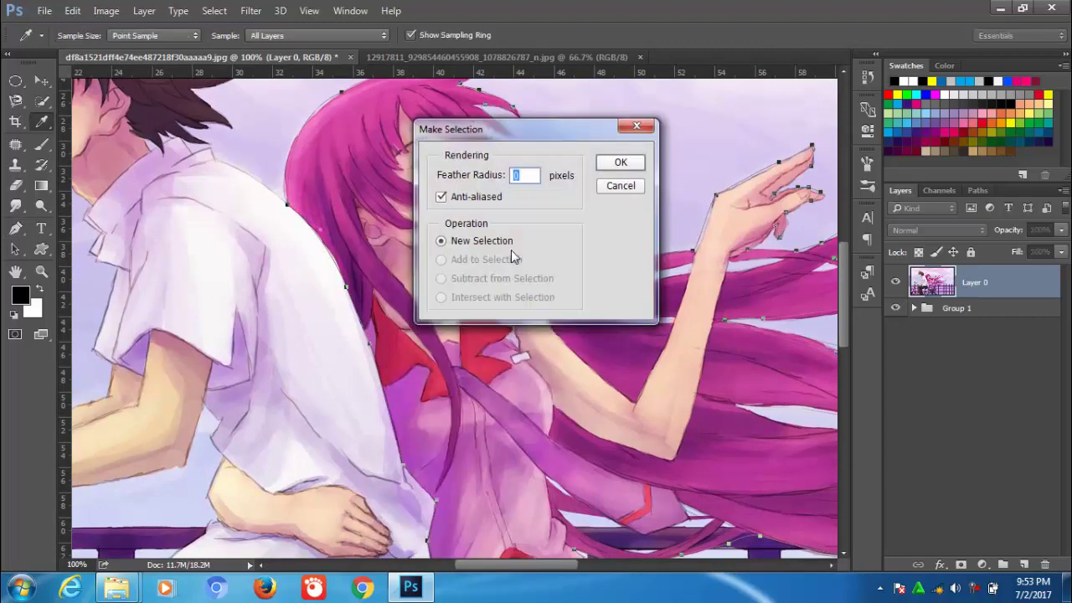
pyautogui.click(620, 164)
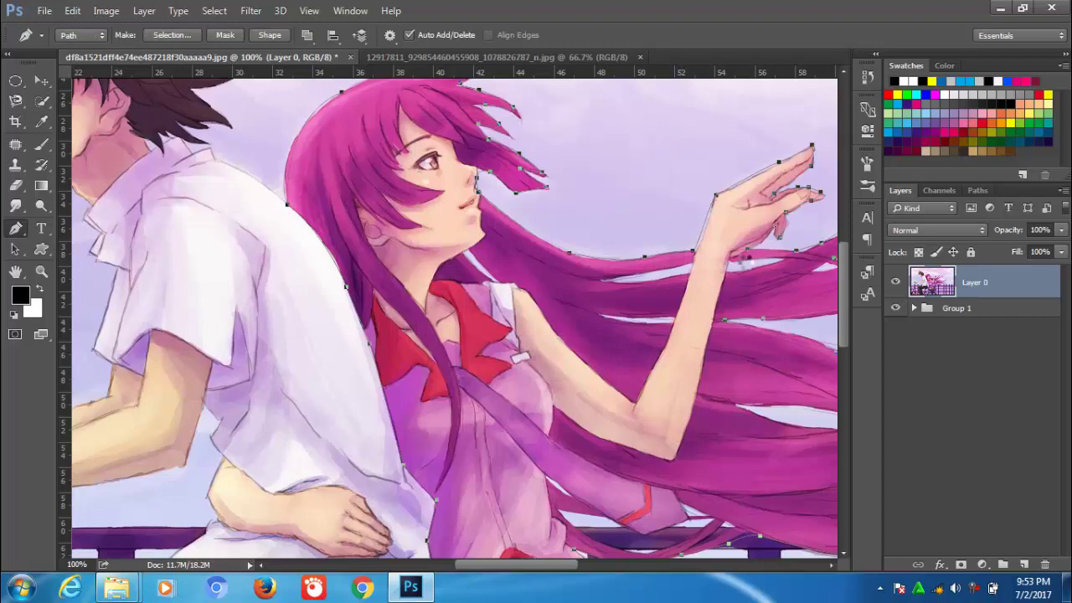
pyautogui.click(895, 308)
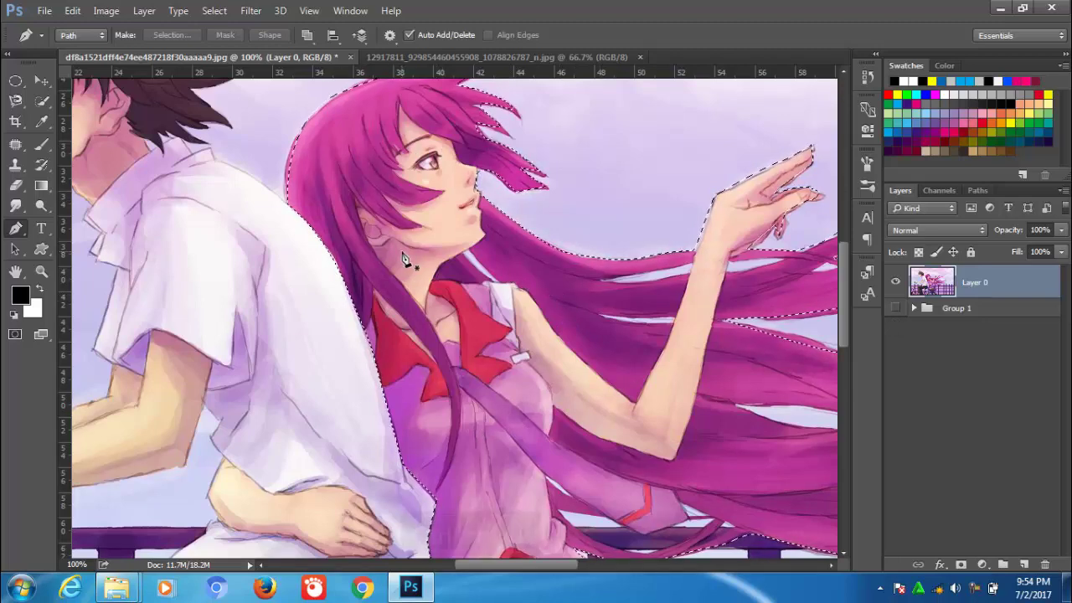
# Copy the girl onto new Layer 3 and toggle Layer 0 to check the cut-out
pyautogui.hotkey('ctrl', 'j')
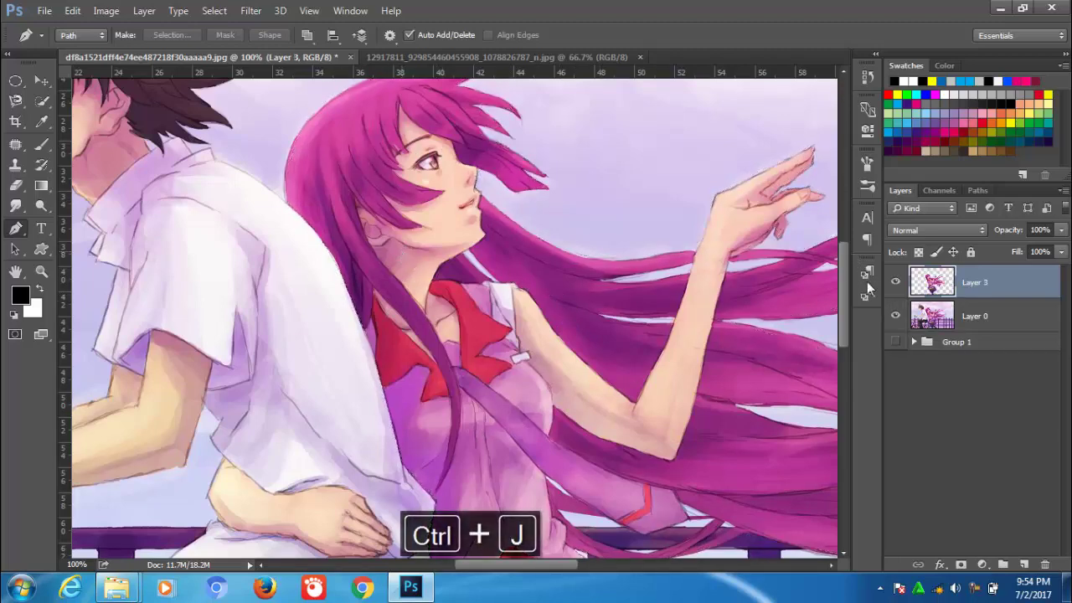
pyautogui.click(895, 315)
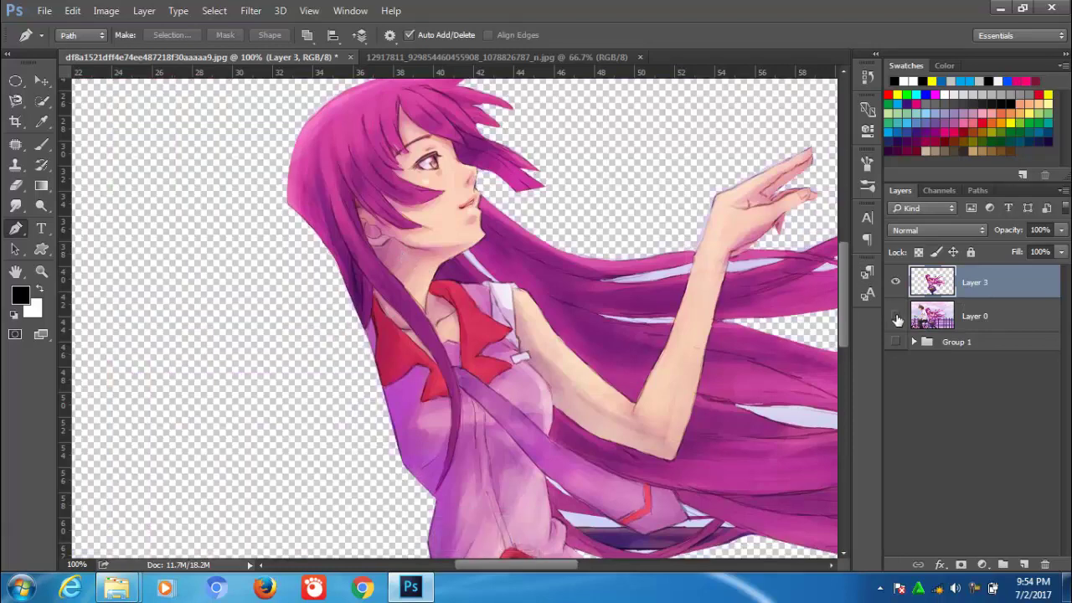
pyautogui.click(895, 315)
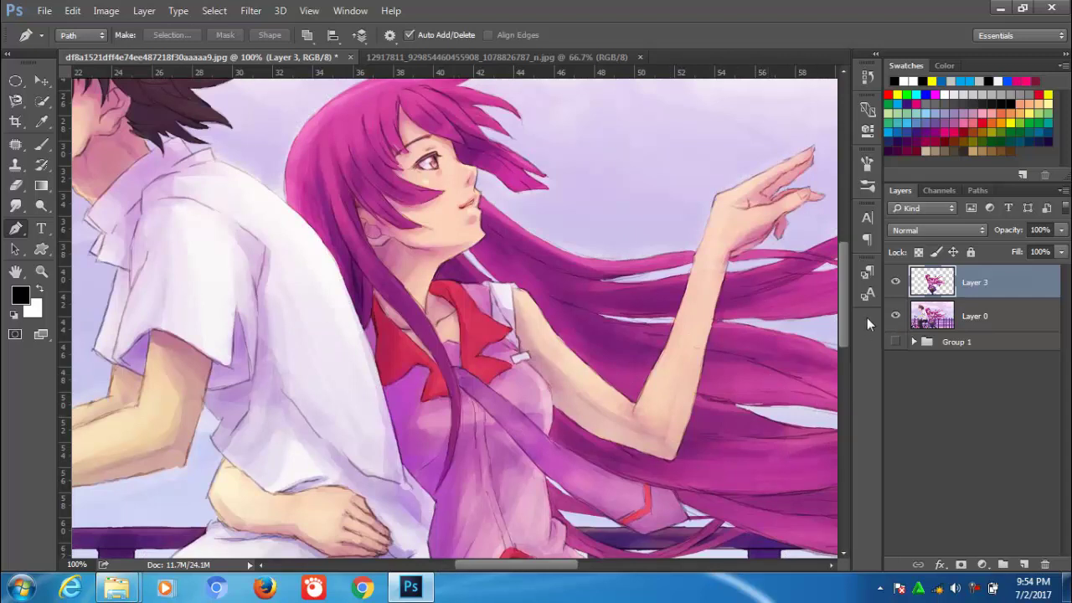
# Trace a path around the girl's hand resting on the boy's waist
pyautogui.scroll(-2, 844, 331)
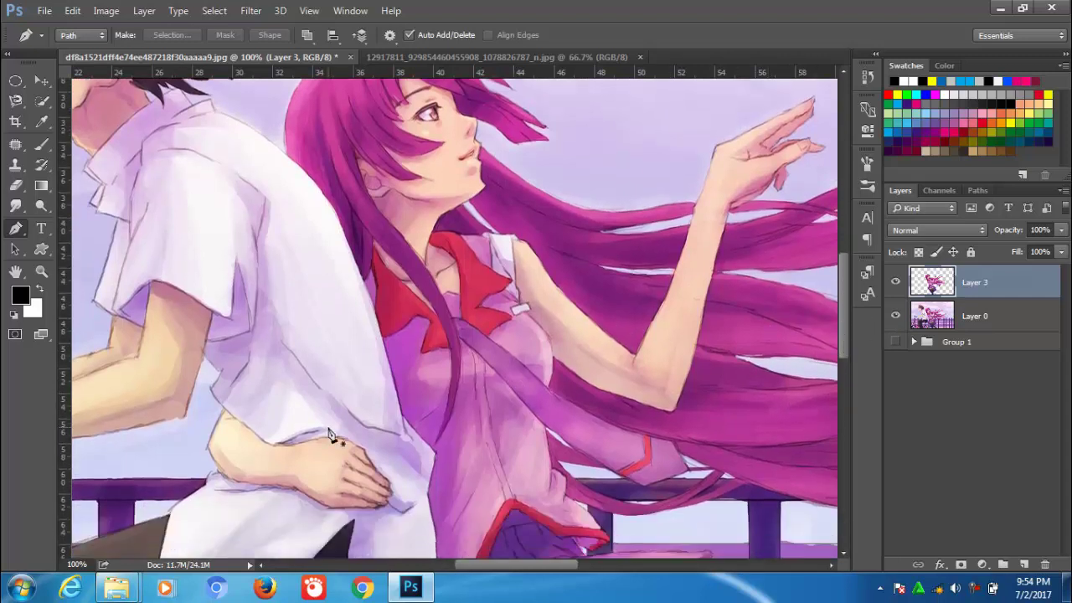
pyautogui.click(224, 409)
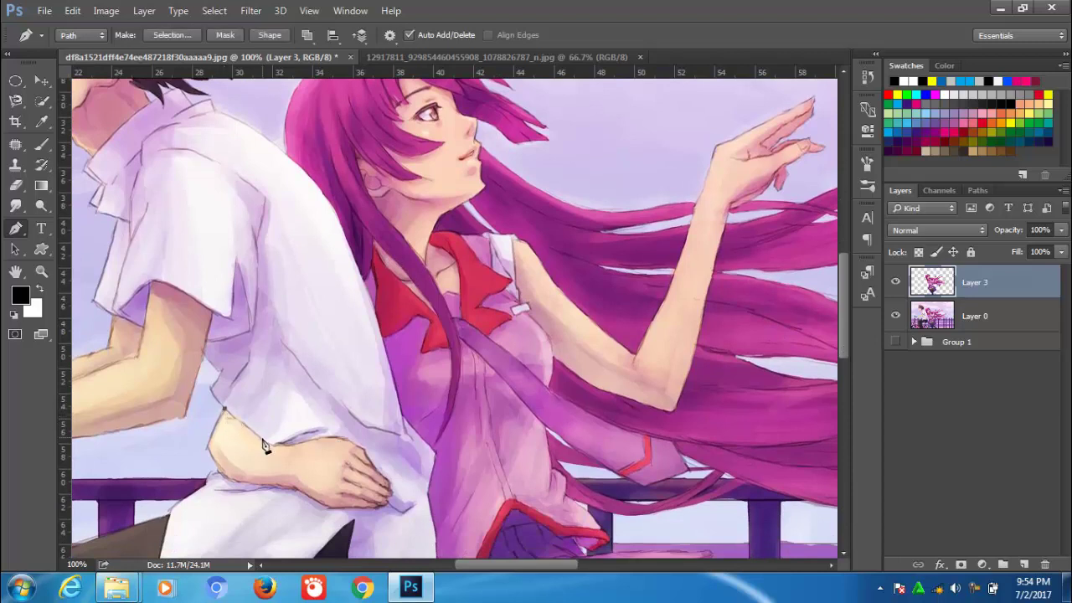
pyautogui.click(263, 440)
pyautogui.moveTo(344, 442); pyautogui.dragTo(393, 492)
# Convert the hand path to a selection and copy it from Layer 0 to Layer 4
pyautogui.rightClick(234, 428)
pyautogui.click(327, 90)
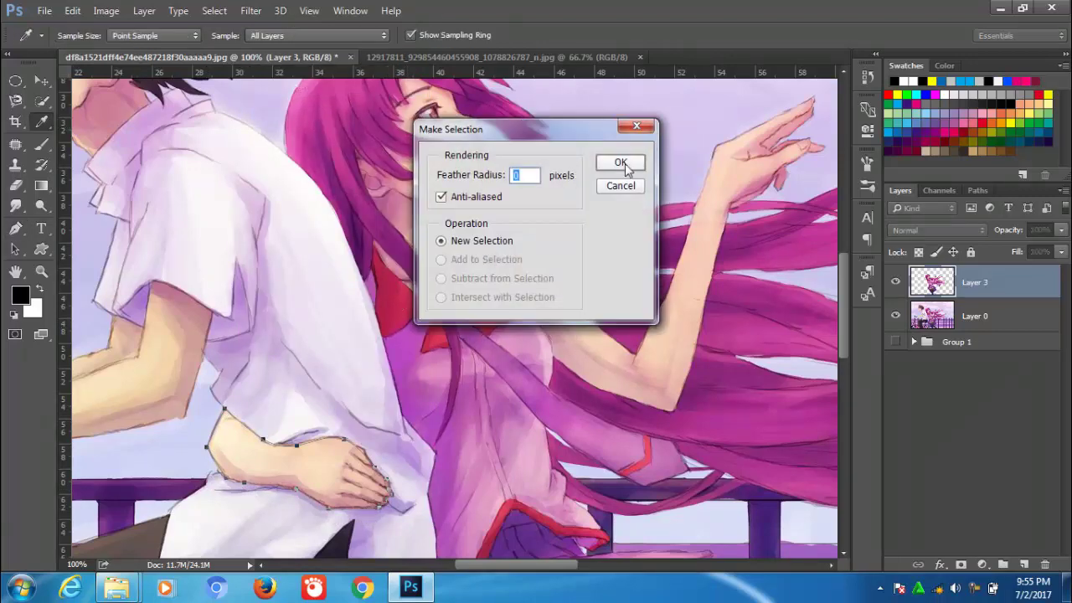
pyautogui.click(619, 162)
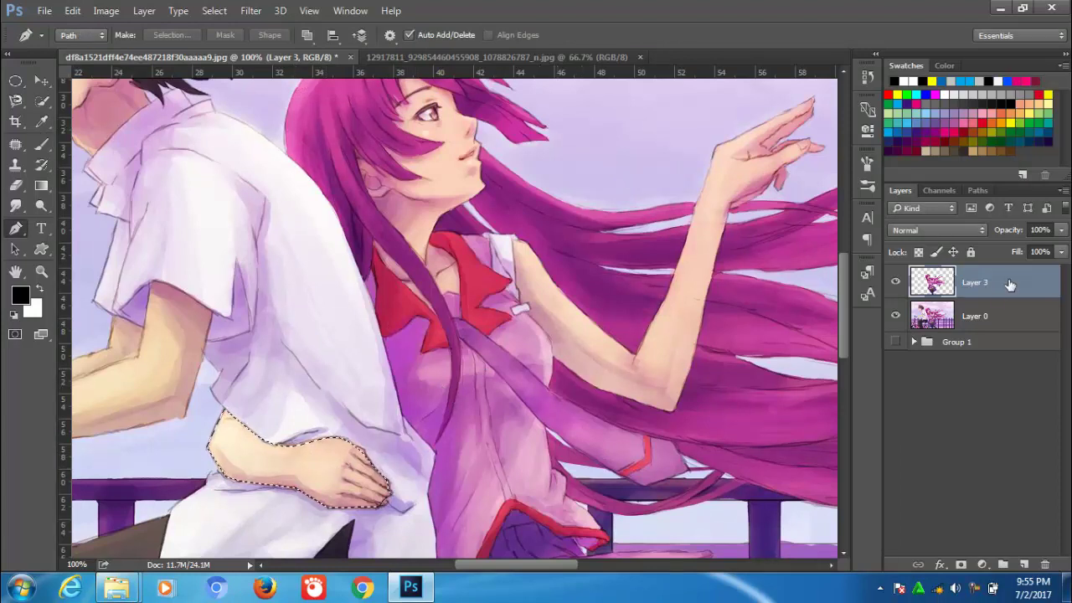
pyautogui.click(964, 318)
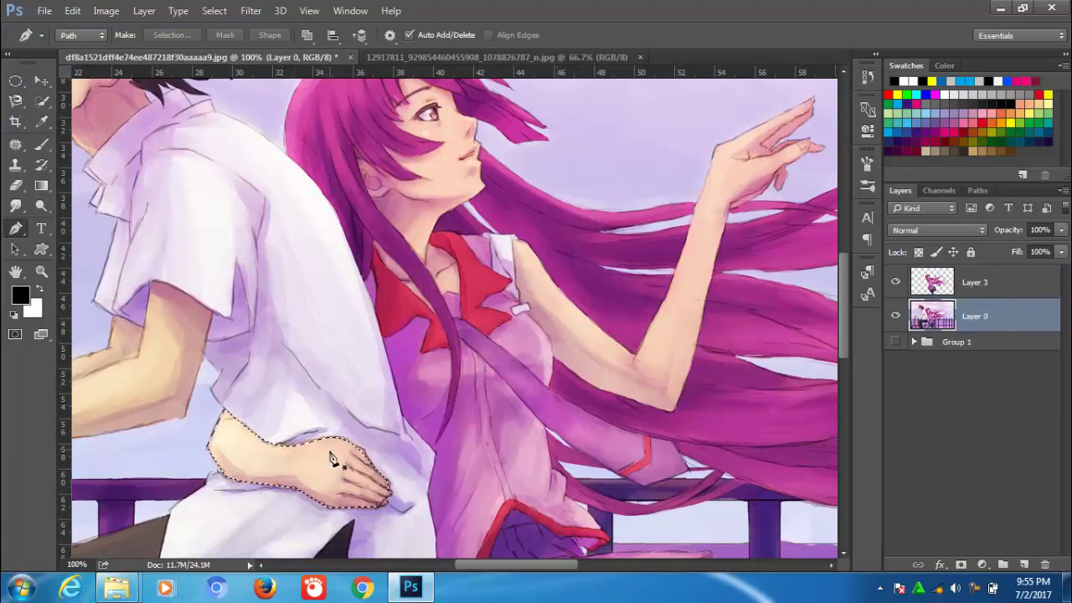
pyautogui.hotkey('ctrl', 'j')
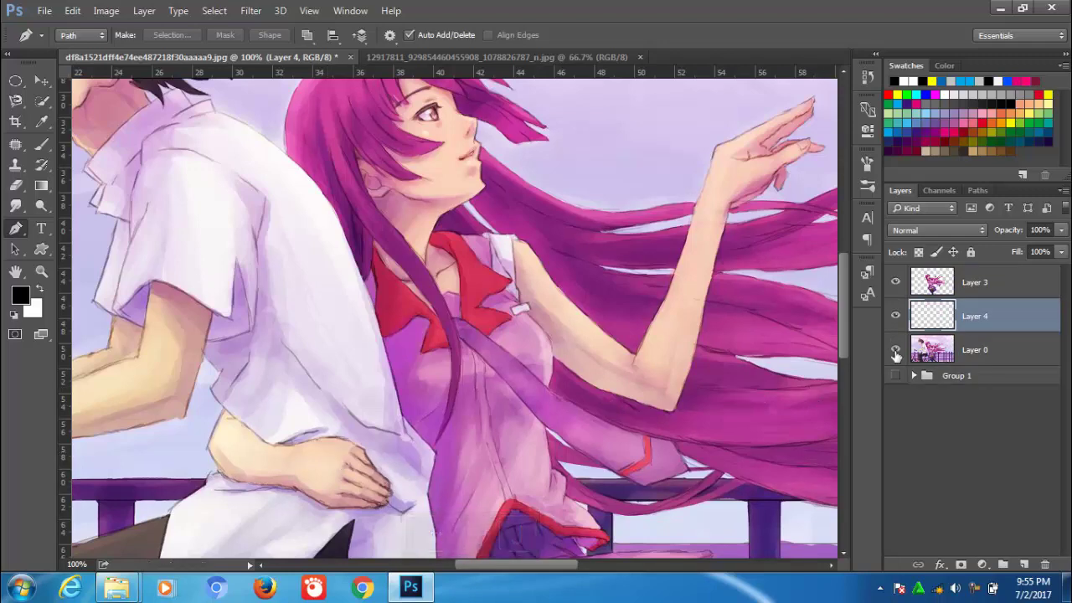
# Hide Layer 0 and delete the first background gap between hair strands on Layer 3
pyautogui.click(895, 350)
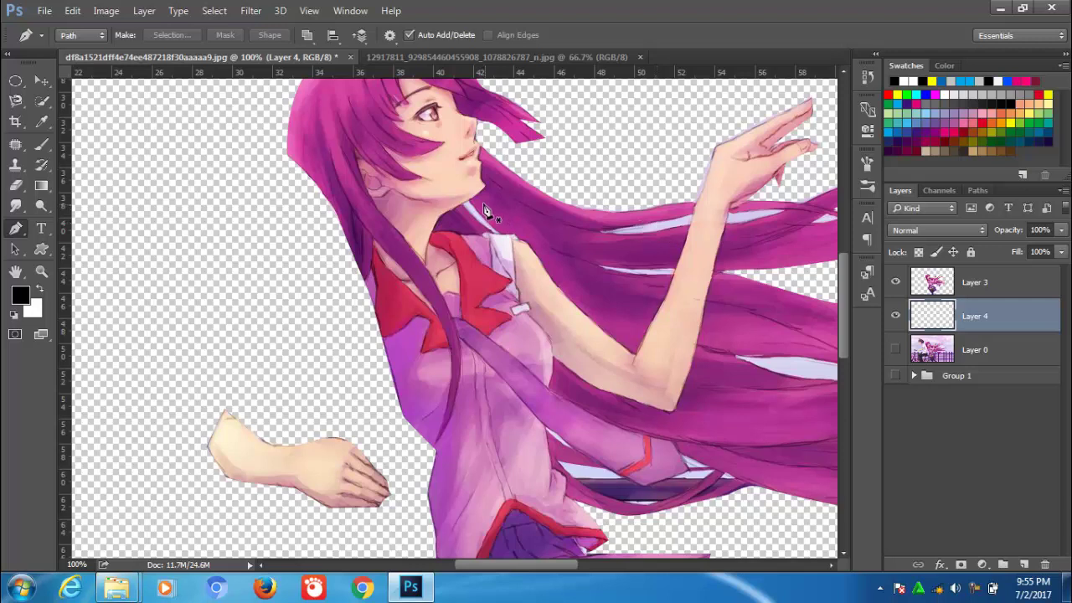
pyautogui.click(605, 233)
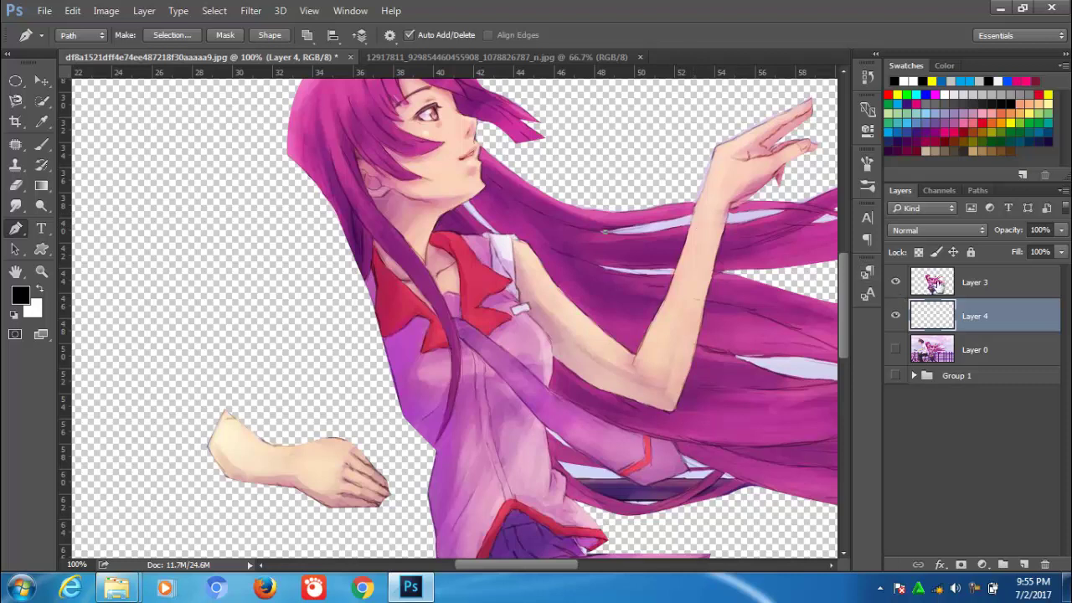
pyautogui.click(935, 284)
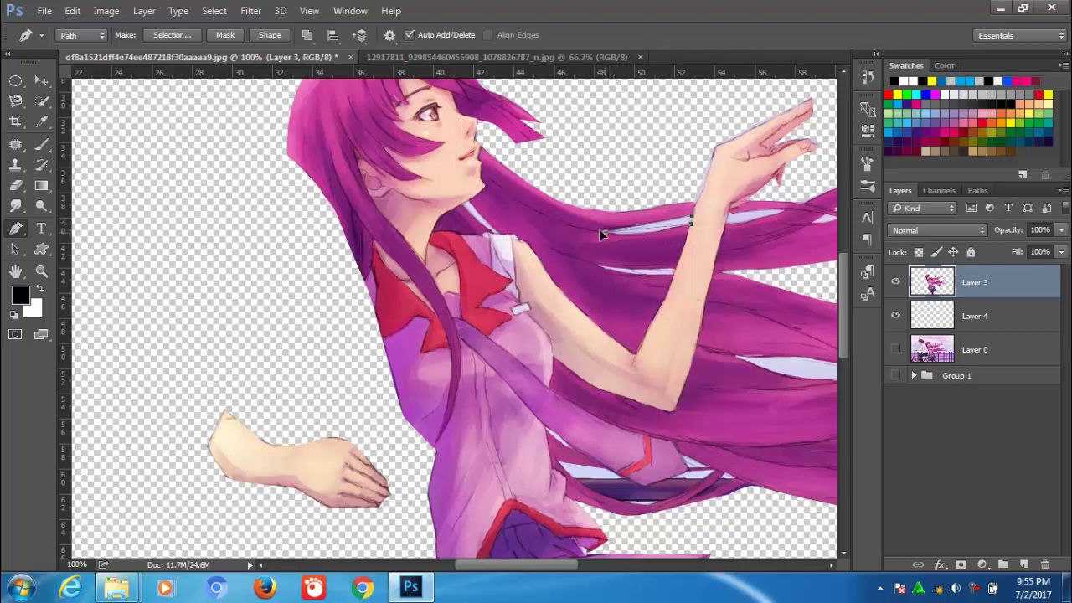
pyautogui.rightClick(646, 237)
pyautogui.click(674, 242)
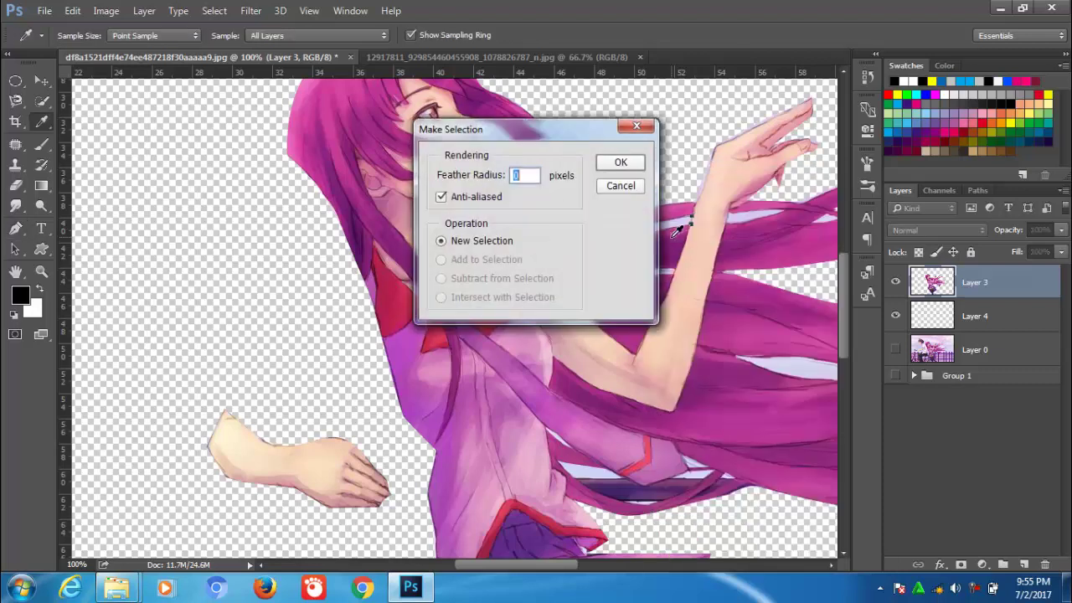
pyautogui.press('Return')
pyautogui.press('Delete')
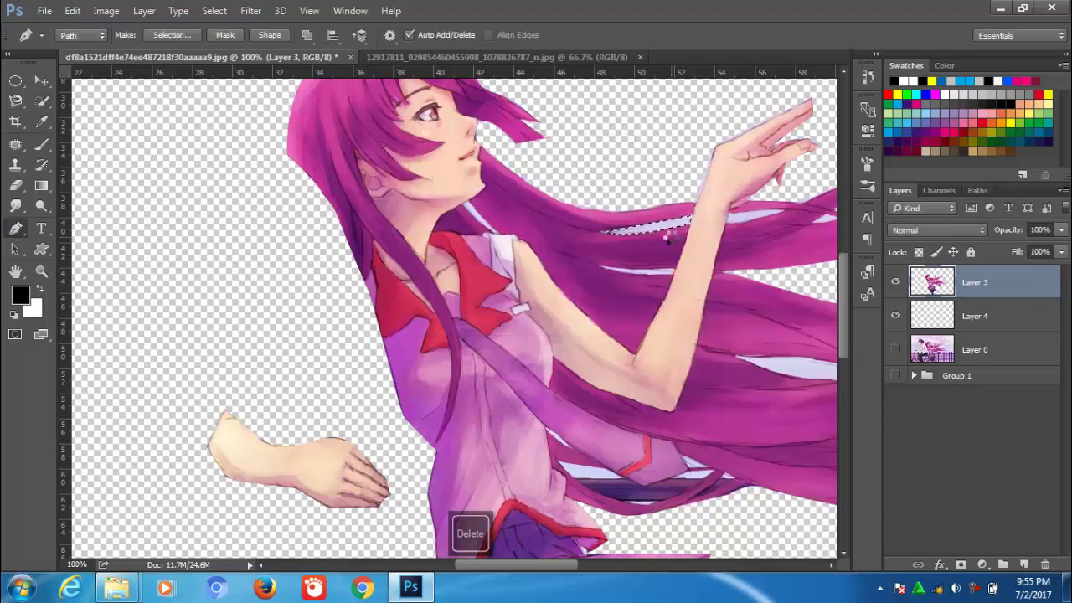
# Turn two more traced hair gaps into selections for erasing
pyautogui.rightClick(742, 223)
pyautogui.click(774, 239)
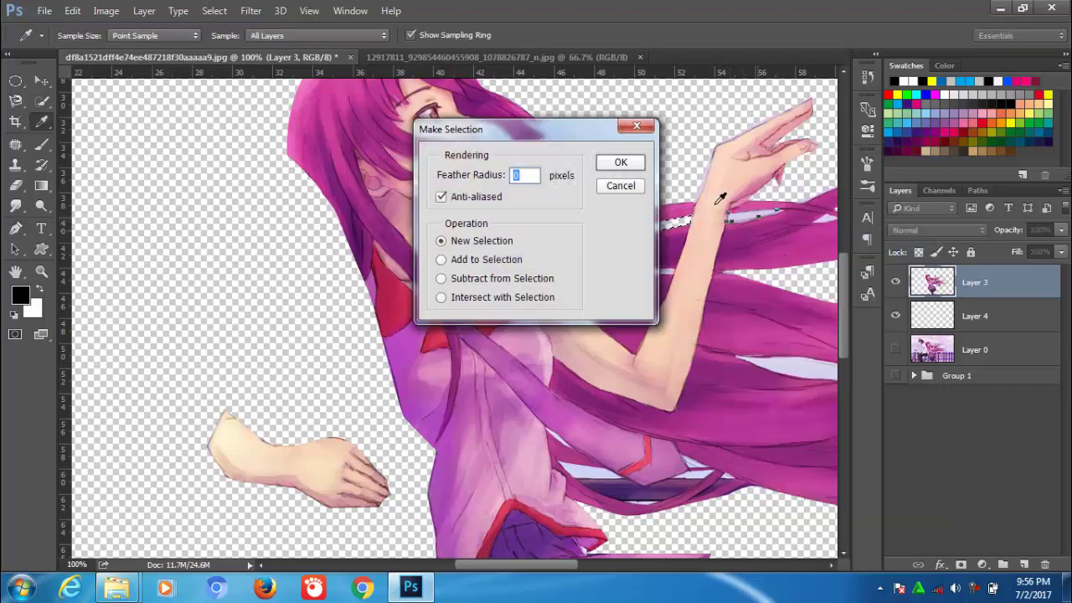
pyautogui.press('Return')
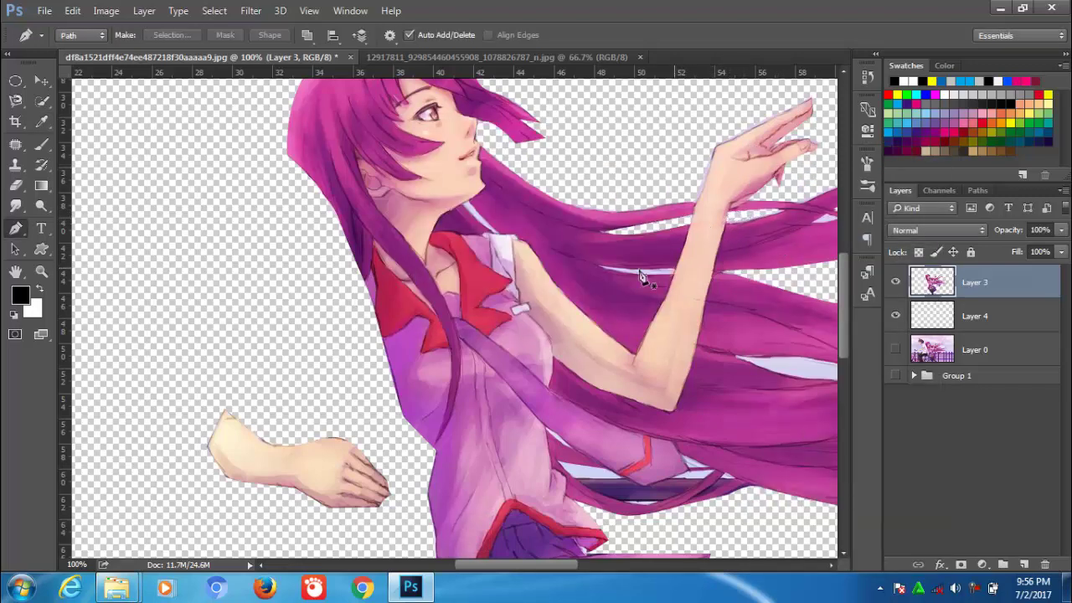
pyautogui.moveTo(636, 268); pyautogui.dragTo(599, 268)
pyautogui.rightClick(675, 276)
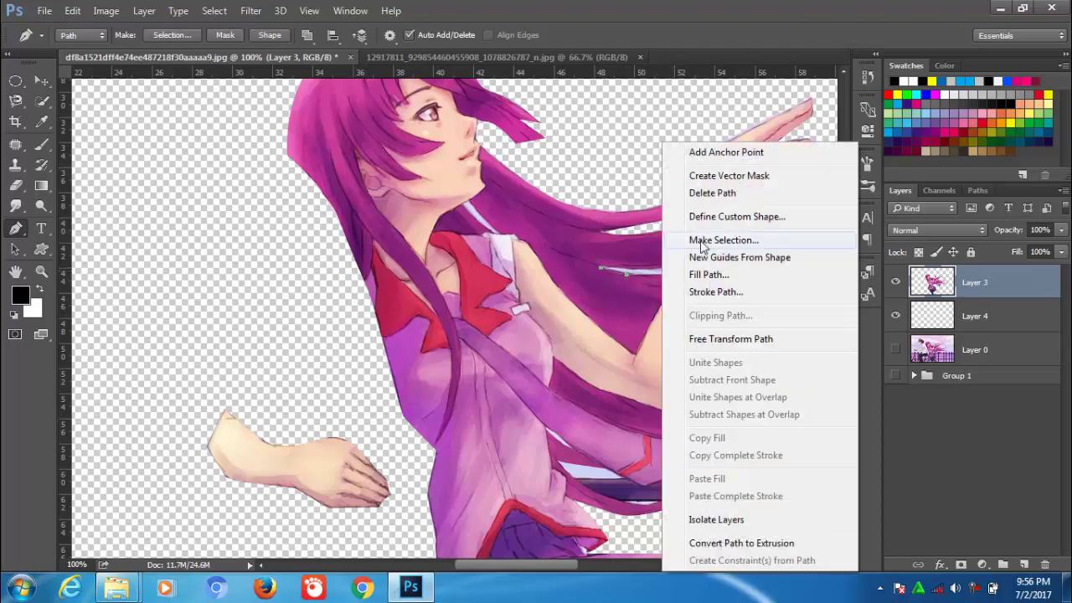
pyautogui.click(717, 239)
pyautogui.click(614, 155)
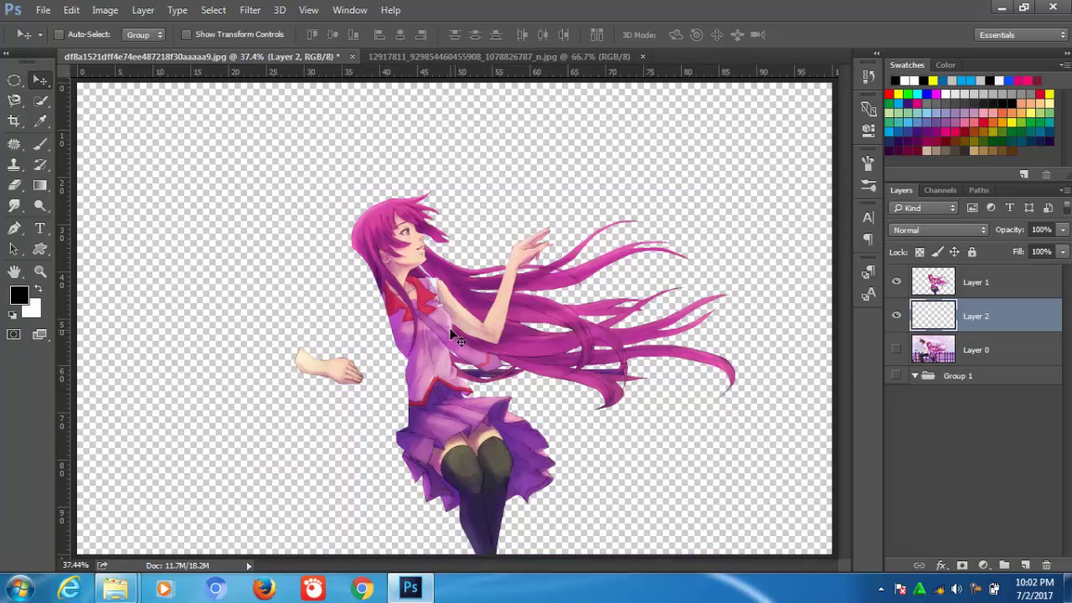
# Copy the anime girl layer into the scooter photo and flip her horizontally
pyautogui.hotkey('ctrl', 'z')
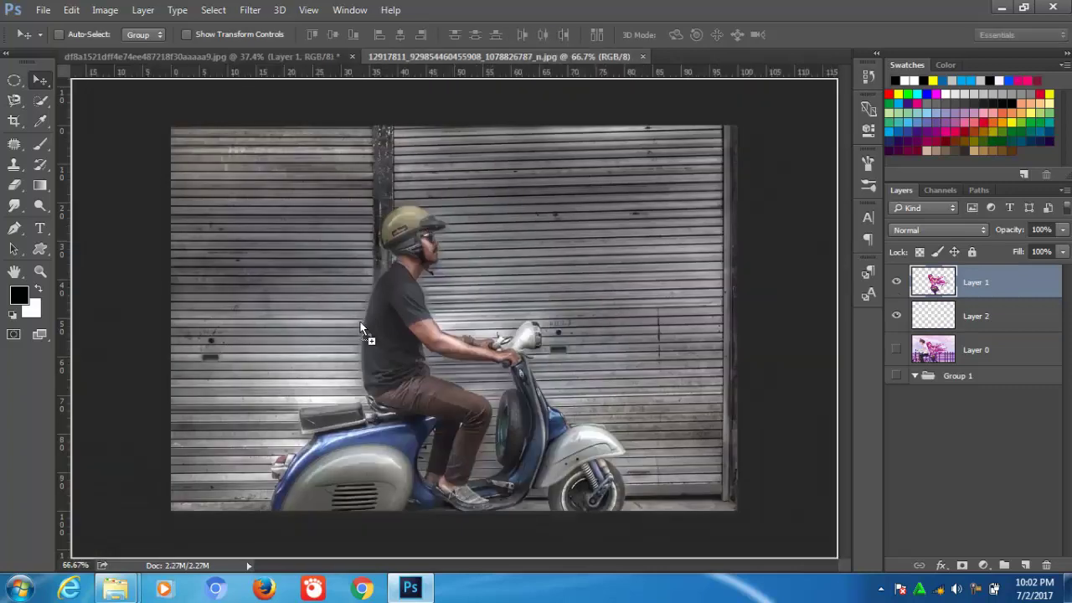
pyautogui.moveTo(476, 159); pyautogui.dragTo(365, 336)
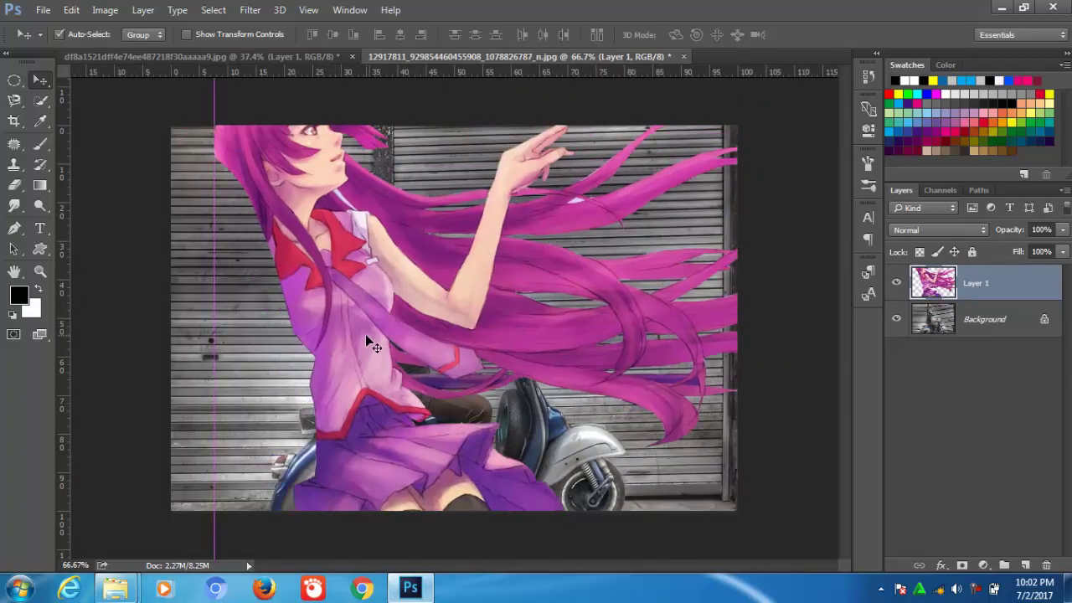
pyautogui.hotkey('ctrl', 't')
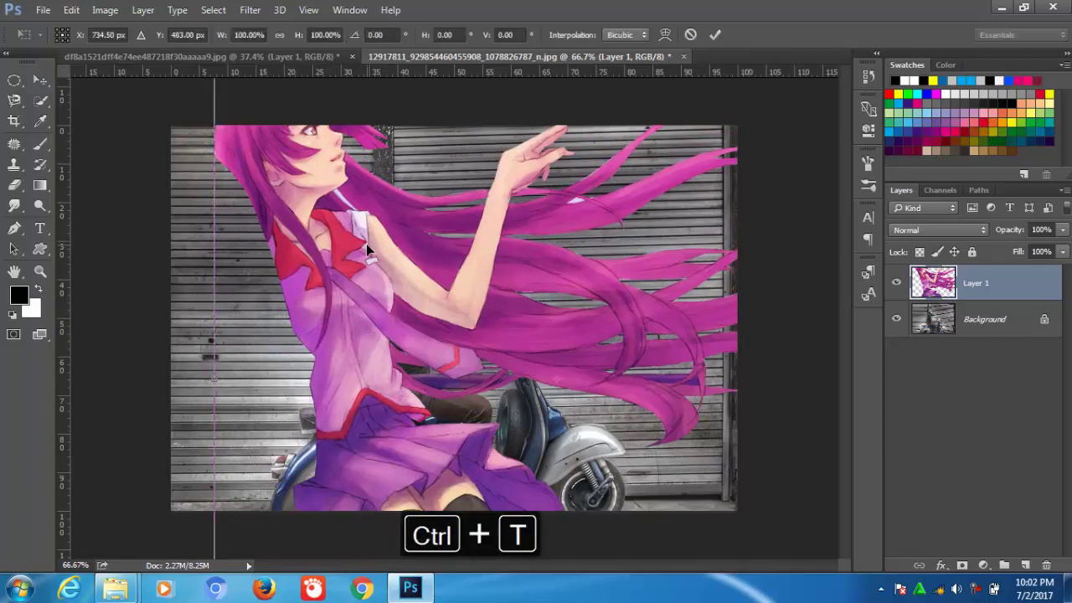
pyautogui.rightClick(369, 249)
pyautogui.click(426, 482)
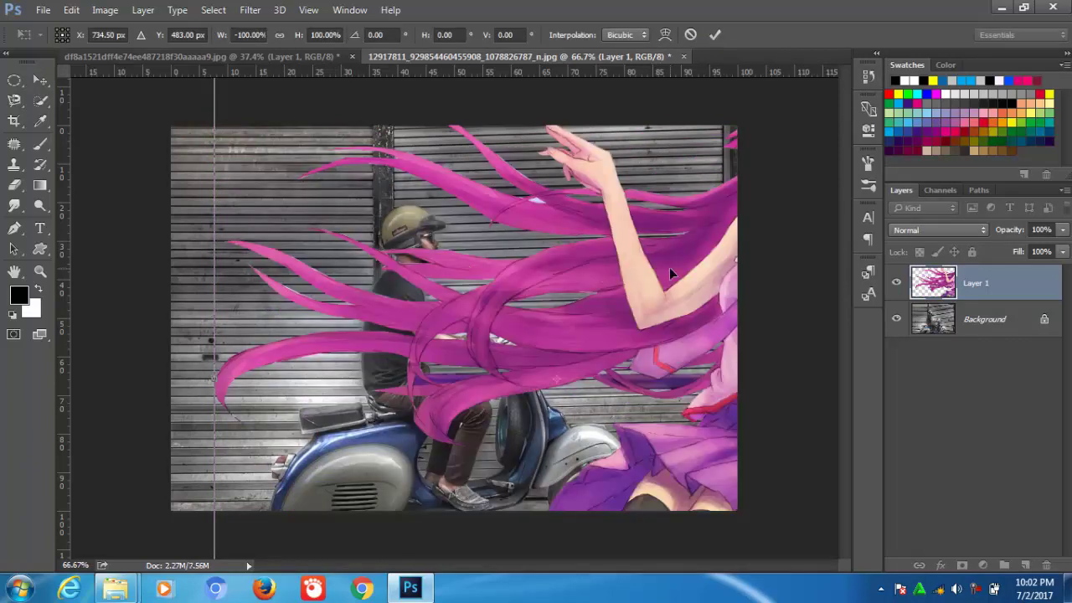
pyautogui.moveTo(669, 267); pyautogui.dragTo(418, 258)
# Shrink the girl and move her onto the seat behind the rider
pyautogui.hotkey('ctrl', '-')
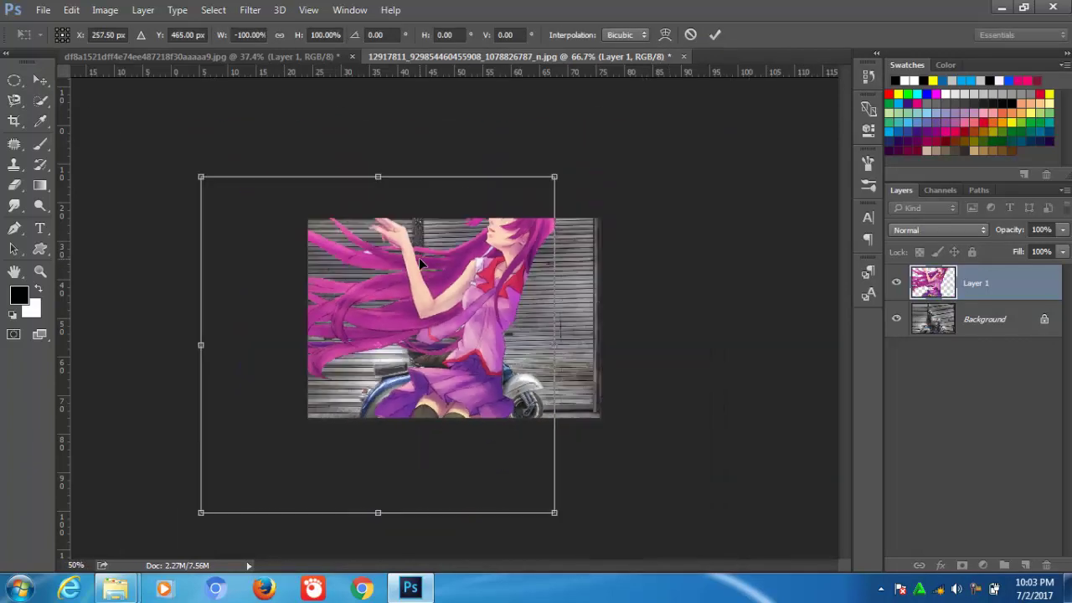
pyautogui.hotkey('ctrl', '-')
pyautogui.moveTo(235, 190); pyautogui.dragTo(319, 245)
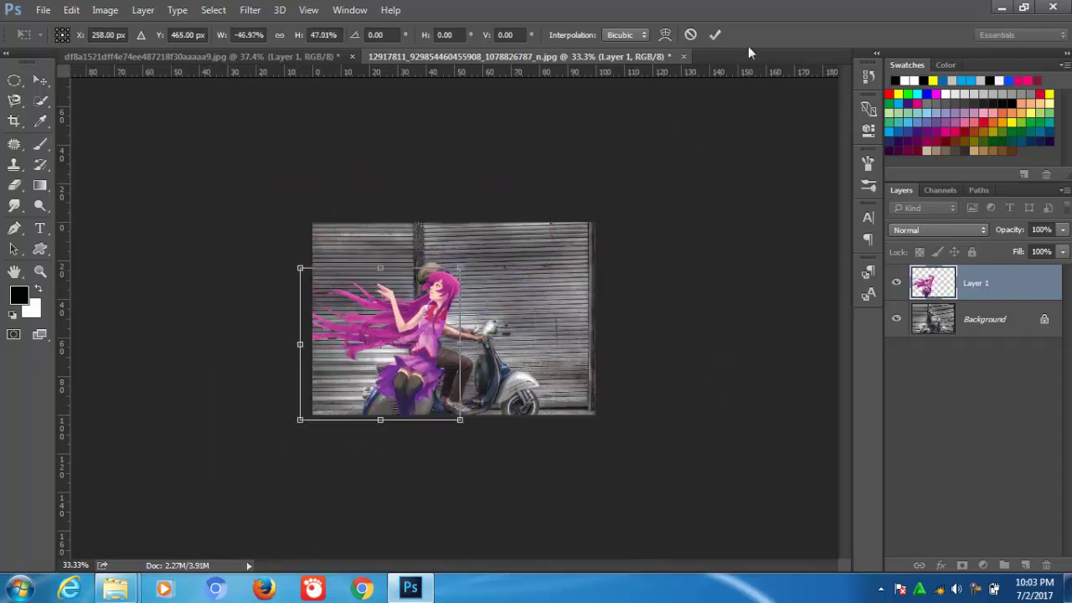
pyautogui.press('Return')
pyautogui.hotkey('ctrl', '0')
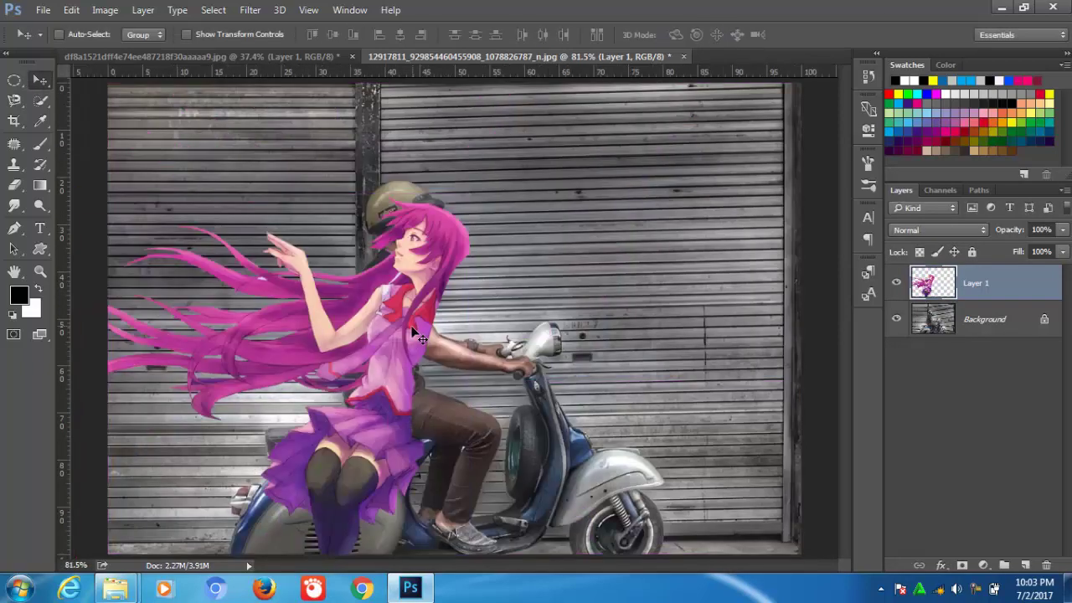
pyautogui.moveTo(394, 285); pyautogui.dragTo(339, 310)
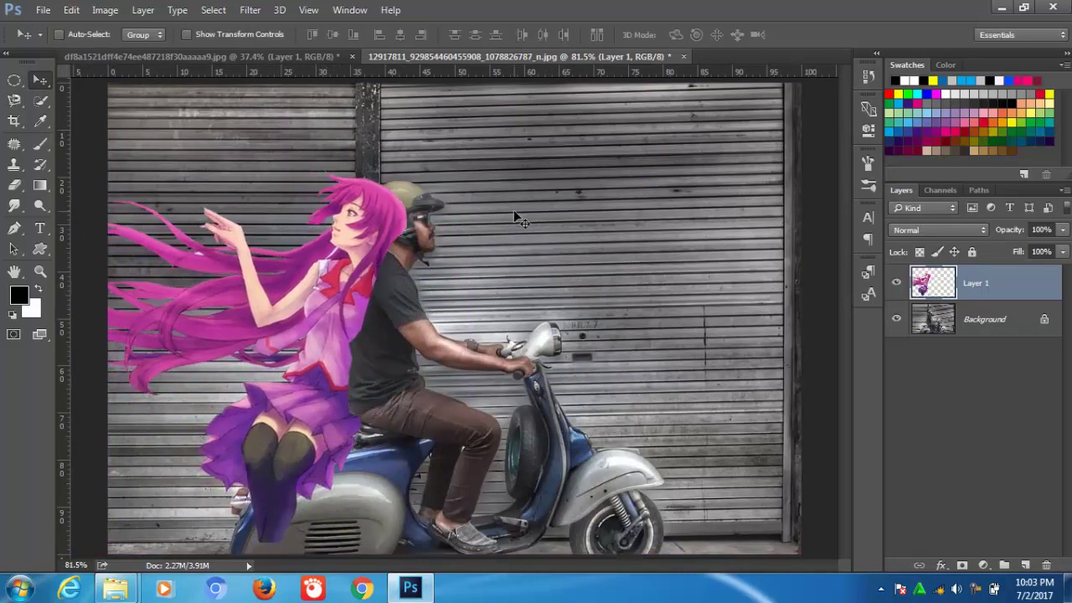
# Fine-tune the girl to 91.5% scale, tilted -3.18°, snug behind the rider
pyautogui.hotkey('ctrl', 't')
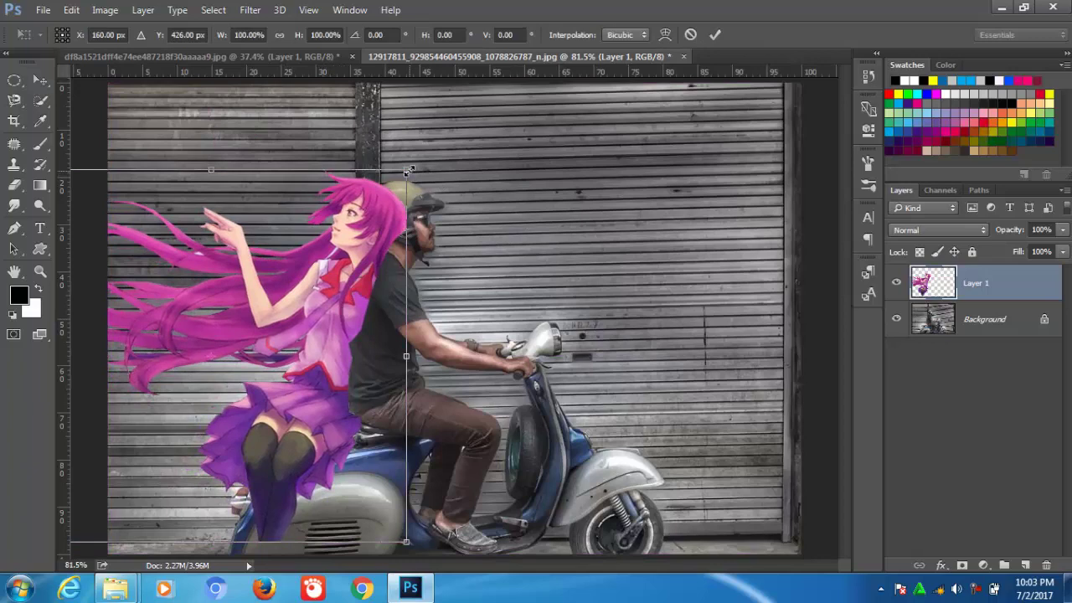
pyautogui.moveTo(408, 171); pyautogui.dragTo(392, 184)
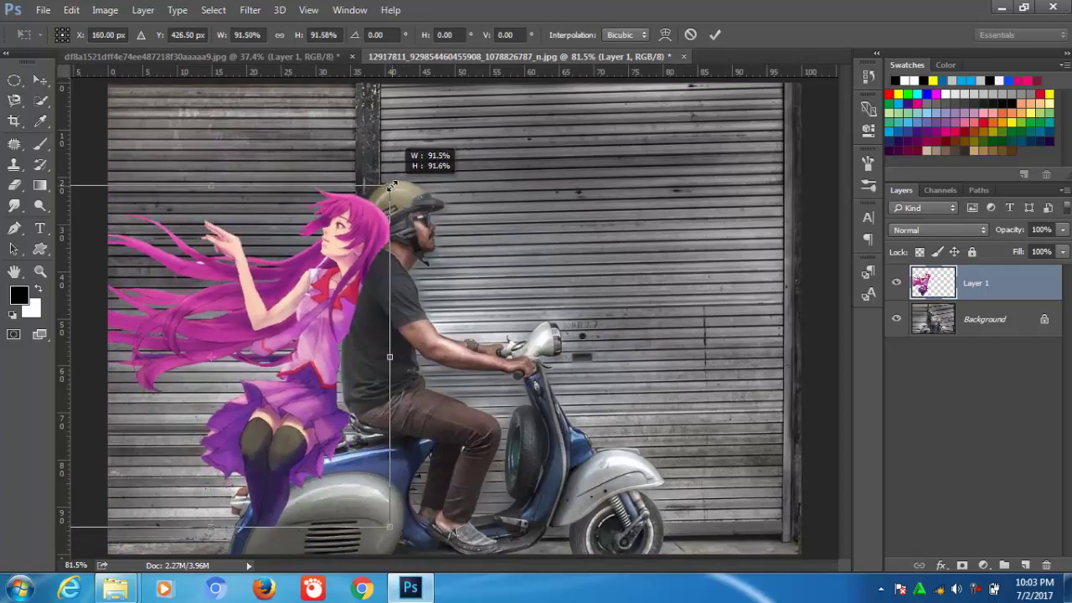
pyautogui.moveTo(325, 321); pyautogui.dragTo(320, 321)
pyautogui.moveTo(414, 180); pyautogui.dragTo(427, 157)
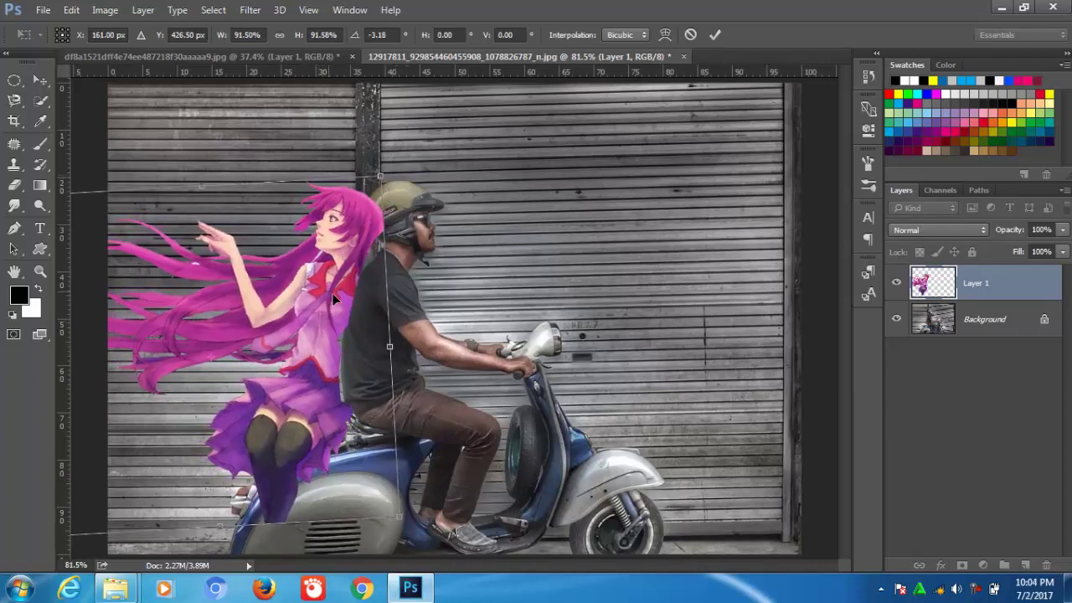
pyautogui.moveTo(333, 298); pyautogui.dragTo(339, 299)
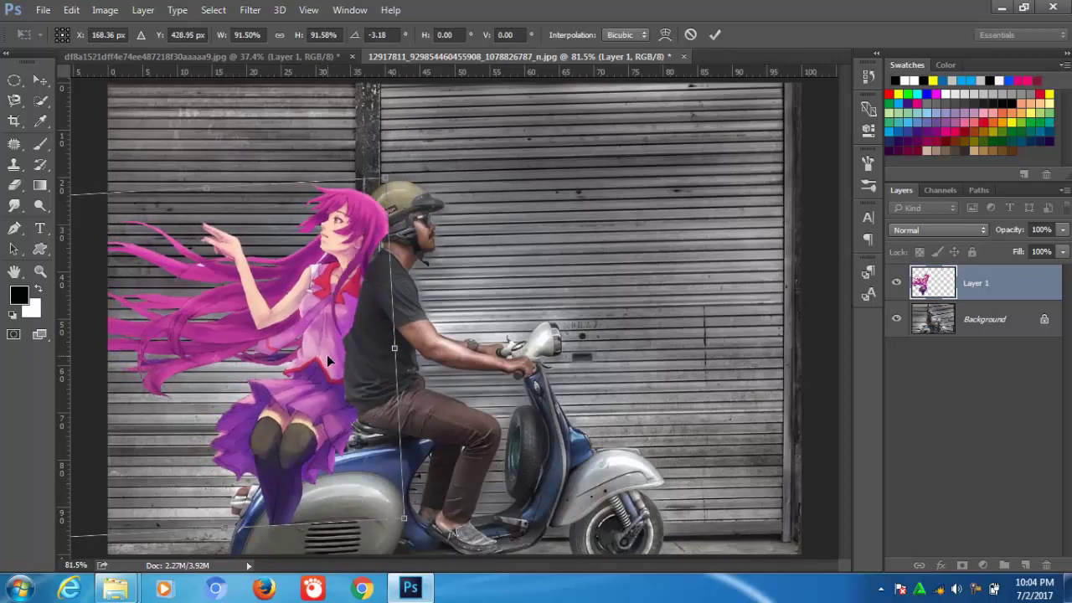
pyautogui.click(716, 35)
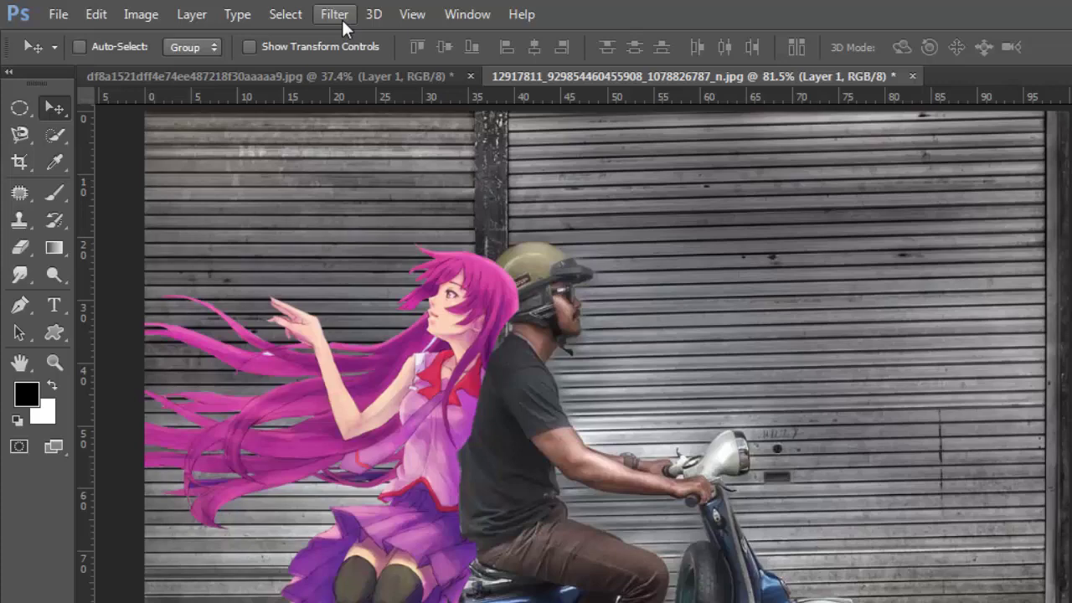
# In Liquify, zoom in on the girl's head and set a size-25 Forward Warp brush
pyautogui.click(343, 20)
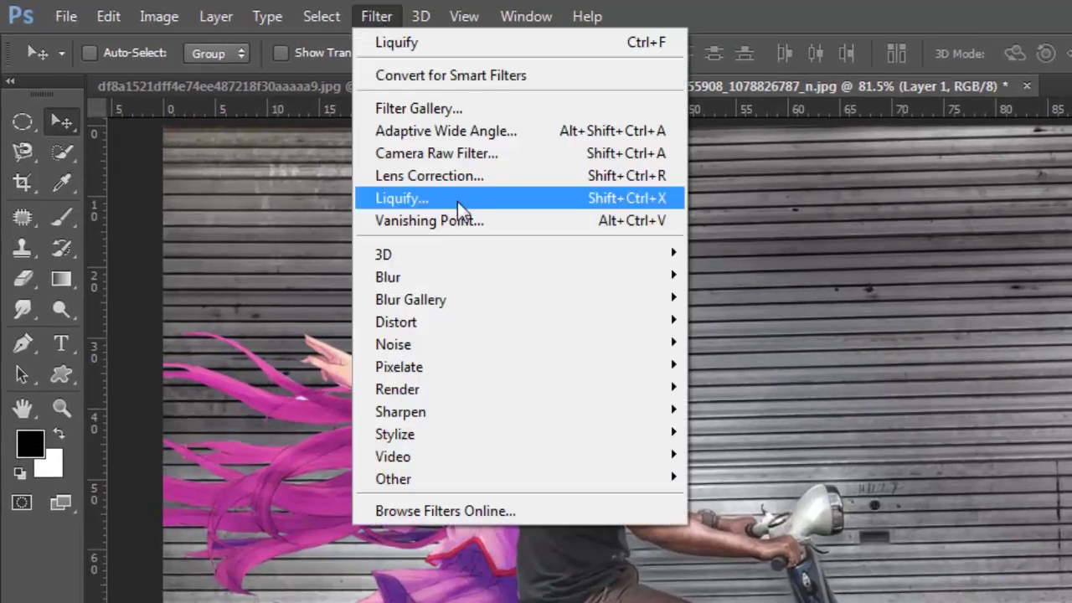
pyautogui.click(458, 201)
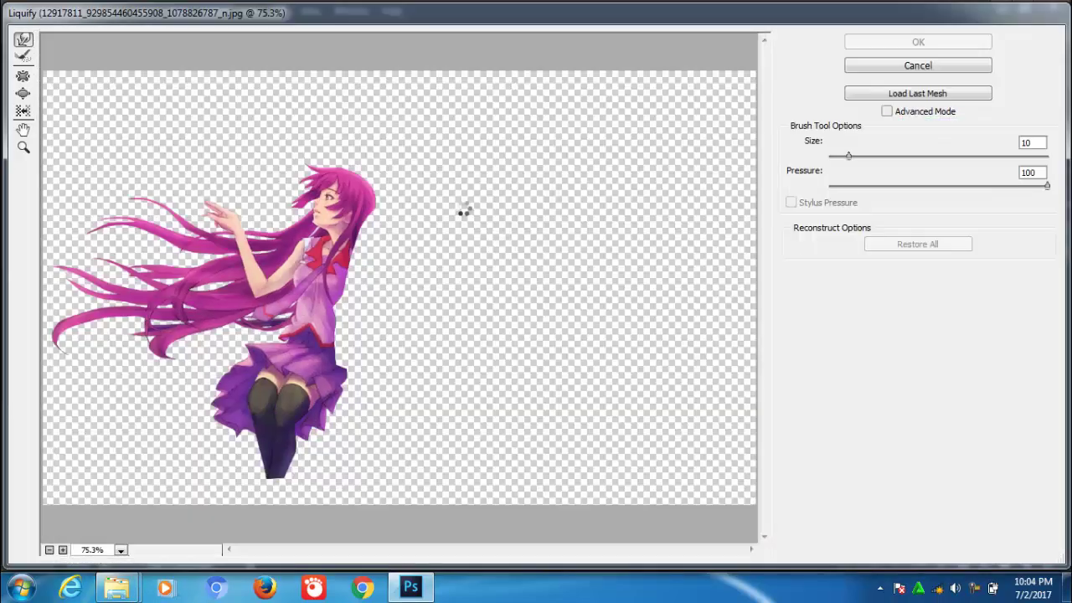
pyautogui.click(23, 149)
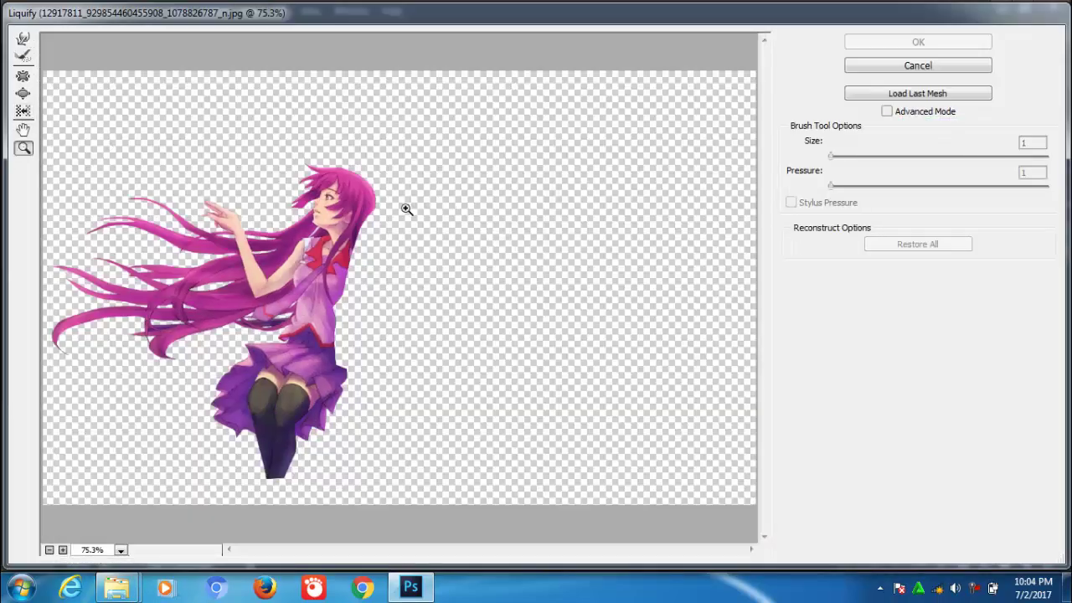
pyautogui.click(347, 233)
pyautogui.click(348, 233)
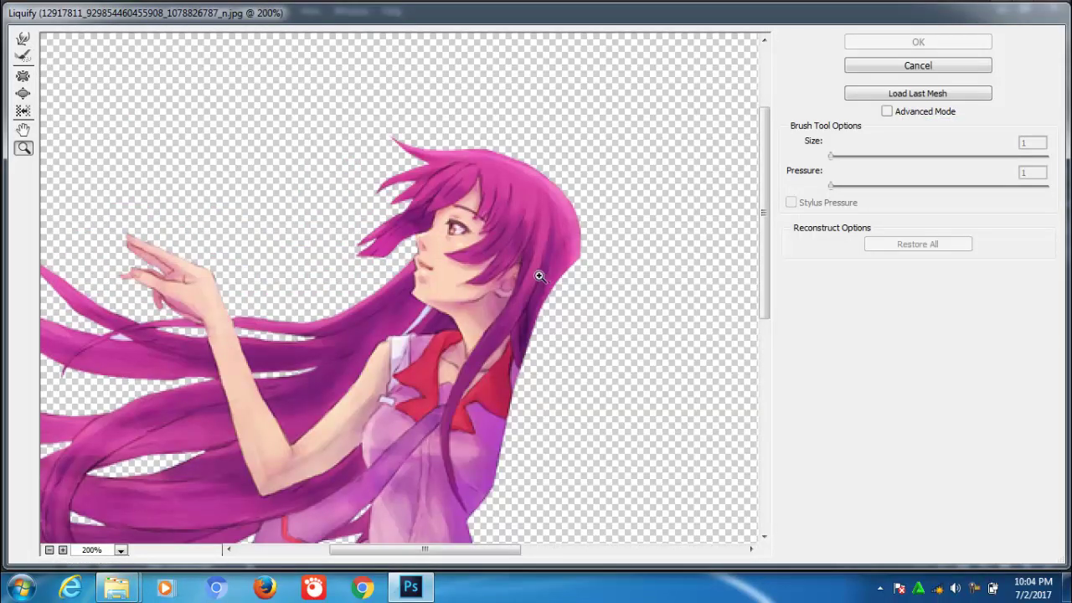
pyautogui.moveTo(491, 277); pyautogui.dragTo(370, 150)
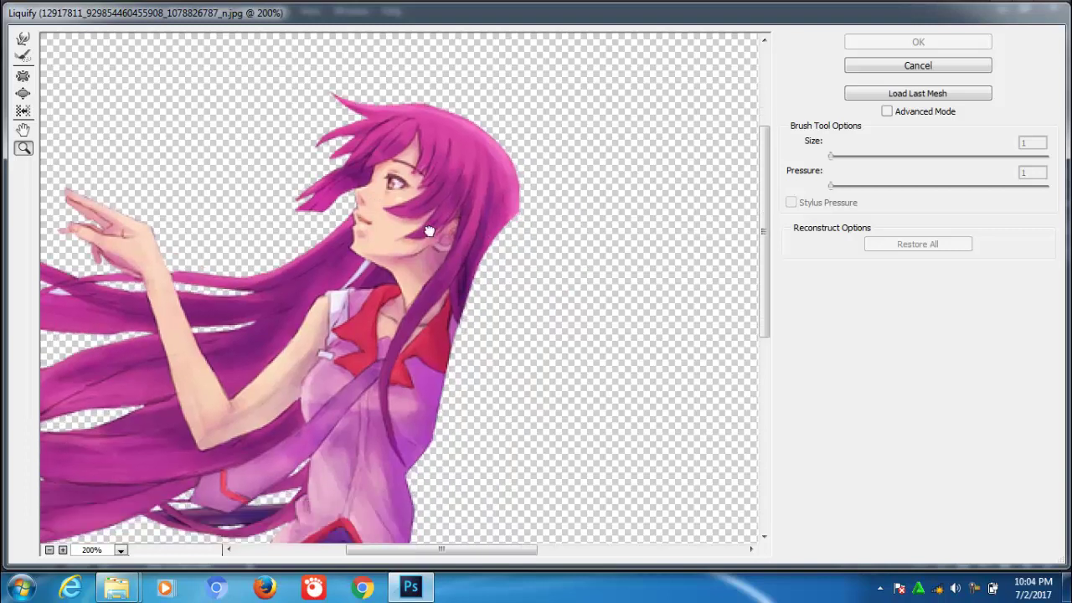
pyautogui.click(23, 40)
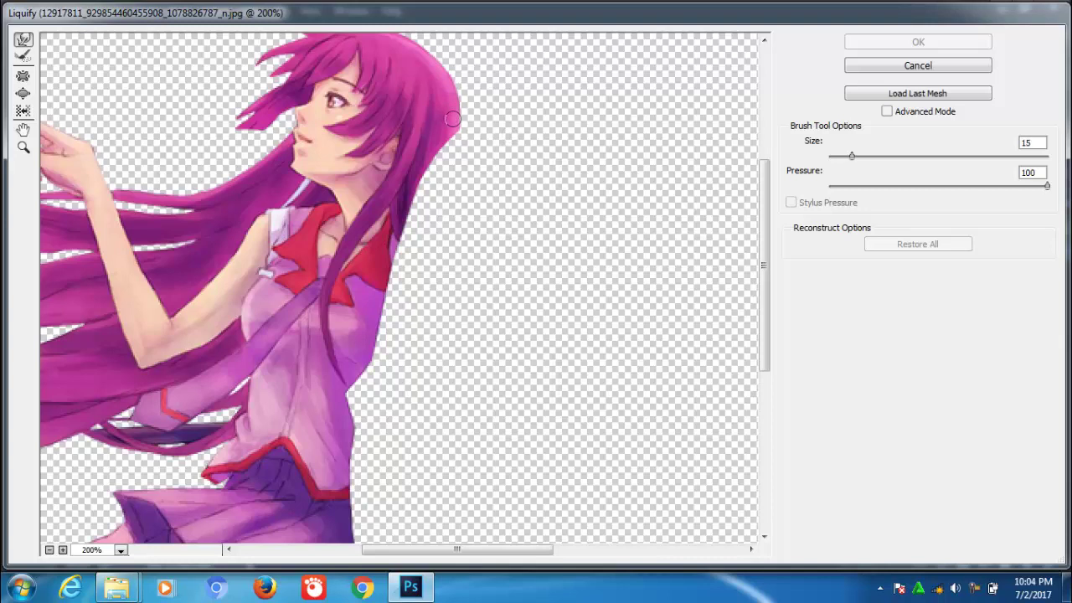
pyautogui.press(']')
pyautogui.press(']')
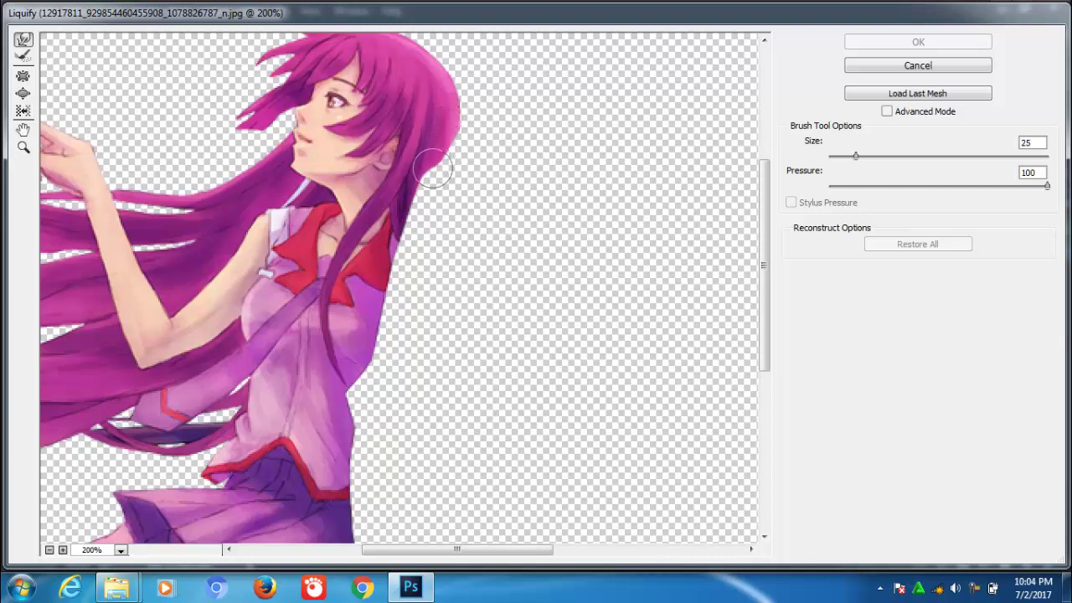
# Warp the hair edge beside her ear, finishing with a size-15 brush
pyautogui.moveTo(430, 186); pyautogui.dragTo(477, 112)
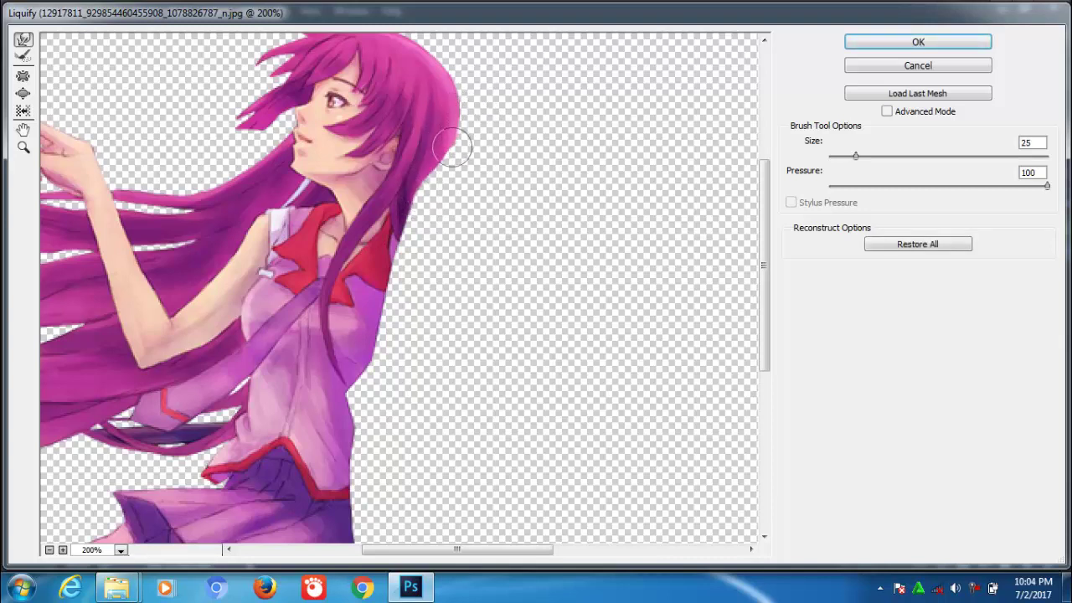
pyautogui.moveTo(453, 148); pyautogui.dragTo(431, 172)
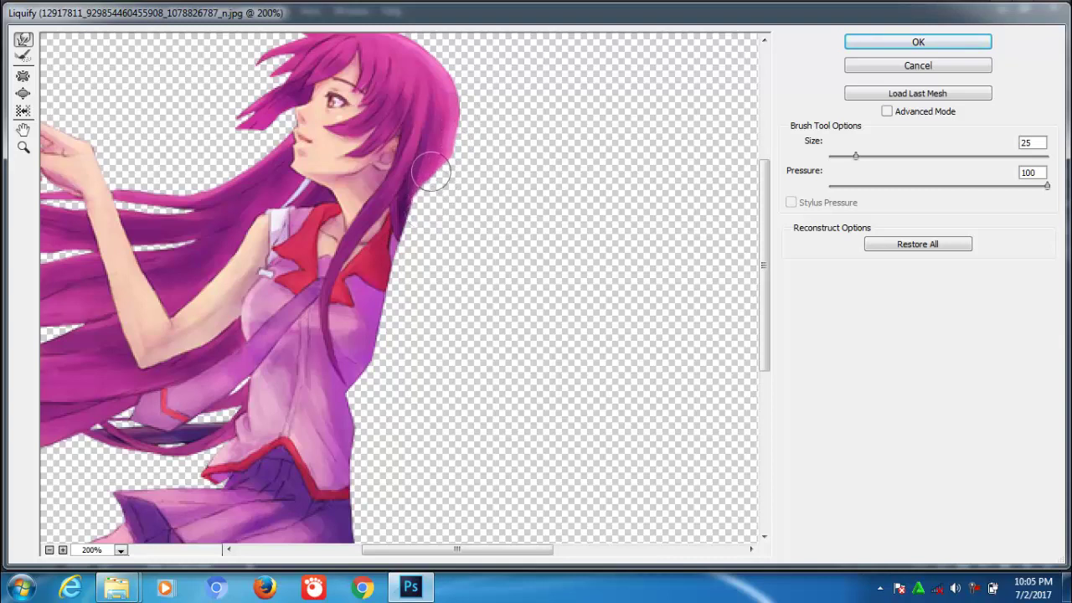
pyautogui.press('[')
pyautogui.press('[')
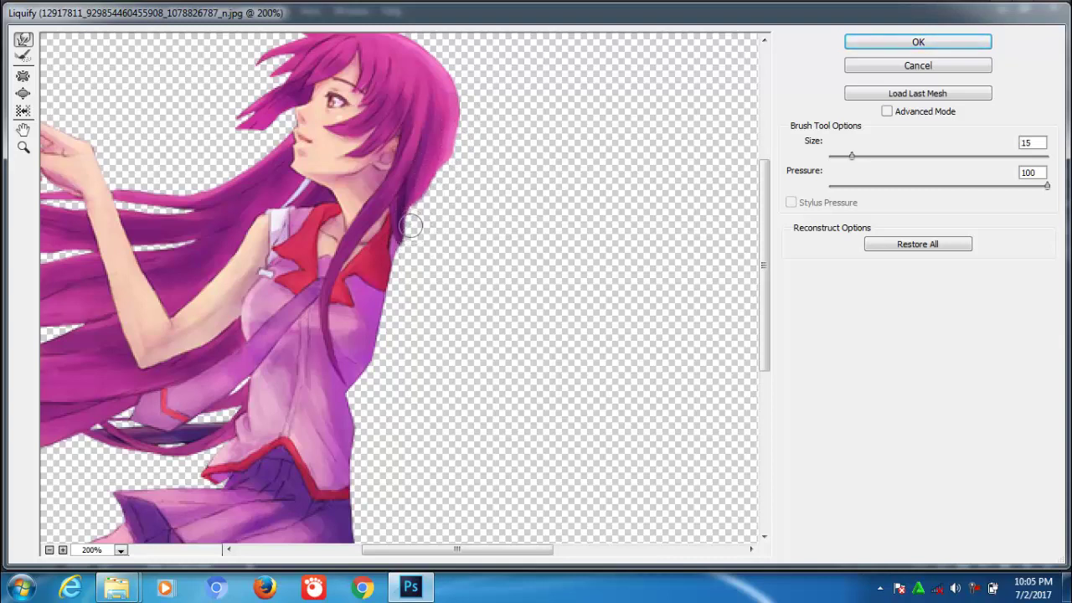
pyautogui.moveTo(407, 236)
pyautogui.mouseDown()
pyautogui.moveTo(452, 131)
pyautogui.moveTo(399, 247)
pyautogui.moveTo(389, 322)
pyautogui.moveTo(351, 399)
pyautogui.moveTo(359, 432)
pyautogui.mouseUp()
# Push the shirt and waist edges inward and apply the Liquify changes
pyautogui.moveTo(404, 226); pyautogui.dragTo(406, 280)
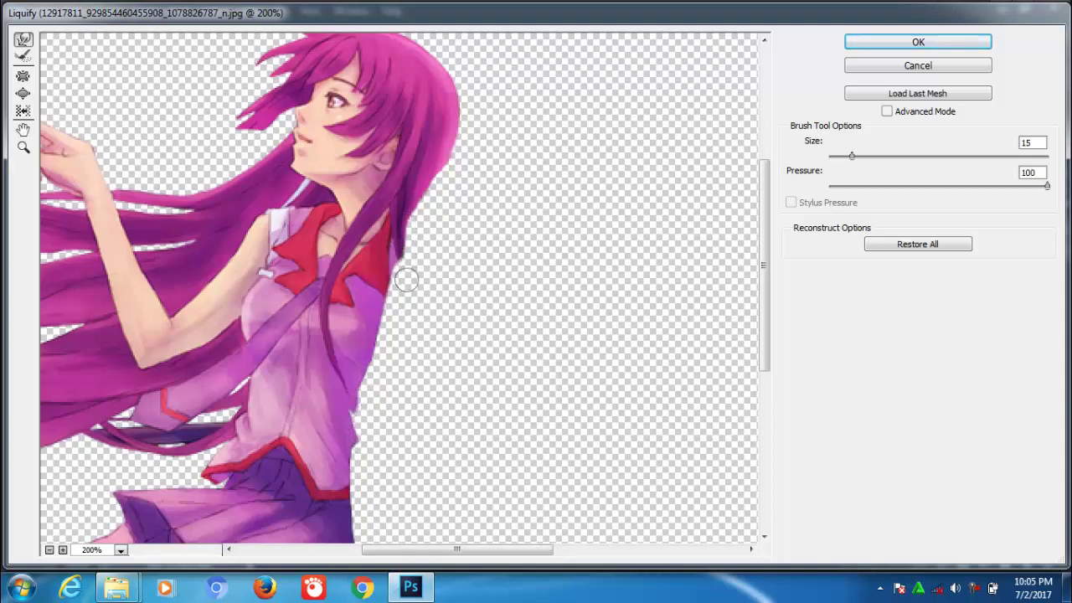
pyautogui.moveTo(400, 223); pyautogui.dragTo(402, 282)
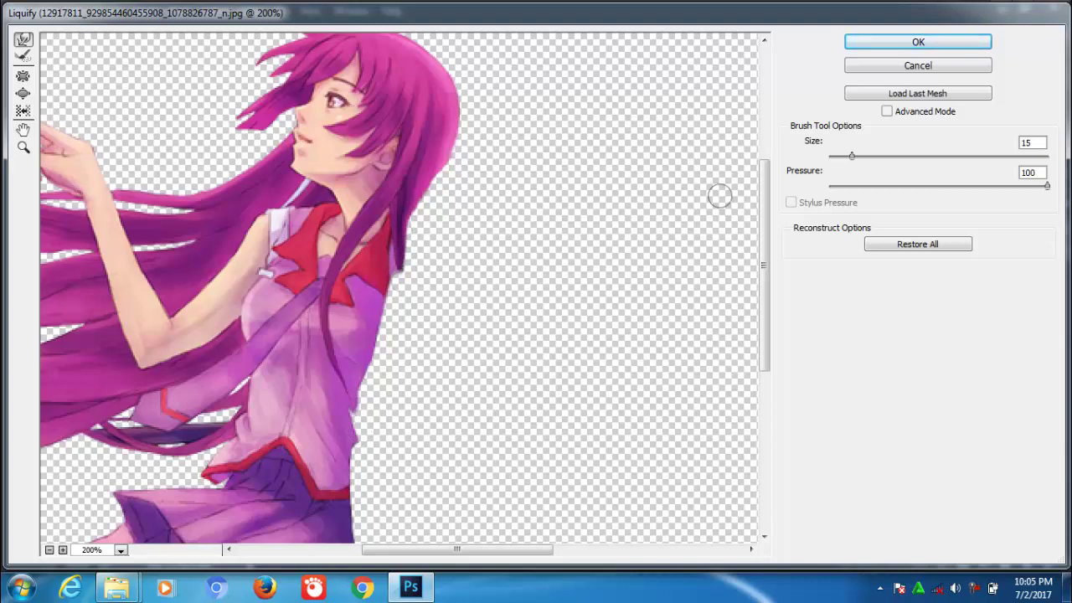
pyautogui.moveTo(632, 239); pyautogui.dragTo(617, 168)
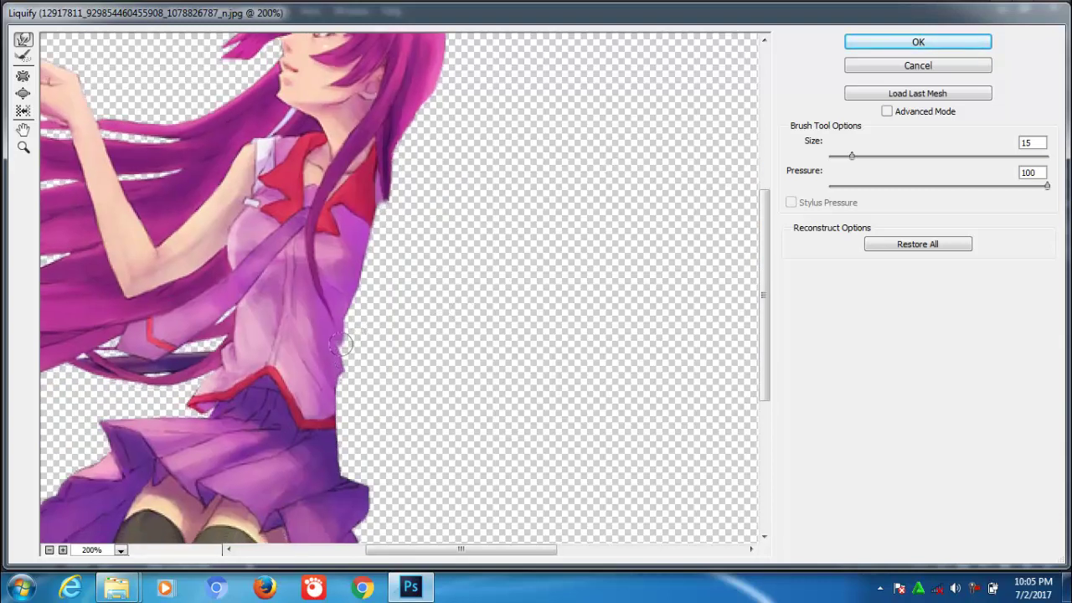
pyautogui.moveTo(339, 392)
pyautogui.mouseDown()
pyautogui.moveTo(363, 484)
pyautogui.moveTo(348, 429)
pyautogui.mouseUp()
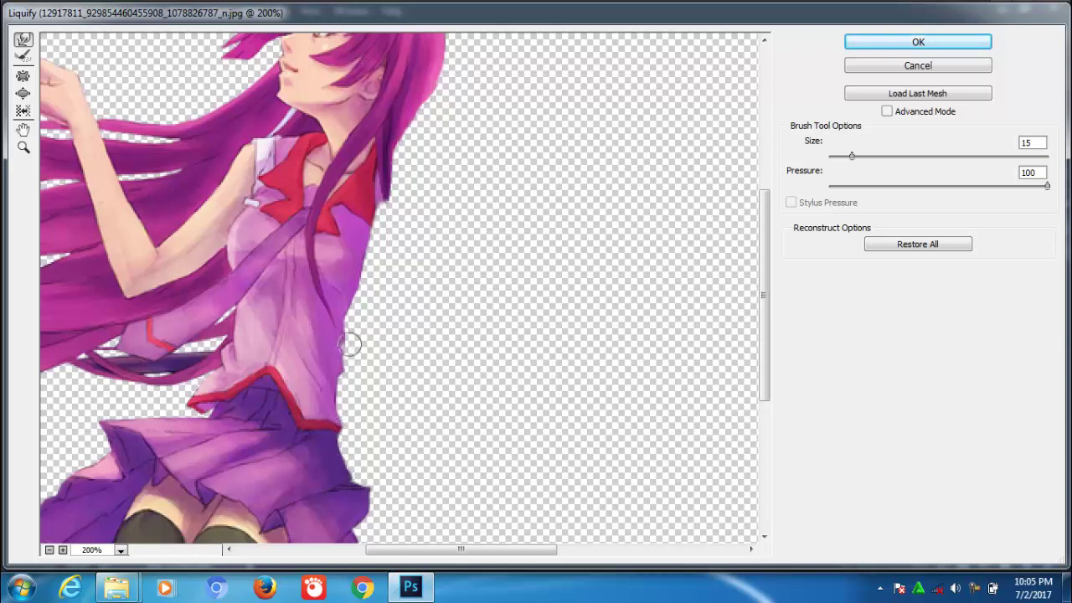
pyautogui.moveTo(350, 343); pyautogui.dragTo(346, 340)
pyautogui.click(918, 41)
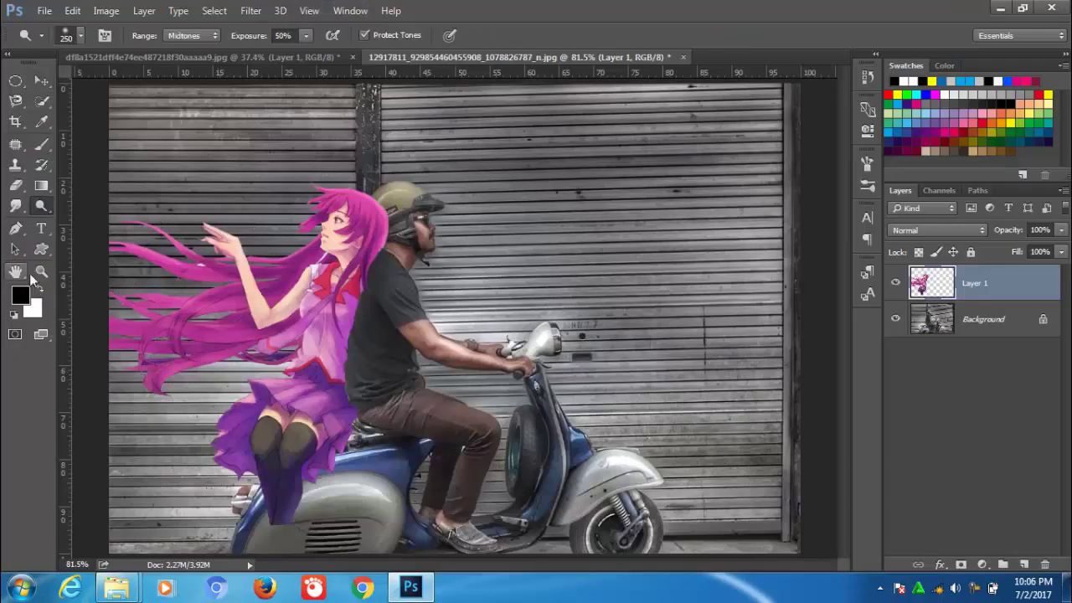
# Zoom in on the raised hand and turn a Pen path around the hair gap into a selection
pyautogui.click(41, 271)
pyautogui.click(196, 272)
pyautogui.click(195, 251)
pyautogui.click(194, 232)
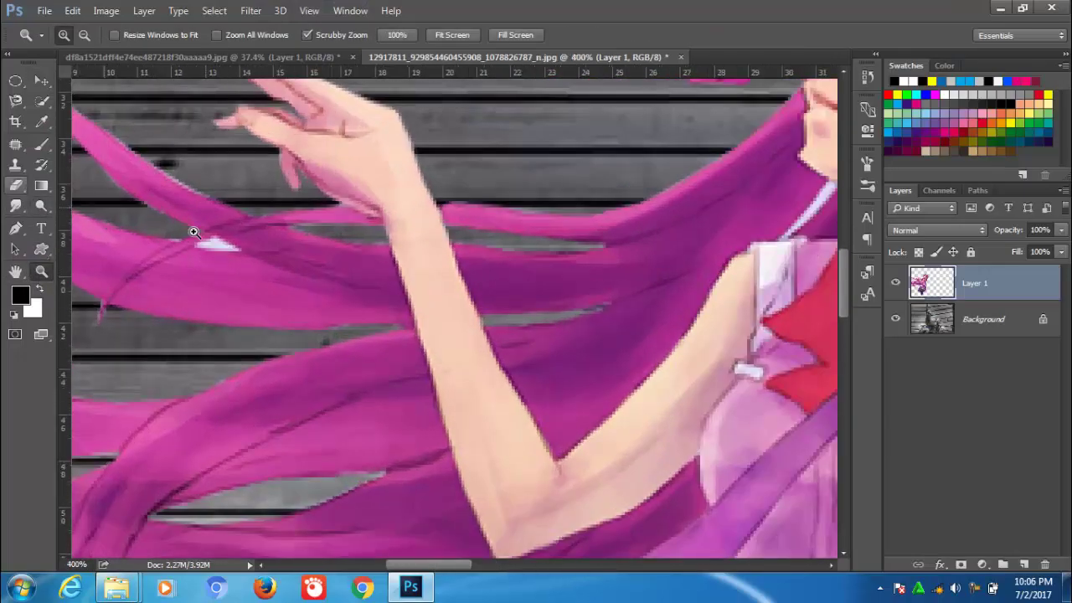
pyautogui.press('p')
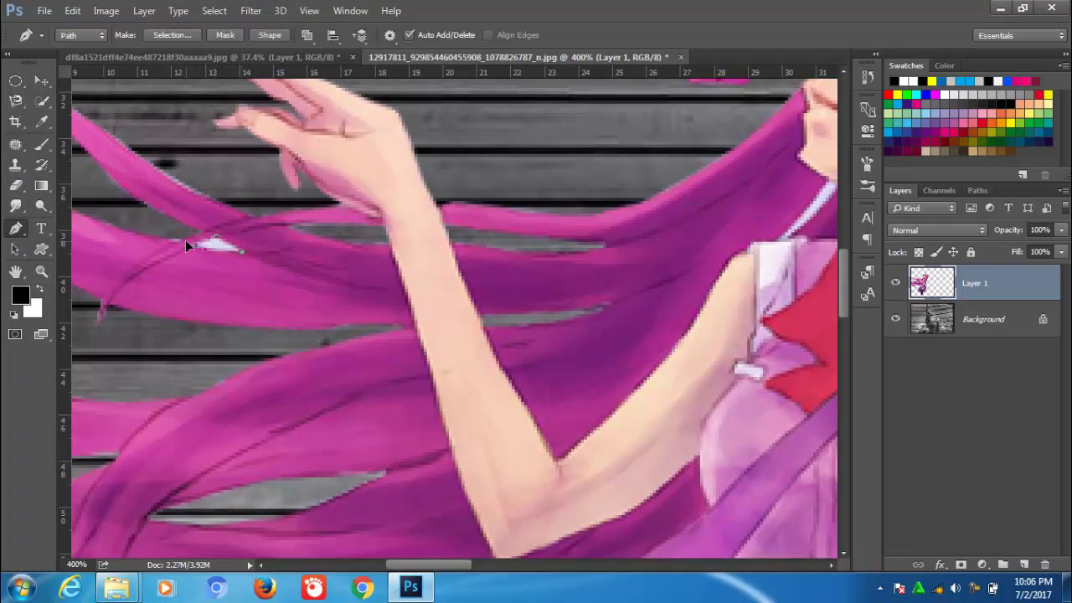
pyautogui.rightClick(211, 246)
pyautogui.click(238, 239)
pyautogui.click(617, 164)
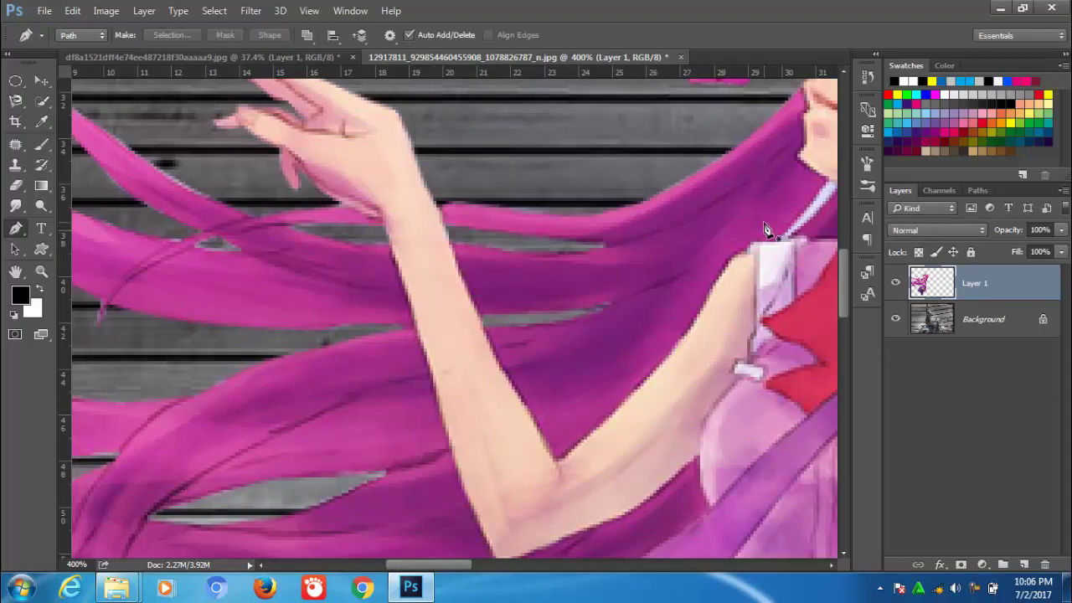
pyautogui.hotkey('ctrl', '0')
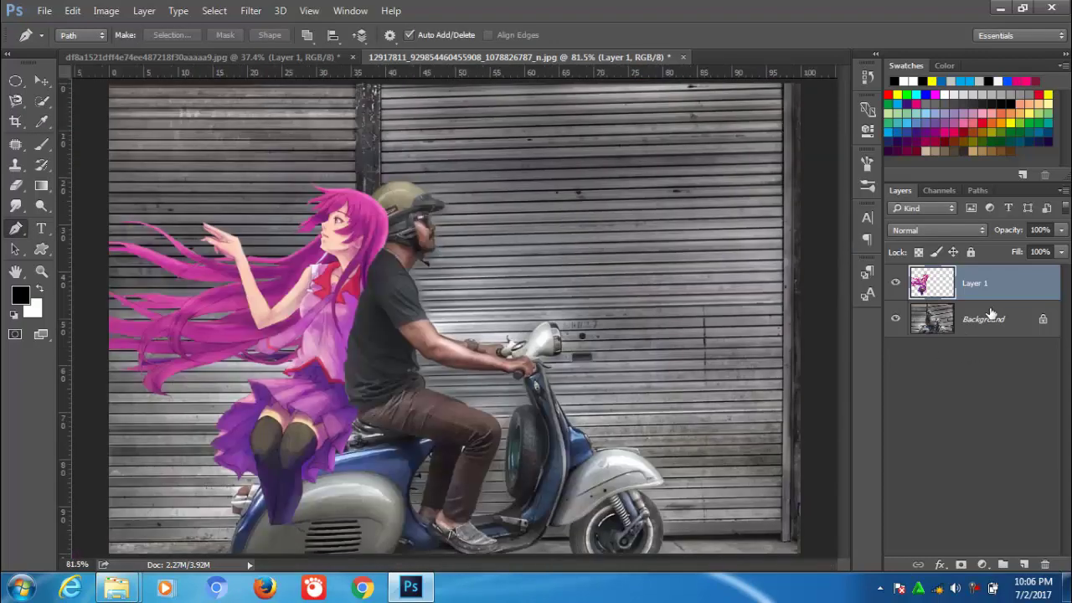
# Add an empty Layer 2 above Background, then load a soft round 60 px brush in #070707
pyautogui.click(985, 321)
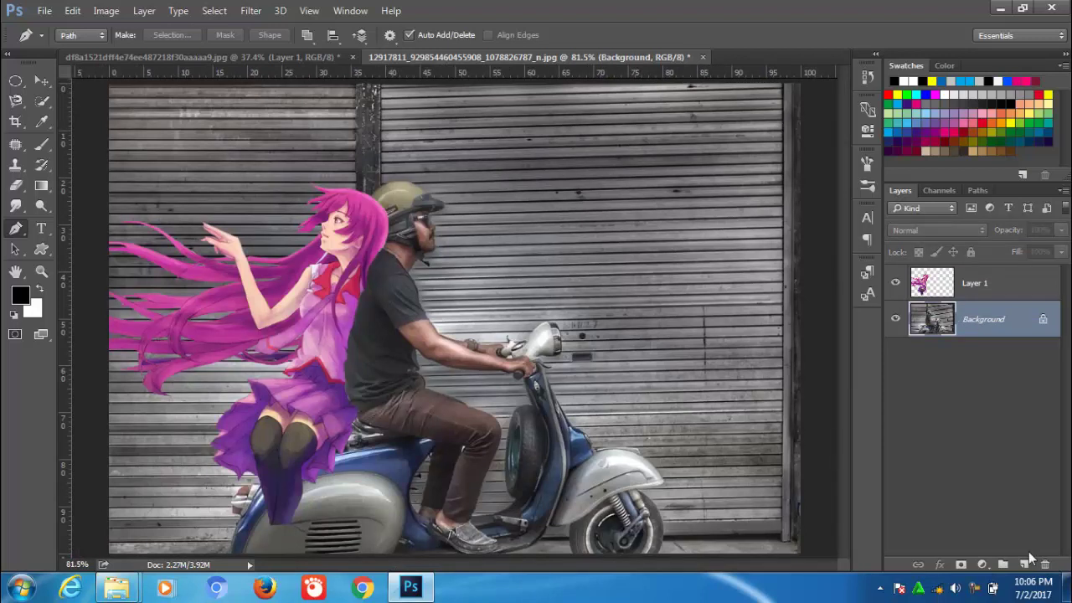
pyautogui.click(1024, 564)
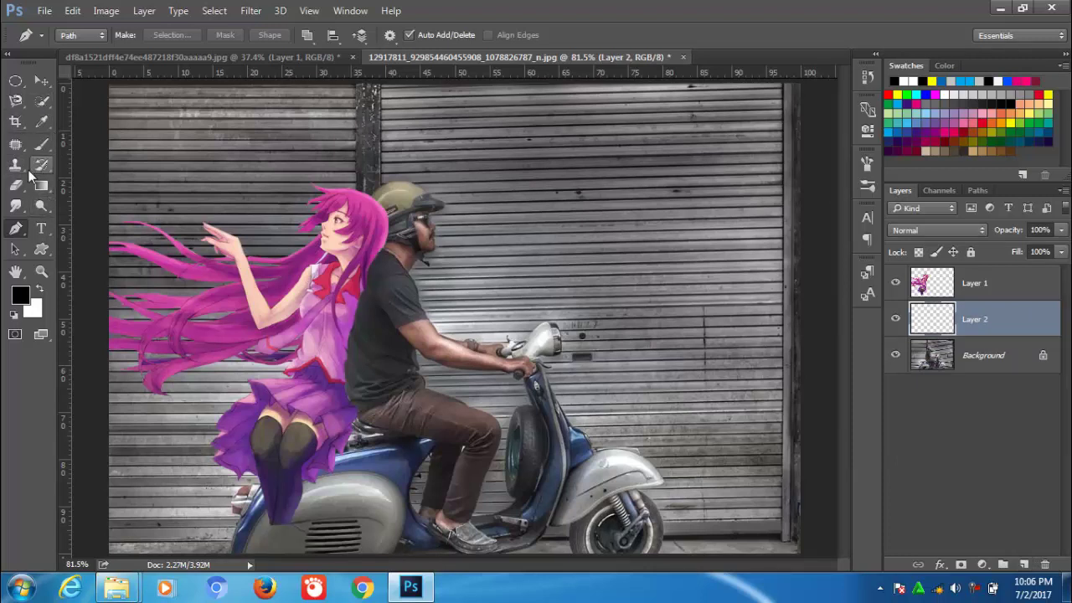
pyautogui.click(43, 145)
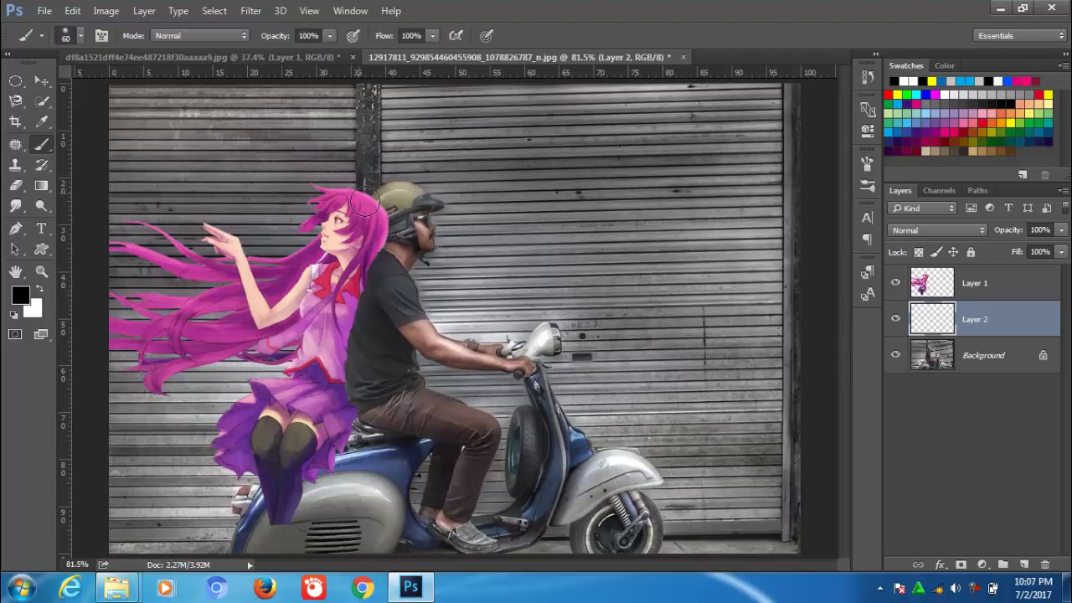
pyautogui.rightClick(393, 234)
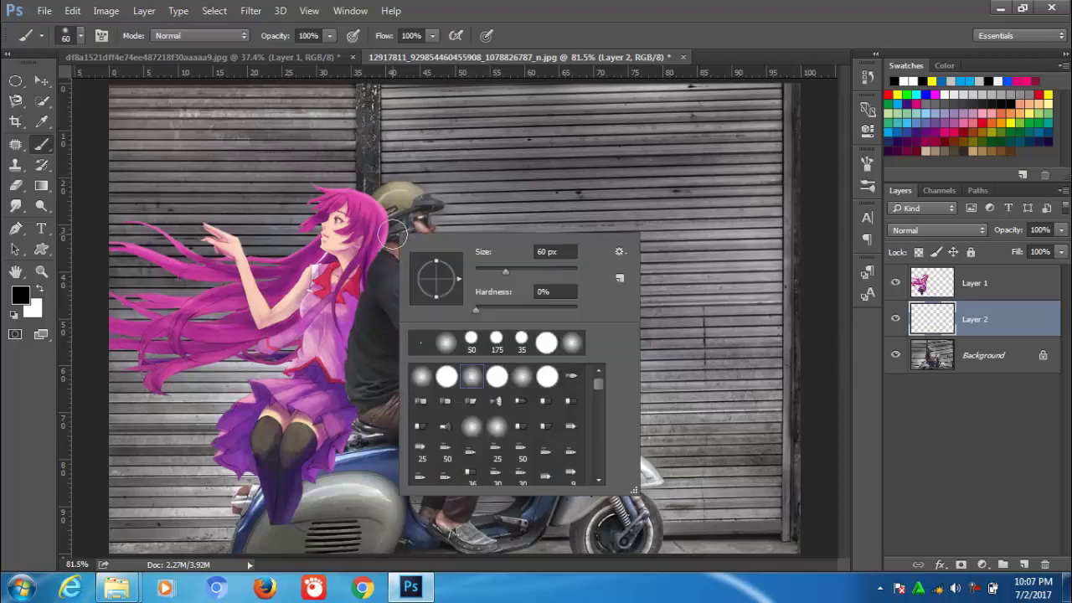
pyautogui.click(474, 385)
pyautogui.doubleClick(472, 384)
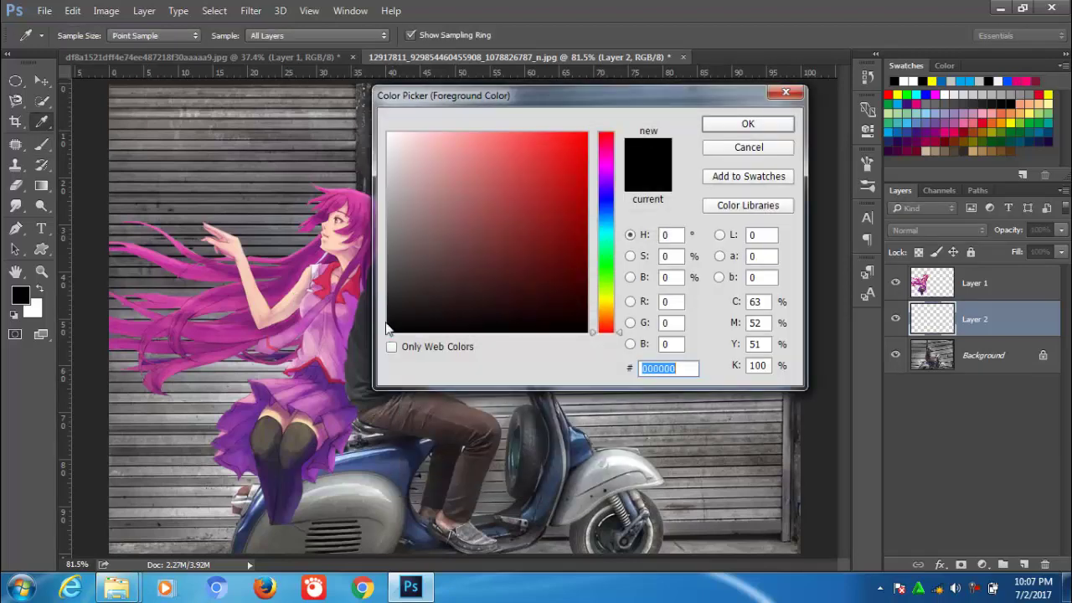
pyautogui.click(389, 327)
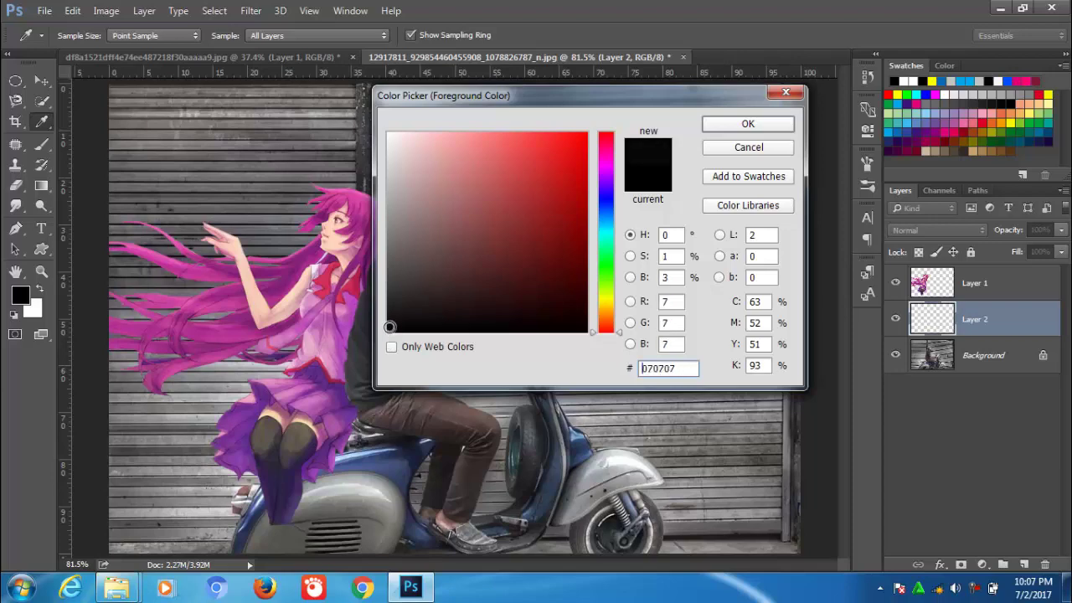
pyautogui.click(770, 126)
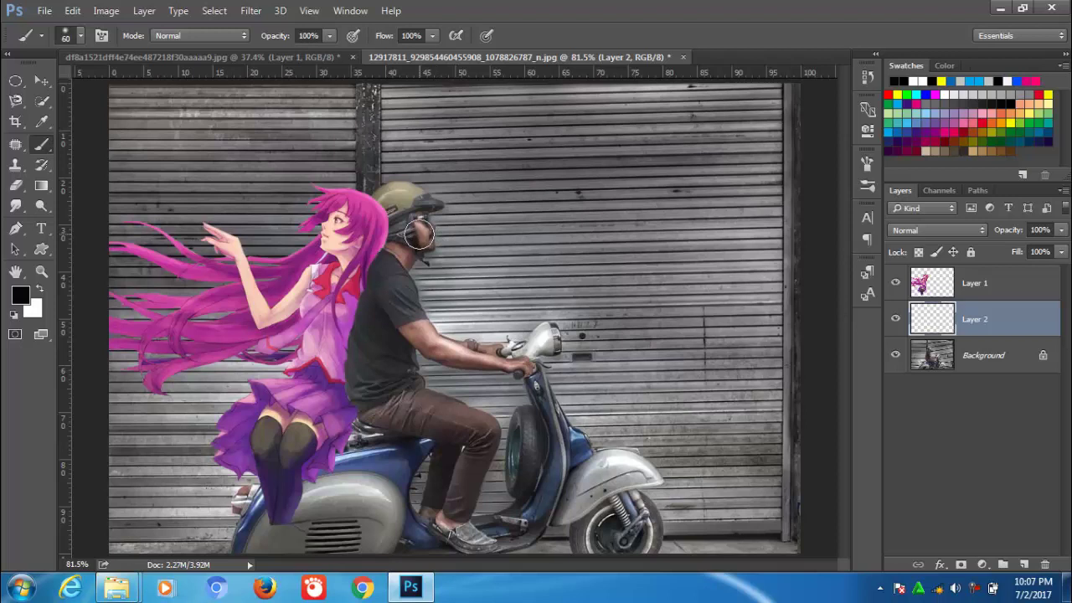
# On Layer 2, paint dark legs below the knees at 90 px, then the shins at 70 px
pyautogui.press(']')
pyautogui.press(']')
pyautogui.press(']')
pyautogui.moveTo(361, 216)
pyautogui.mouseDown()
pyautogui.moveTo(364, 243)
pyautogui.moveTo(344, 274)
pyautogui.moveTo(322, 364)
pyautogui.moveTo(339, 451)
pyautogui.moveTo(284, 476)
pyautogui.moveTo(278, 494)
pyautogui.mouseUp()
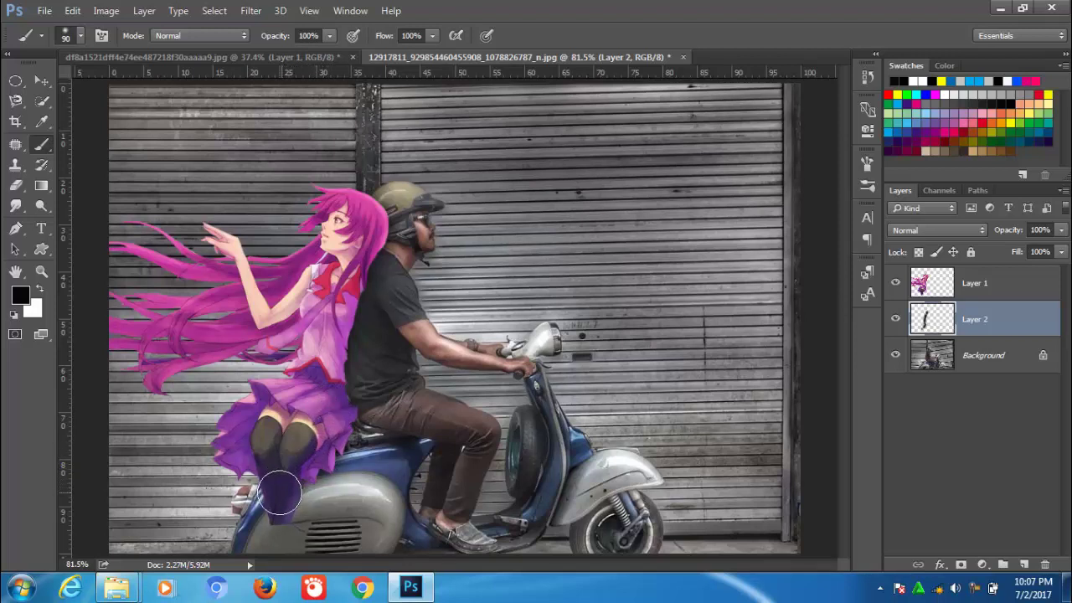
pyautogui.press('[')
pyautogui.press('[')
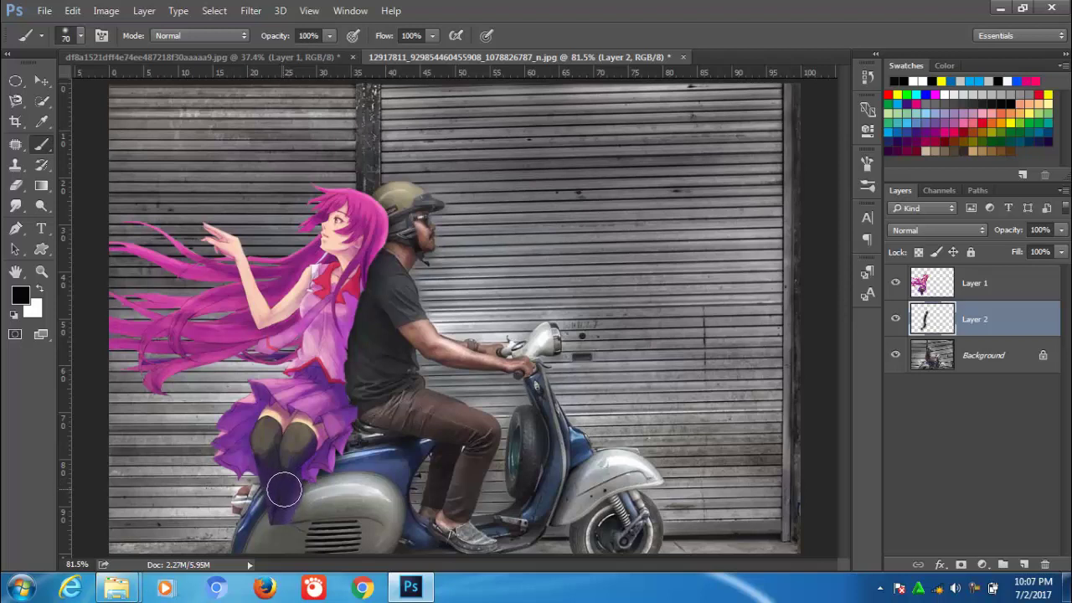
pyautogui.moveTo(285, 490); pyautogui.dragTo(279, 506)
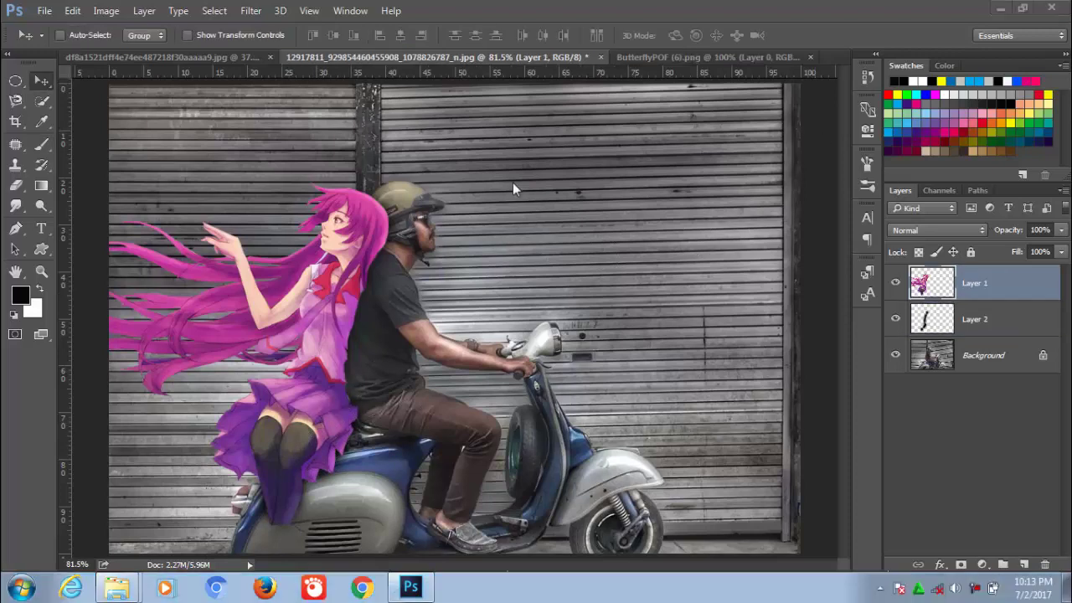
# Copy the loose hand layer into the scooter photo and flip it horizontally
pyautogui.click(202, 58)
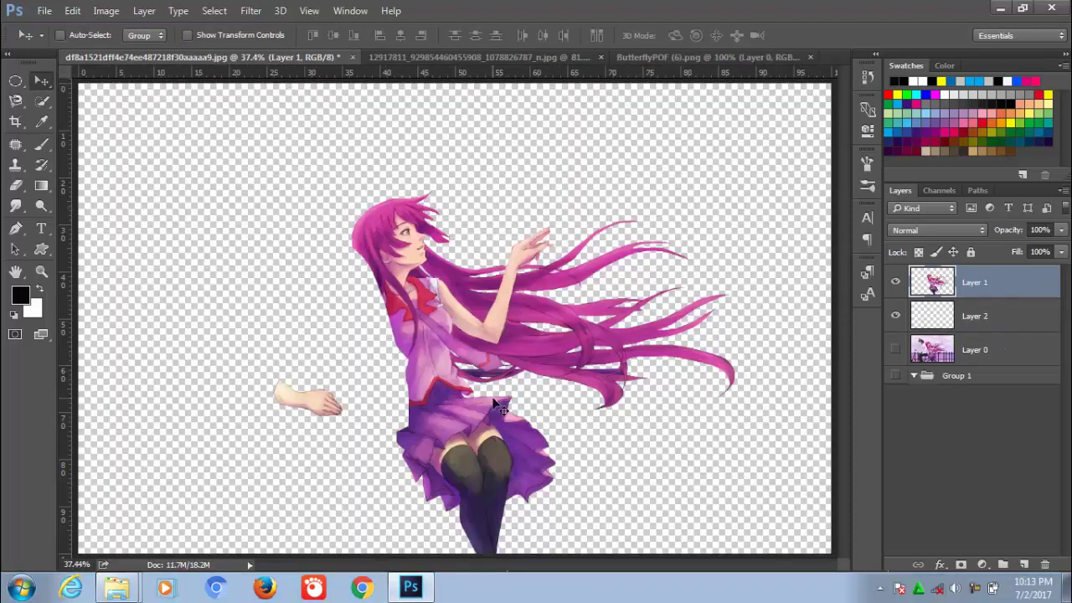
pyautogui.click(931, 318)
pyautogui.moveTo(318, 408); pyautogui.dragTo(381, 172)
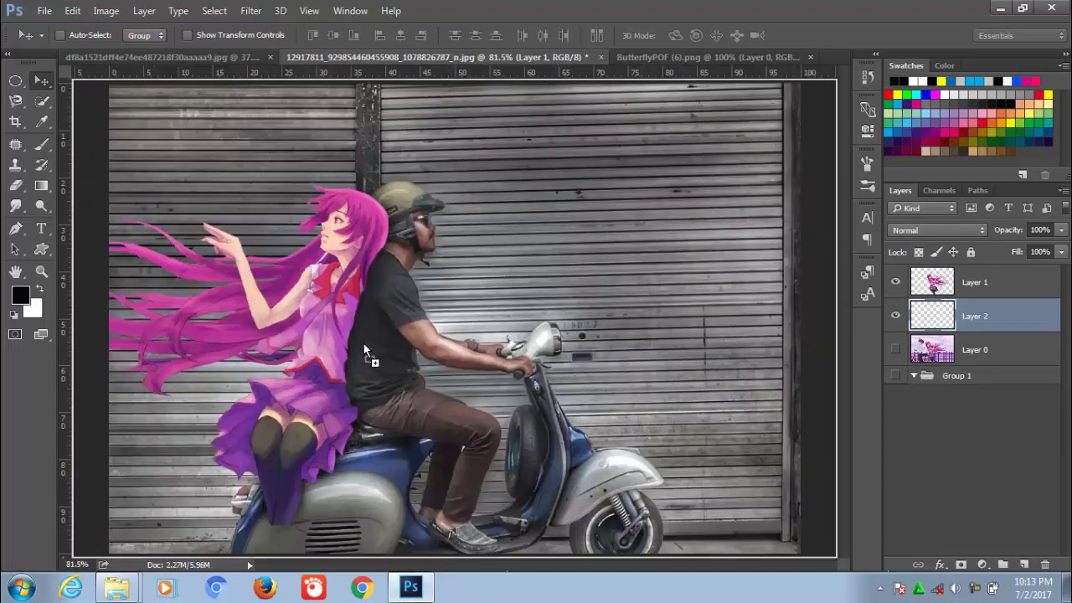
pyautogui.moveTo(364, 346); pyautogui.dragTo(365, 346)
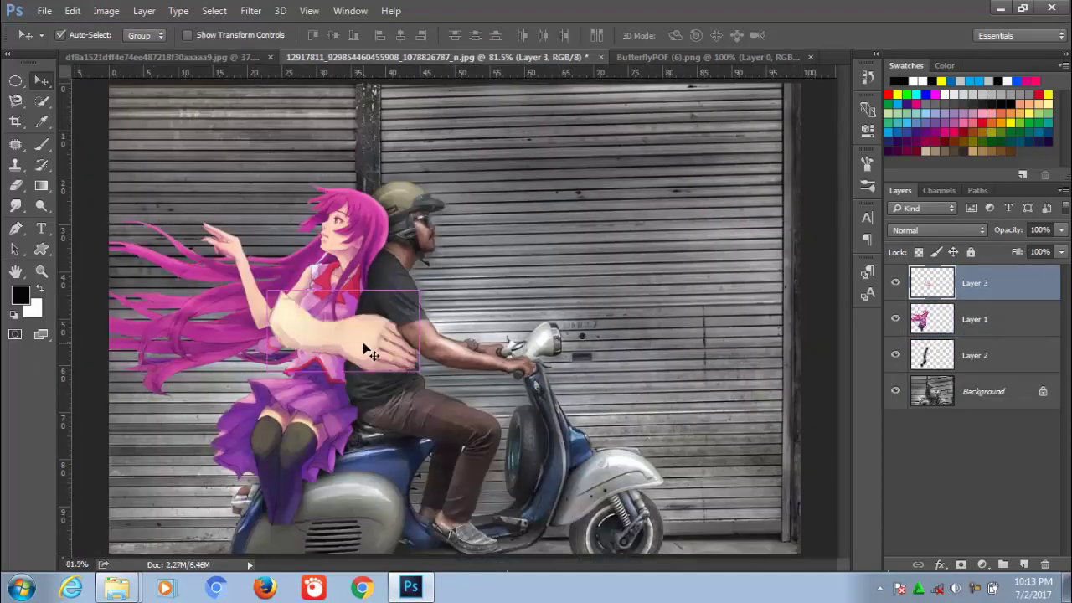
pyautogui.hotkey('ctrl', 't')
pyautogui.rightClick(364, 343)
pyautogui.click(422, 309)
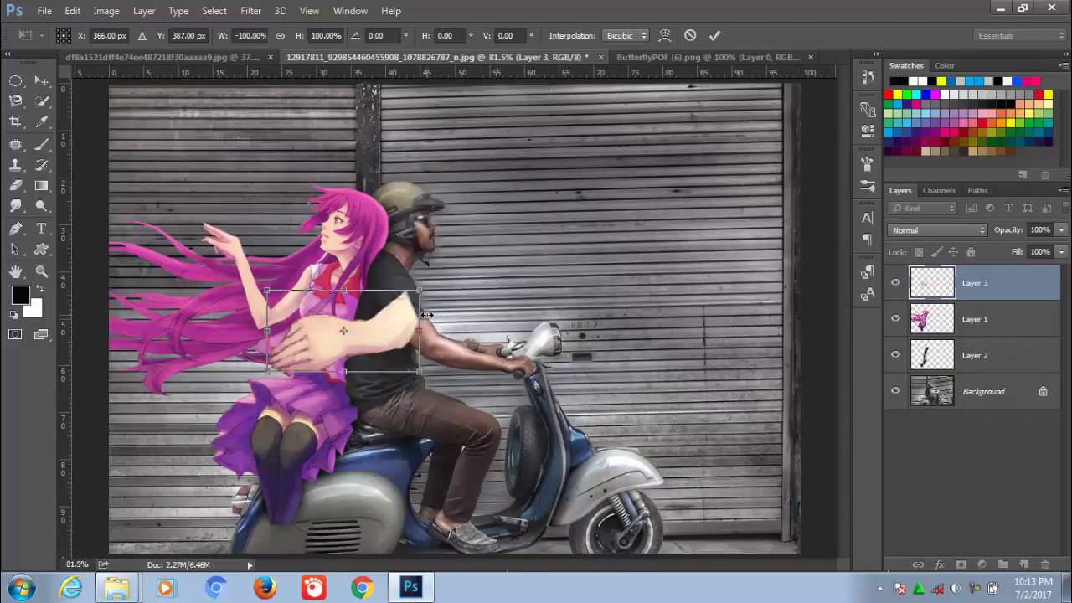
# Shrink the hand to about half size and rest it on the rider's waist, then resize to about 90%
pyautogui.moveTo(423, 293); pyautogui.dragTo(384, 308)
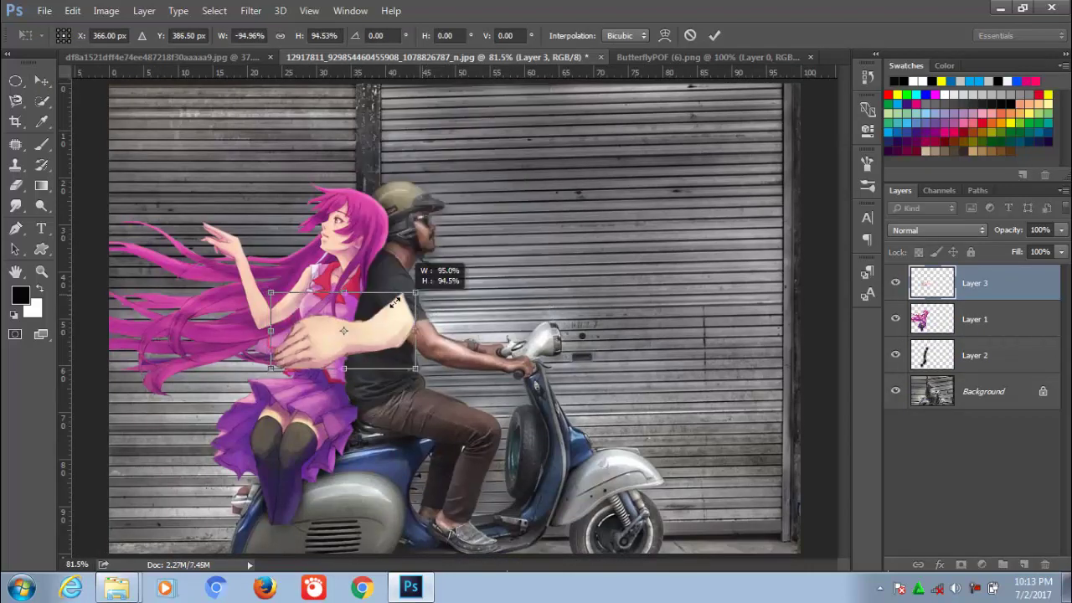
pyautogui.moveTo(388, 352)
pyautogui.mouseDown()
pyautogui.moveTo(412, 375)
pyautogui.moveTo(412, 350)
pyautogui.moveTo(409, 364)
pyautogui.mouseUp()
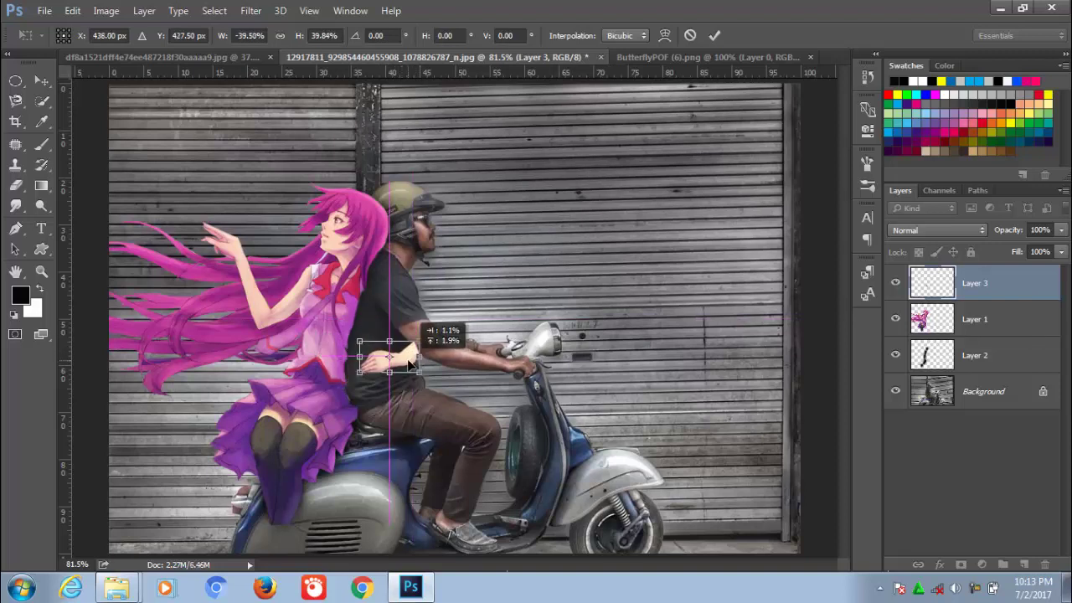
pyautogui.hotkey('ctrl', '-')
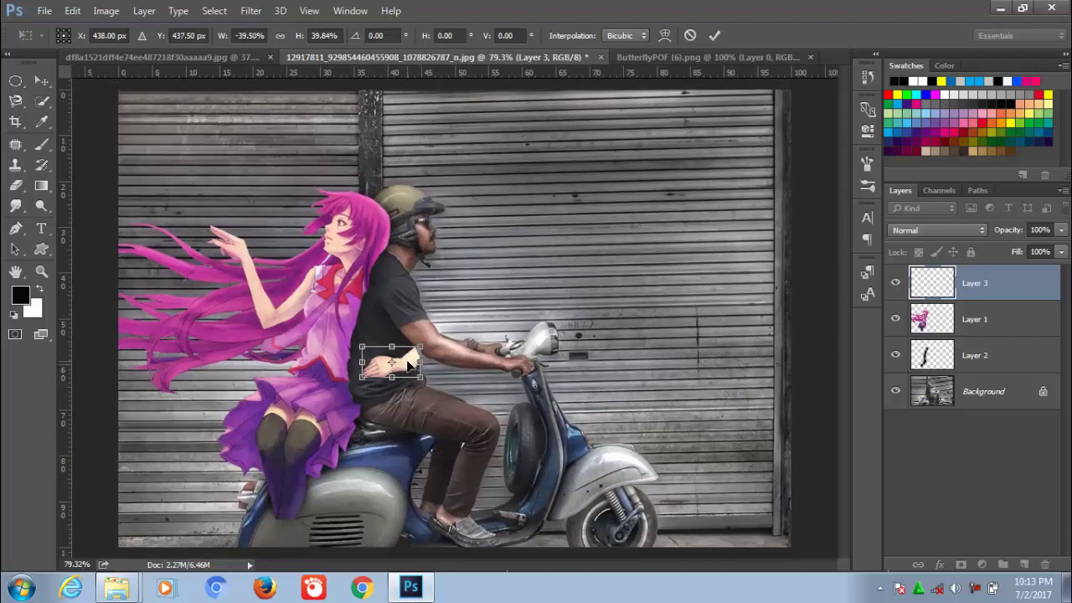
pyautogui.hotkey('ctrl', '+')
pyautogui.hotkey('ctrl', '+')
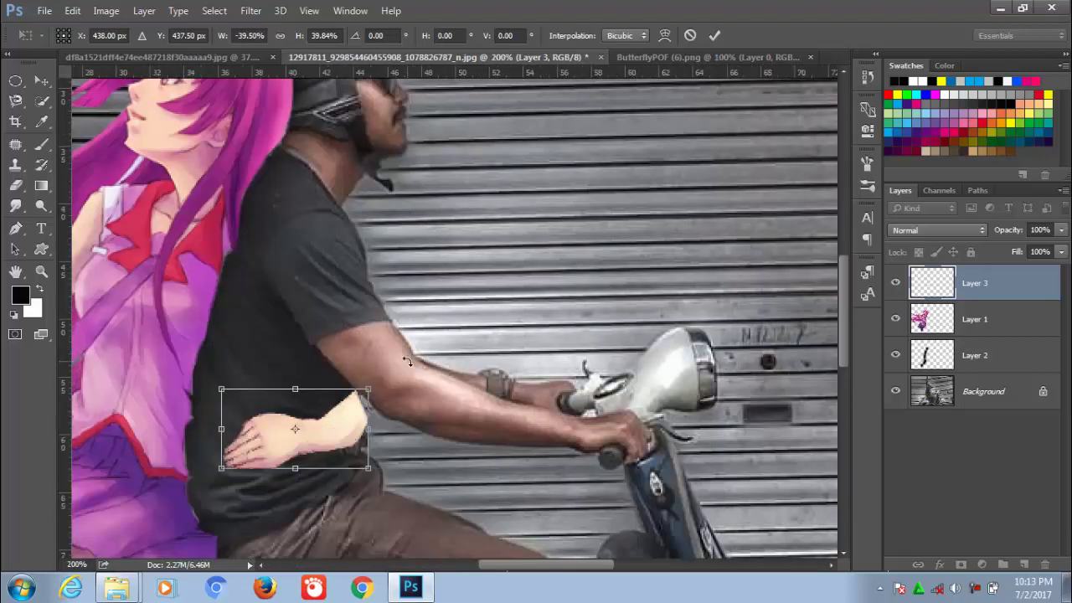
pyautogui.press('Return')
pyautogui.moveTo(335, 410); pyautogui.dragTo(340, 422)
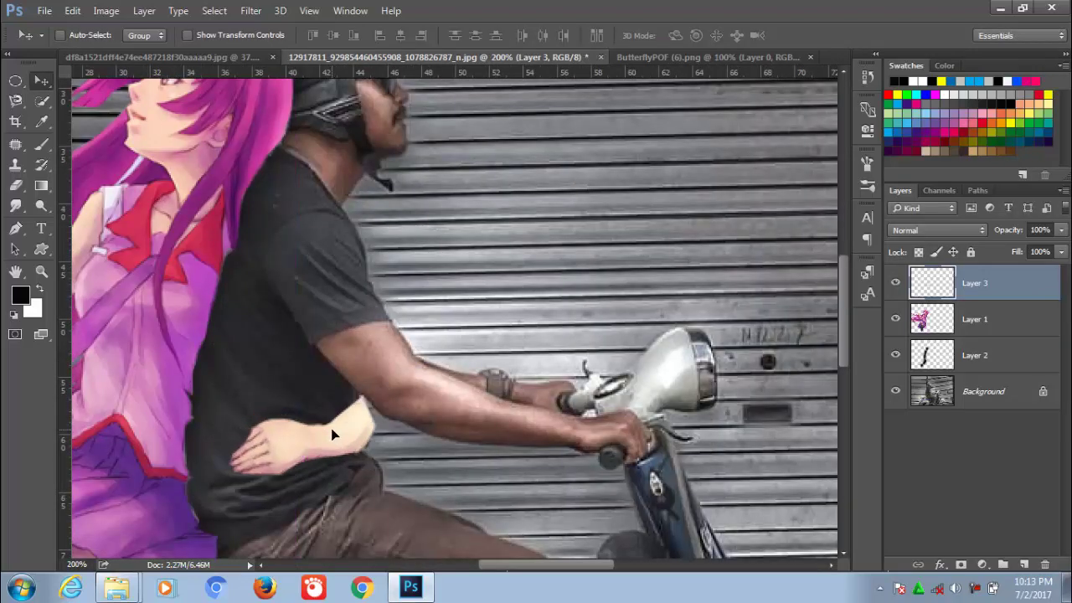
pyautogui.press('ctrl')
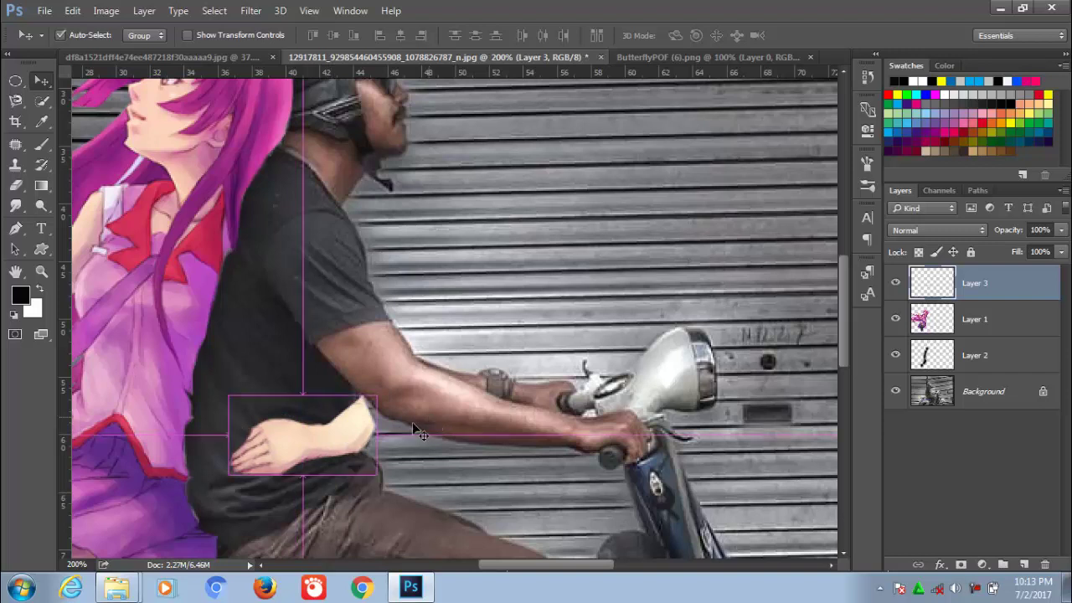
pyautogui.hotkey('ctrl', 't')
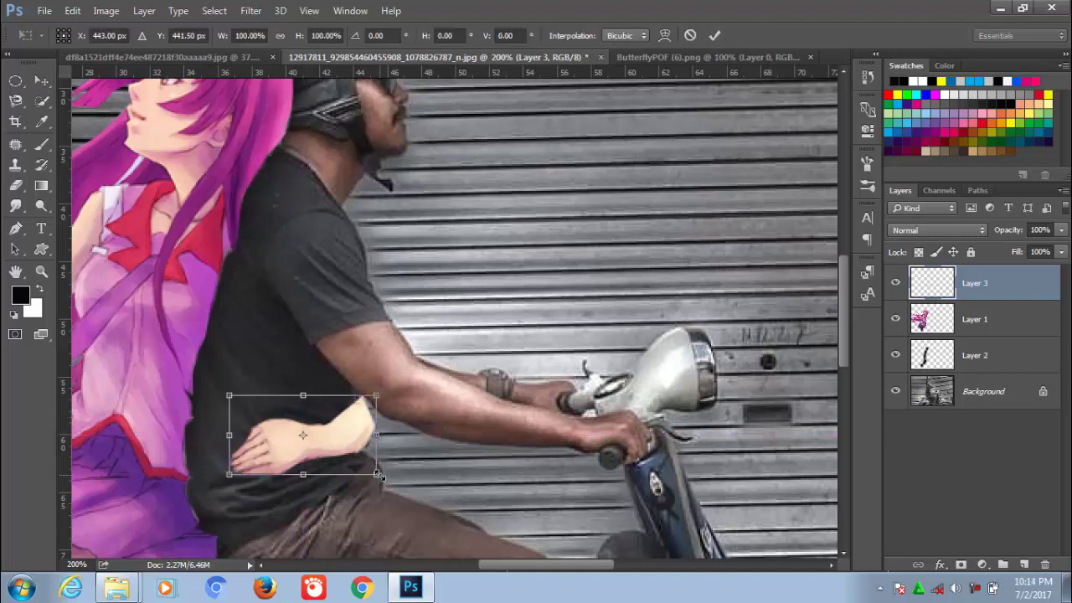
pyautogui.moveTo(376, 473); pyautogui.dragTo(374, 471)
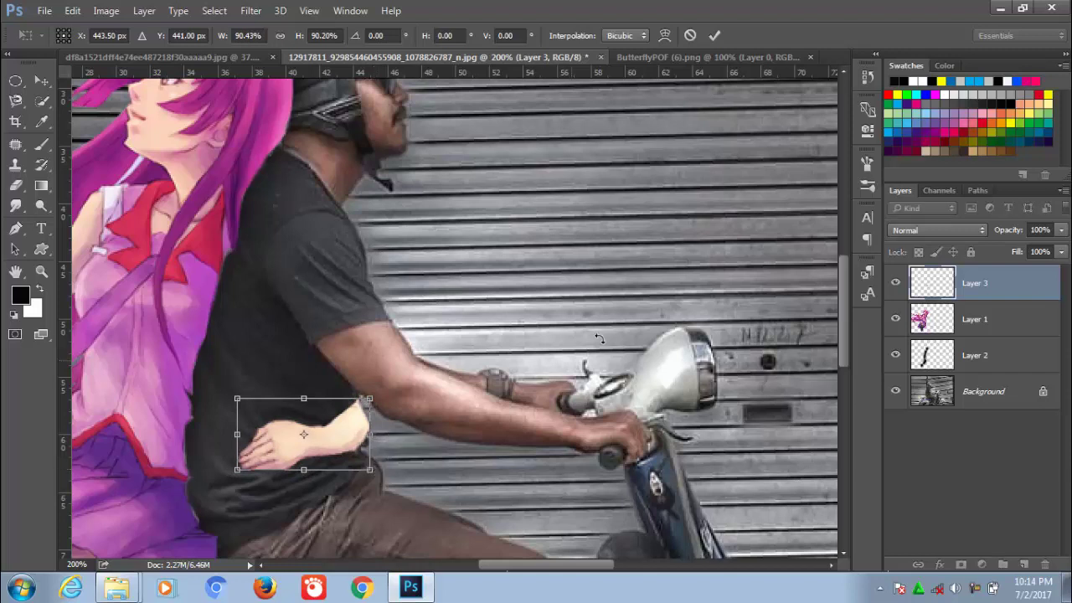
# Commit the hand resize, move Layer 3 below Layer 1, and select Layer 2
pyautogui.click(716, 34)
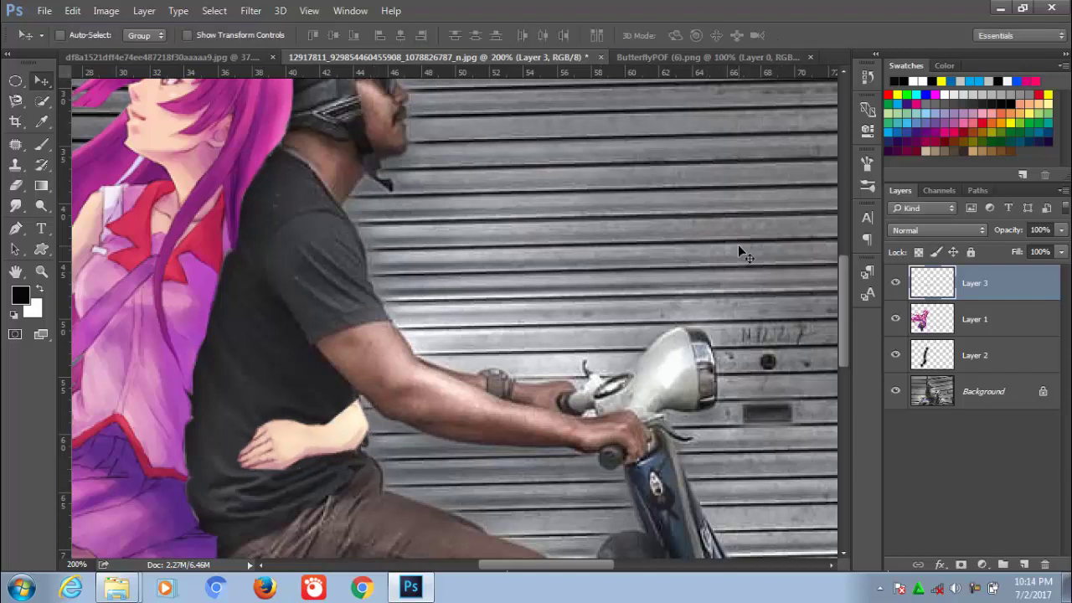
pyautogui.moveTo(542, 571); pyautogui.dragTo(530, 572)
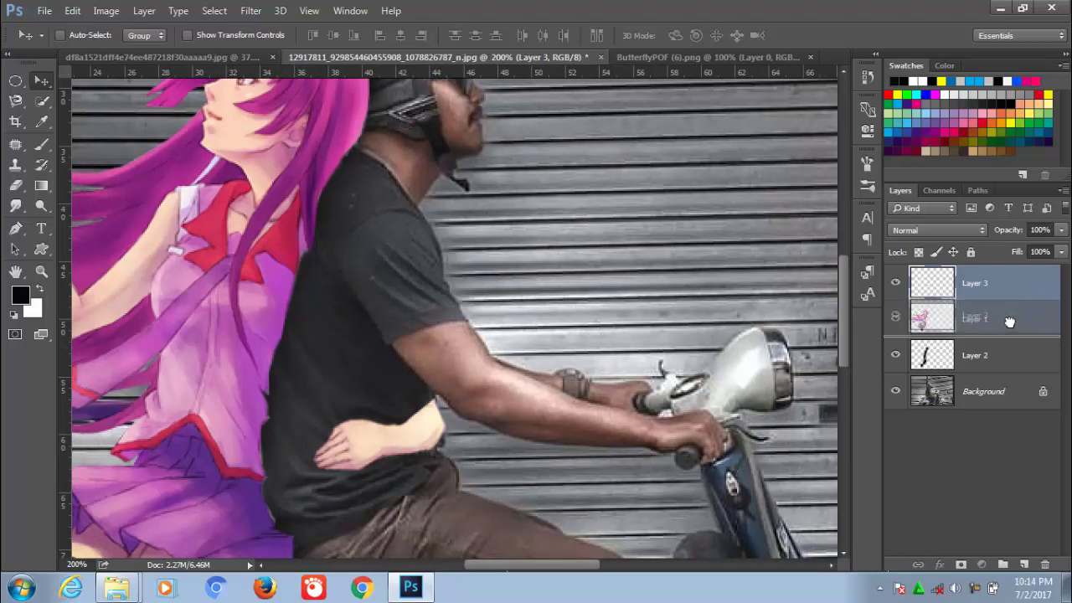
pyautogui.moveTo(1011, 293); pyautogui.dragTo(1010, 323)
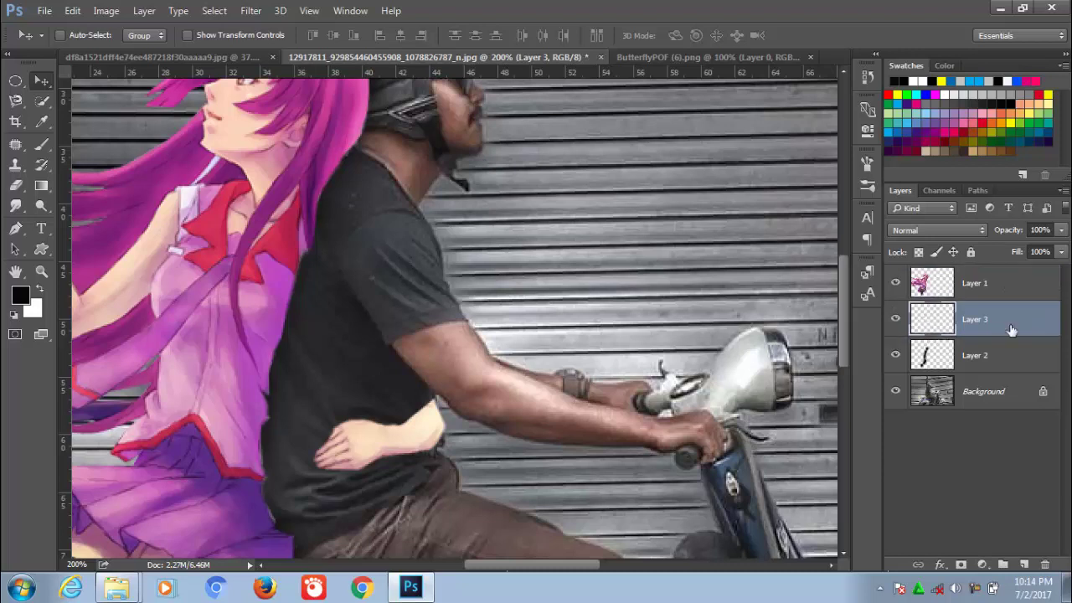
pyautogui.click(936, 359)
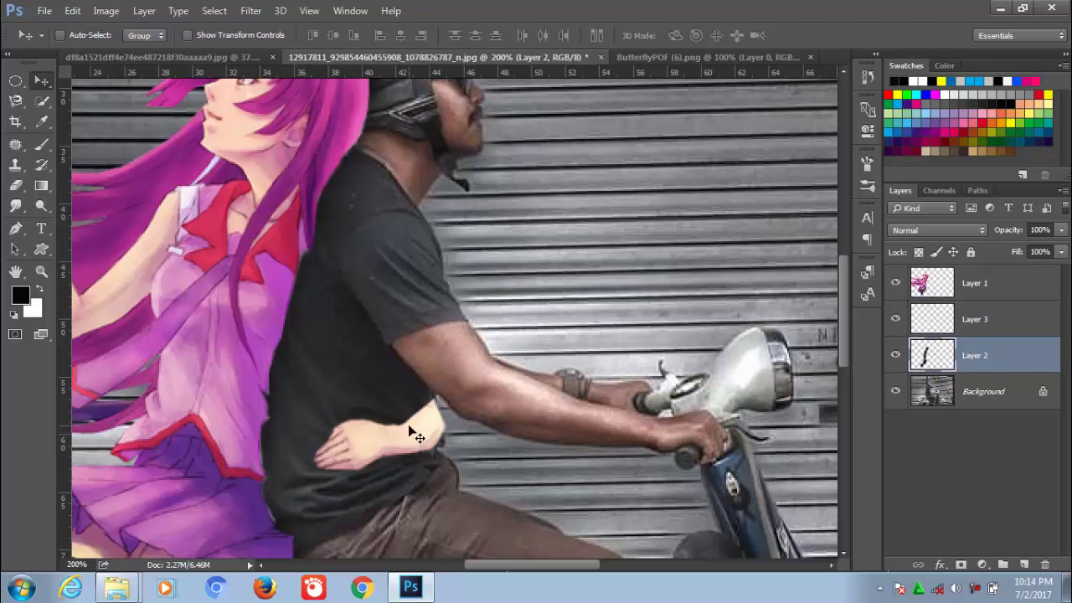
# With a 25 px brush on Layer 2, shade dark where the hand meets the rider's side
pyautogui.click(43, 143)
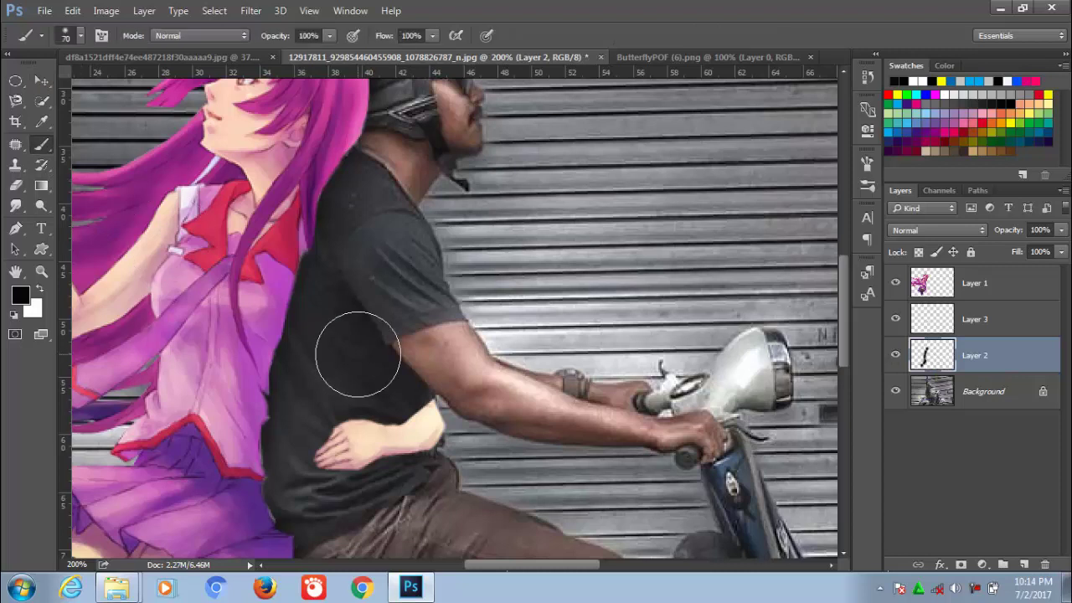
pyautogui.press('[')
pyautogui.press('[')
pyautogui.press('[')
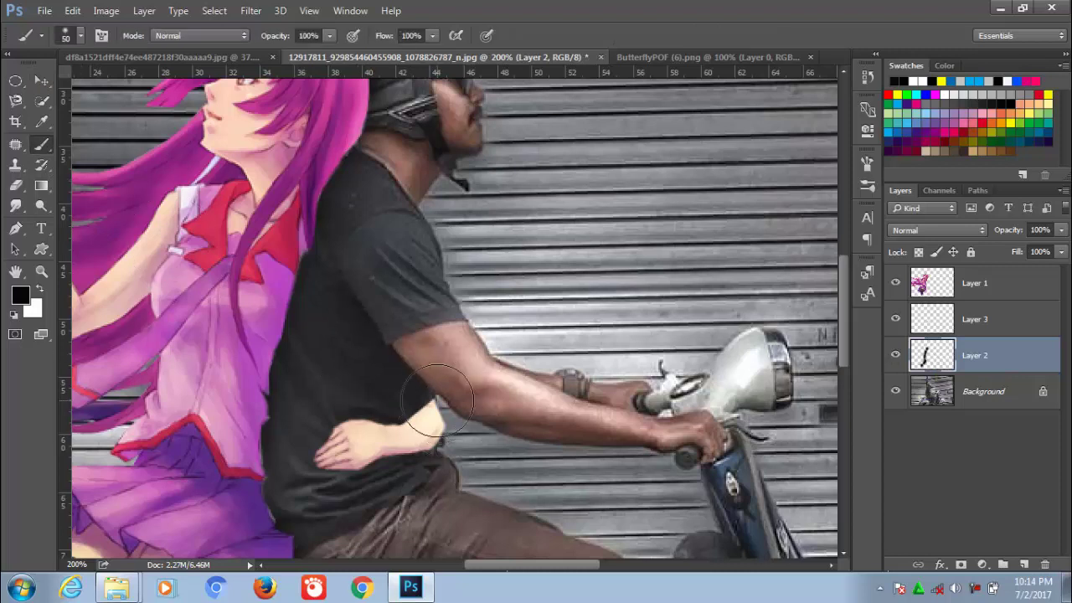
pyautogui.press('[')
pyautogui.press('[')
pyautogui.press(']')
pyautogui.moveTo(431, 425); pyautogui.dragTo(329, 458)
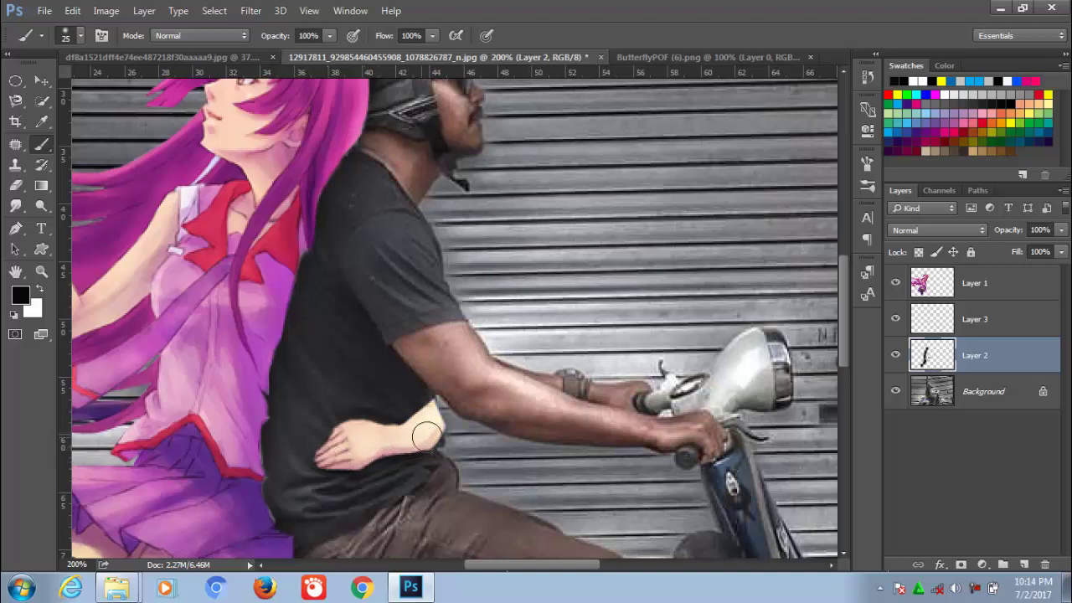
pyautogui.moveTo(425, 431)
pyautogui.mouseDown()
pyautogui.moveTo(435, 432)
pyautogui.moveTo(370, 451)
pyautogui.mouseUp()
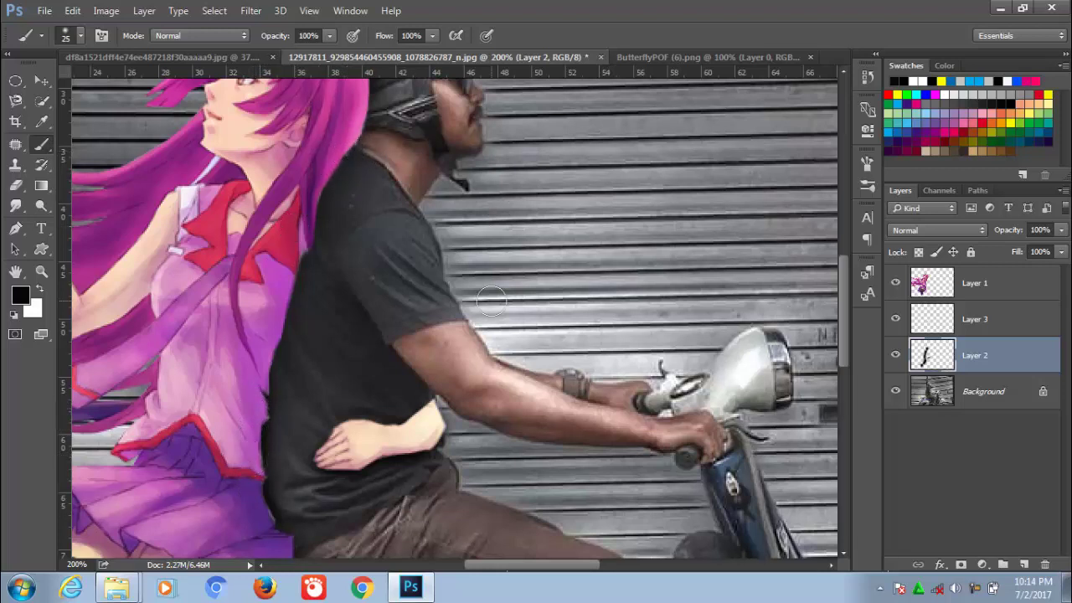
pyautogui.hotkey('ctrl', '0')
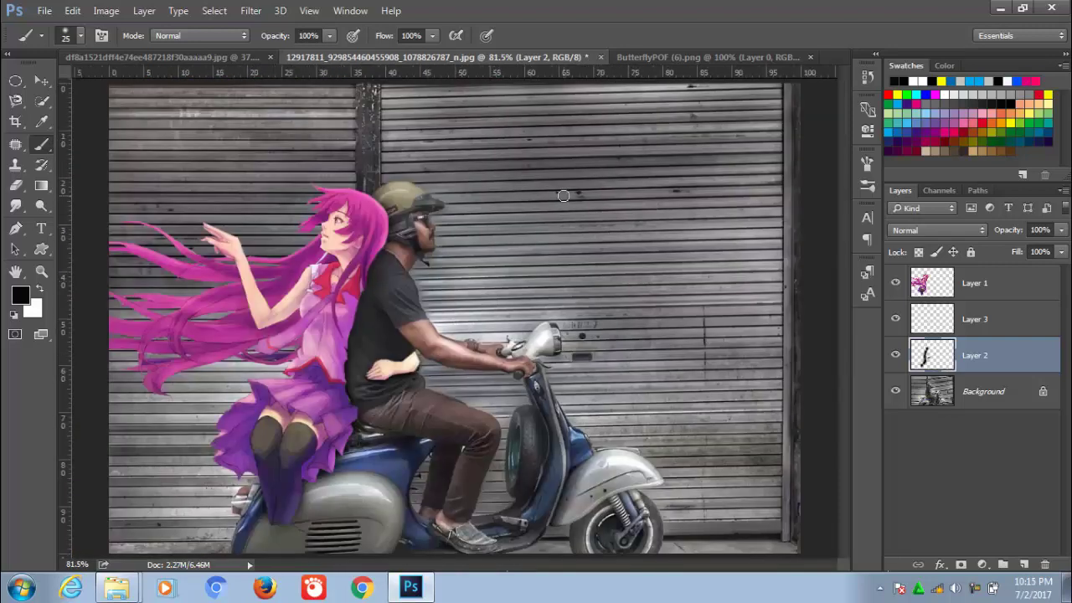
# Copy the butterfly image into the scooter composite above the girl's Layer 1
pyautogui.click(989, 283)
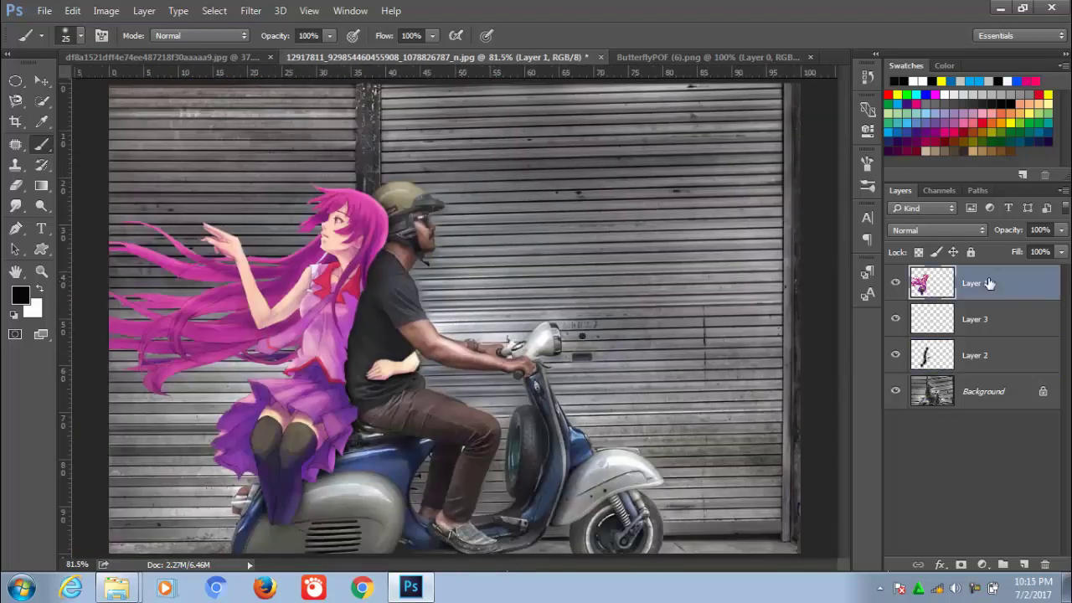
pyautogui.click(746, 58)
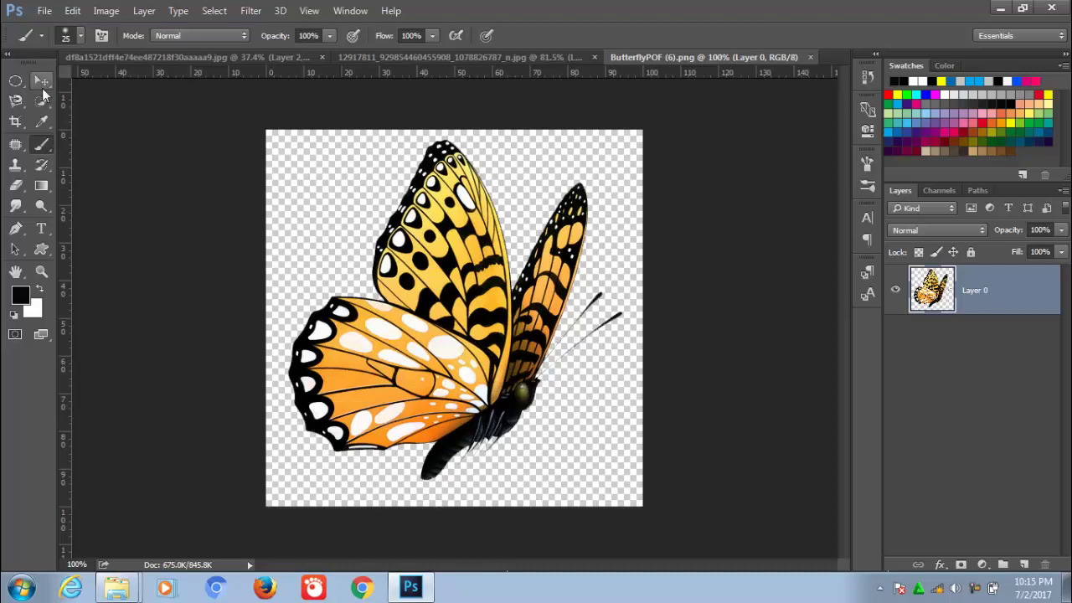
pyautogui.click(40, 81)
pyautogui.moveTo(449, 381)
pyautogui.mouseDown()
pyautogui.moveTo(446, 72)
pyautogui.moveTo(341, 206)
pyautogui.moveTo(215, 193)
pyautogui.moveTo(224, 203)
pyautogui.mouseUp()
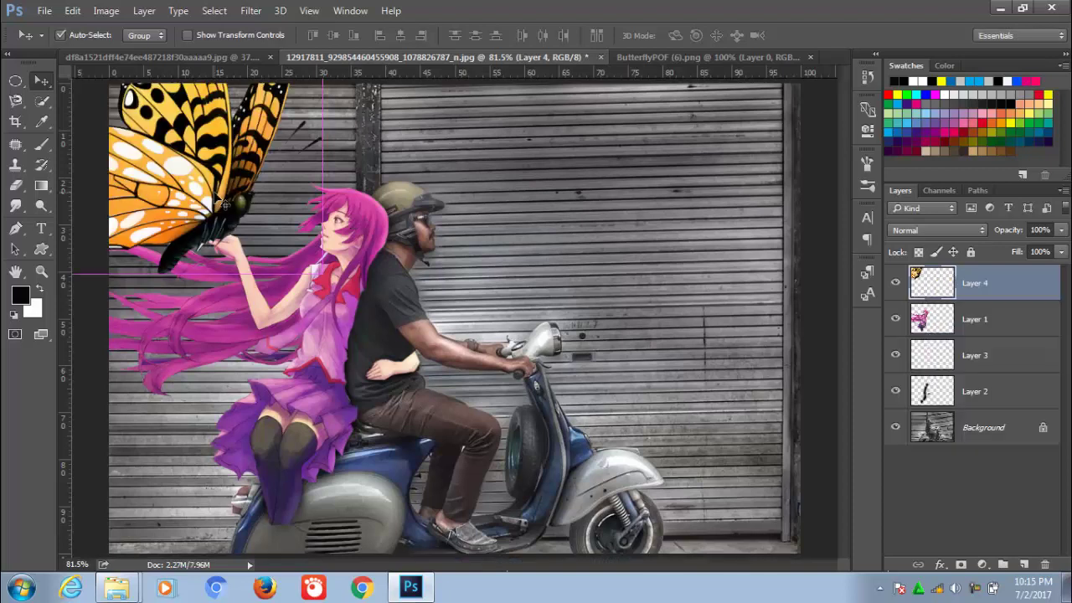
# Shrink and slightly tilt the butterfly, placing it just above the girl's raised hand
pyautogui.hotkey('ctrl', 't')
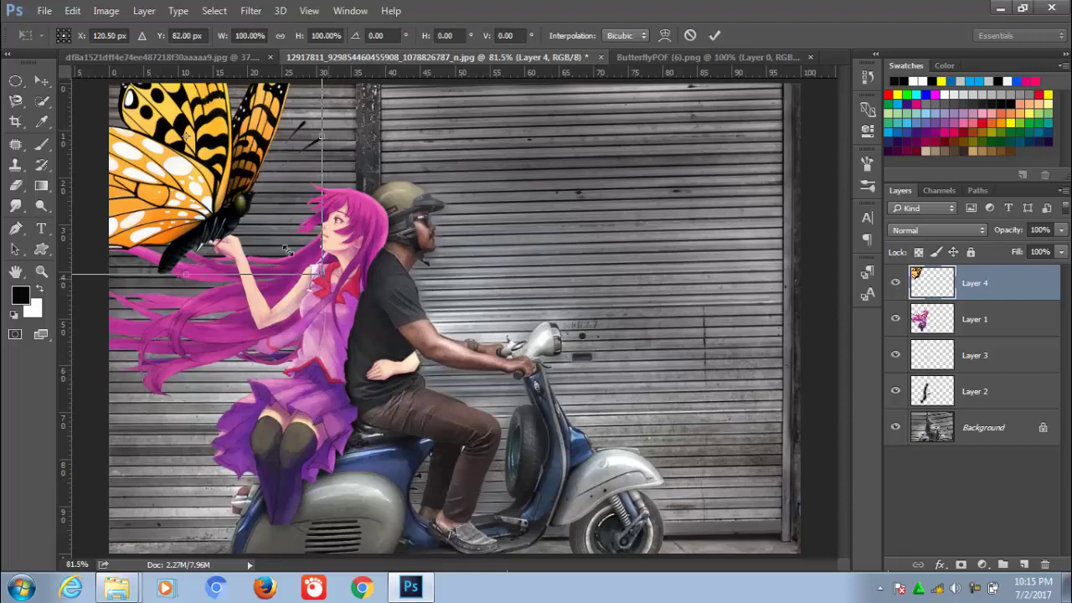
pyautogui.moveTo(326, 277); pyautogui.dragTo(206, 165)
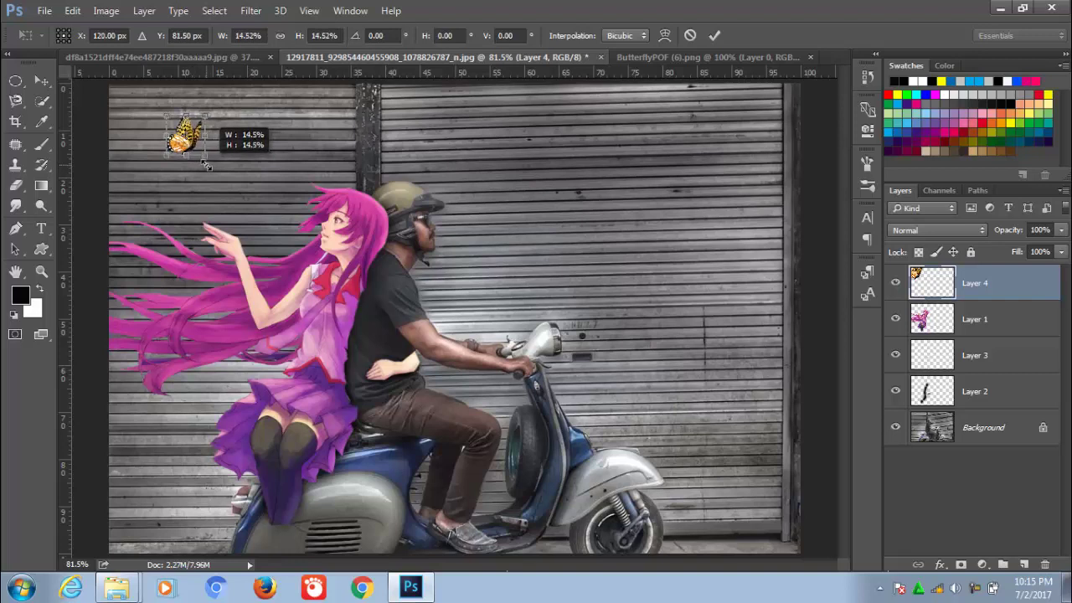
pyautogui.moveTo(237, 111); pyautogui.dragTo(246, 134)
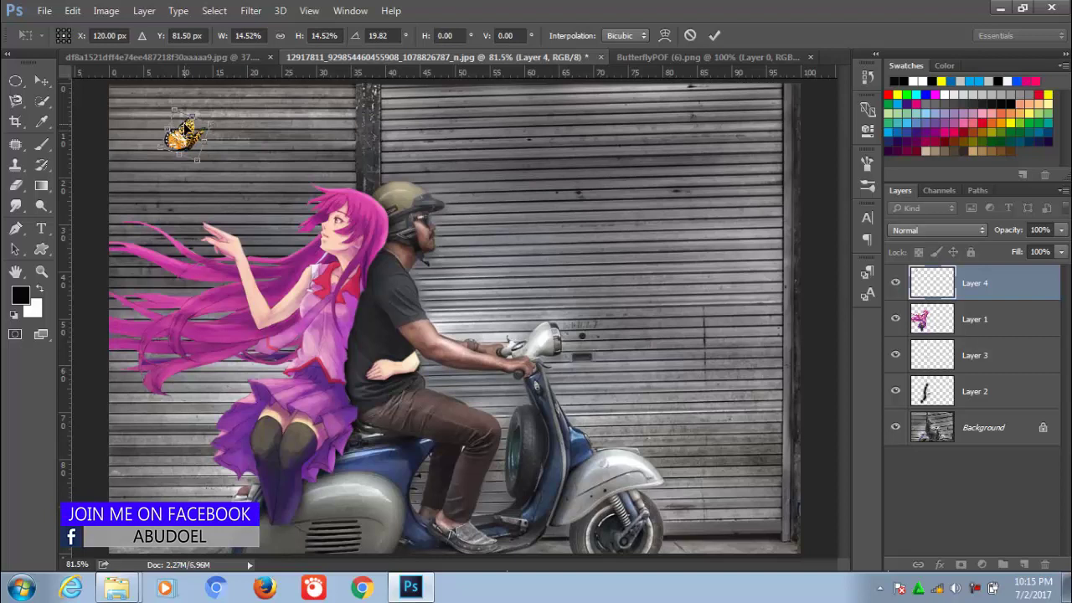
pyautogui.press('Return')
pyautogui.moveTo(186, 139); pyautogui.dragTo(191, 193)
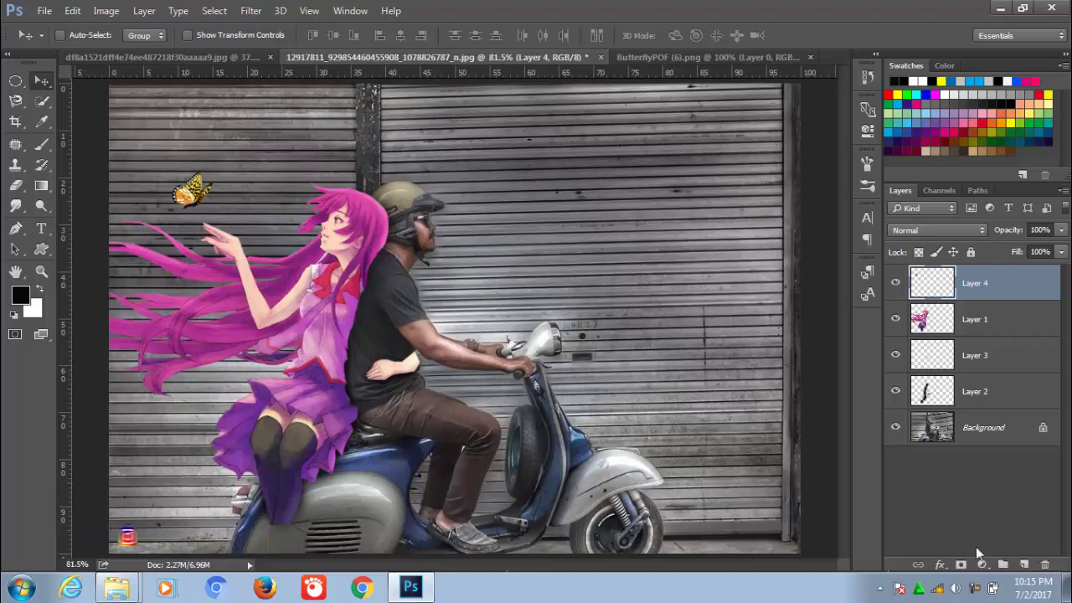
# Add a Hue/Saturation adjustment layer with Saturation +18 and Lightness -44 over the composite
pyautogui.click(982, 566)
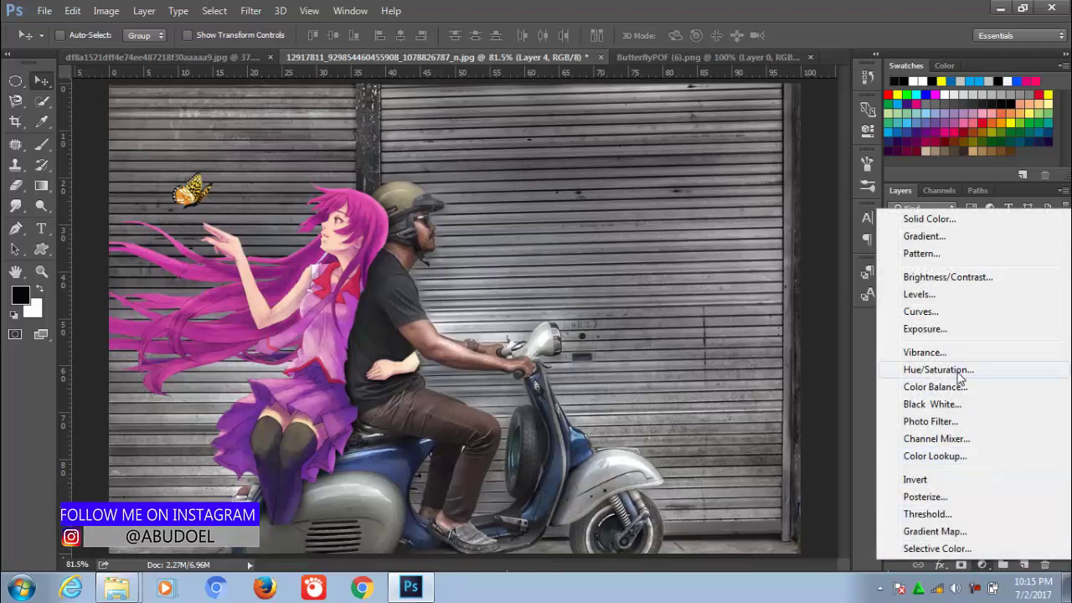
pyautogui.click(956, 371)
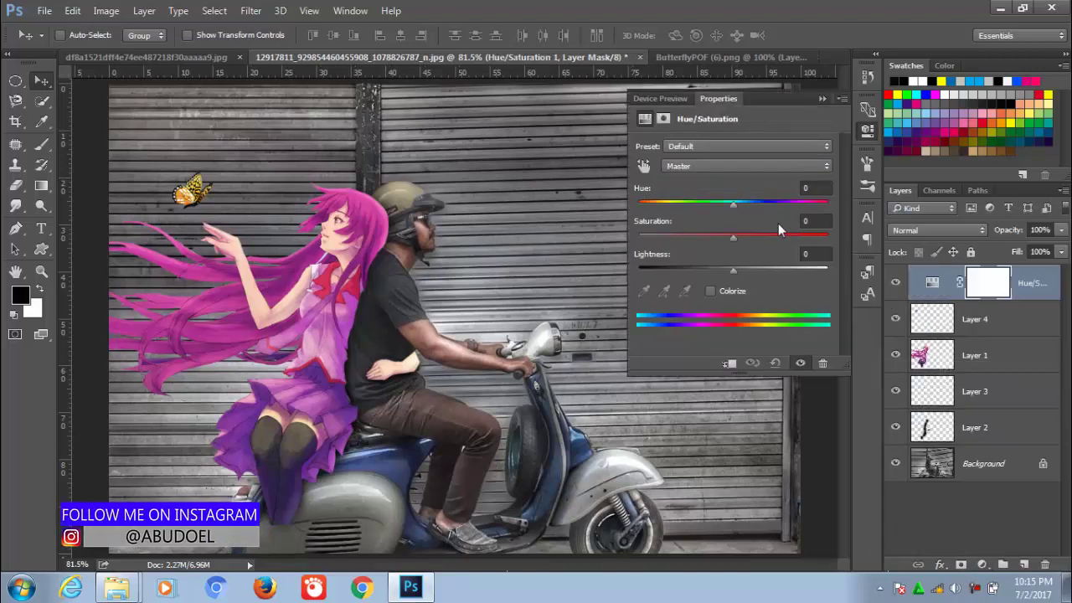
pyautogui.moveTo(732, 238)
pyautogui.mouseDown()
pyautogui.moveTo(750, 238)
pyautogui.moveTo(740, 238)
pyautogui.mouseUp()
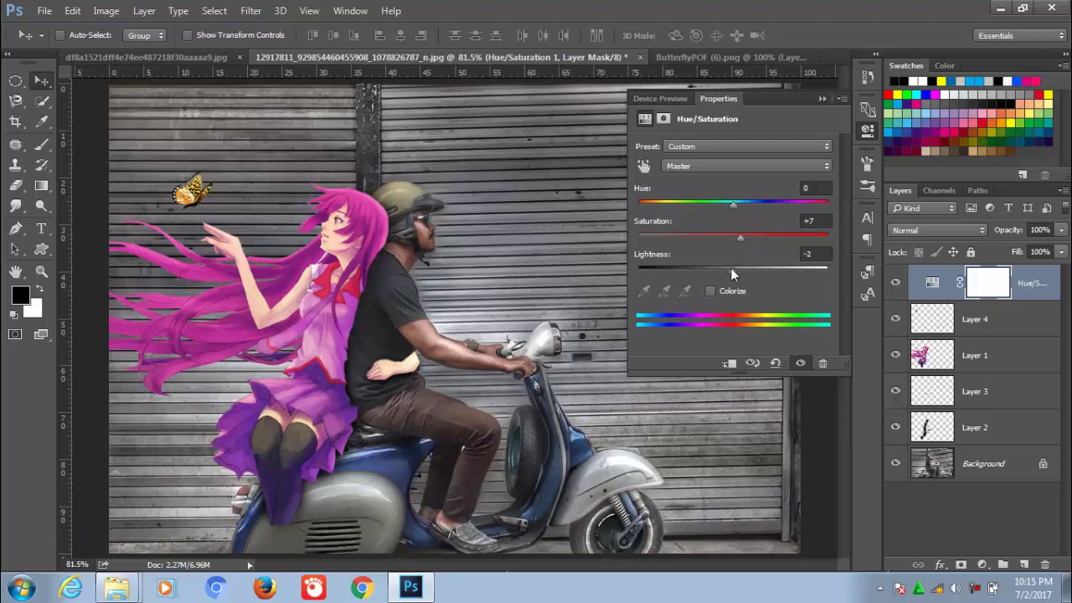
pyautogui.moveTo(731, 267); pyautogui.dragTo(700, 270)
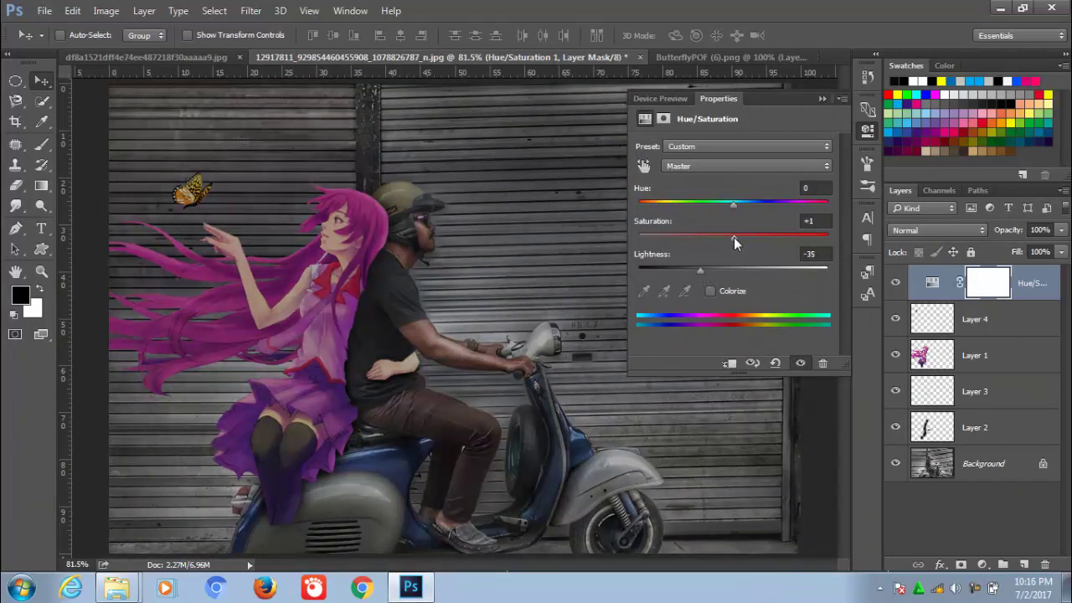
pyautogui.moveTo(736, 237); pyautogui.dragTo(733, 237)
pyautogui.moveTo(733, 237); pyautogui.dragTo(750, 237)
pyautogui.moveTo(700, 269); pyautogui.dragTo(692, 270)
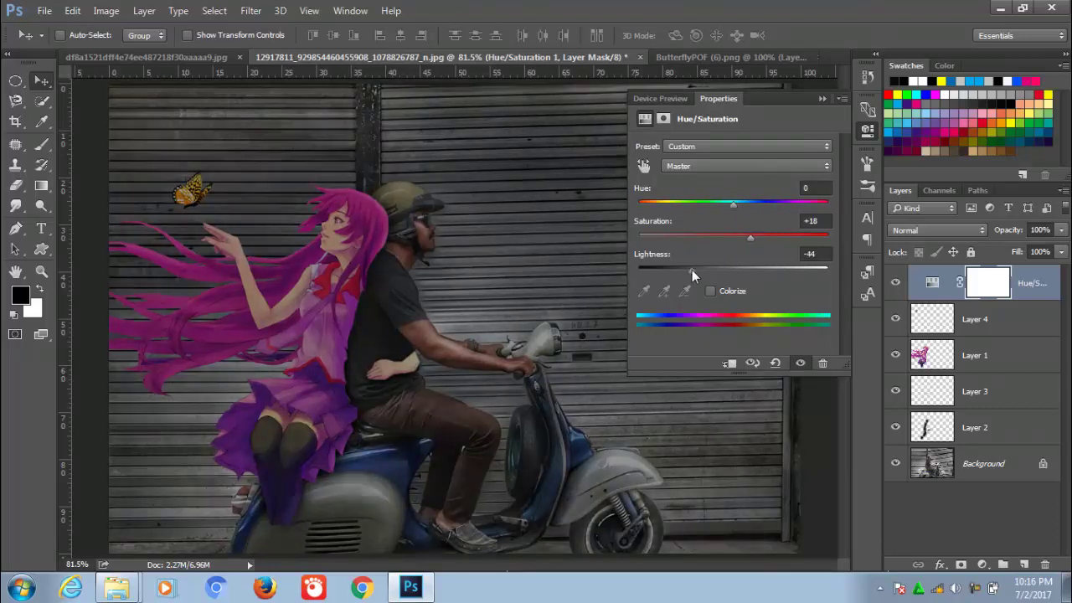
pyautogui.click(825, 98)
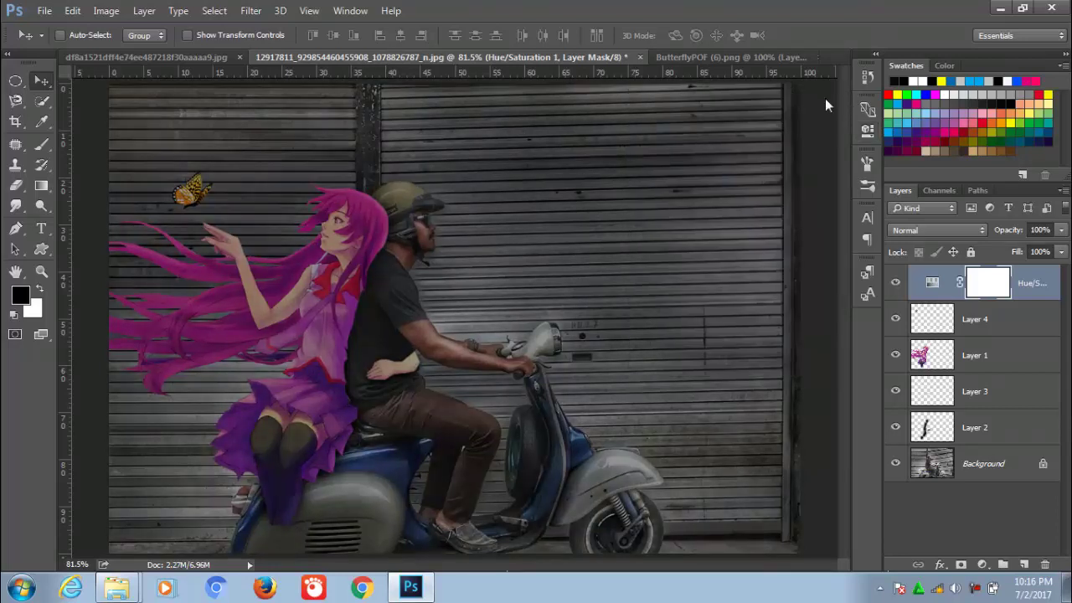
pyautogui.click(982, 564)
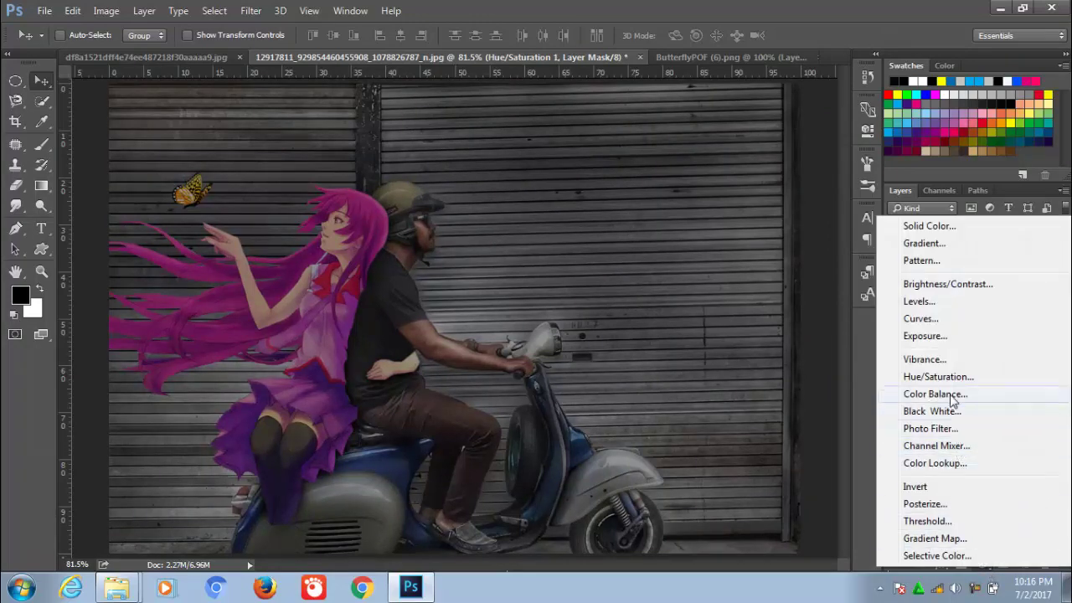
# Add a Color Lookup adjustment layer, try DropBlues.3DL, then settle on the FallColors.look 3D LUT
pyautogui.click(943, 469)
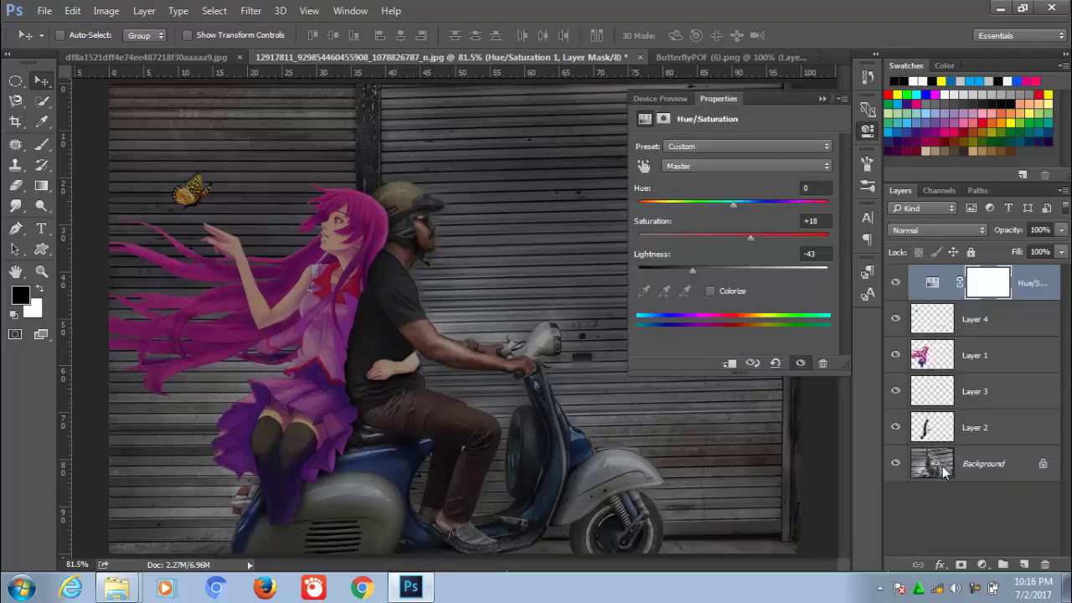
pyautogui.click(823, 147)
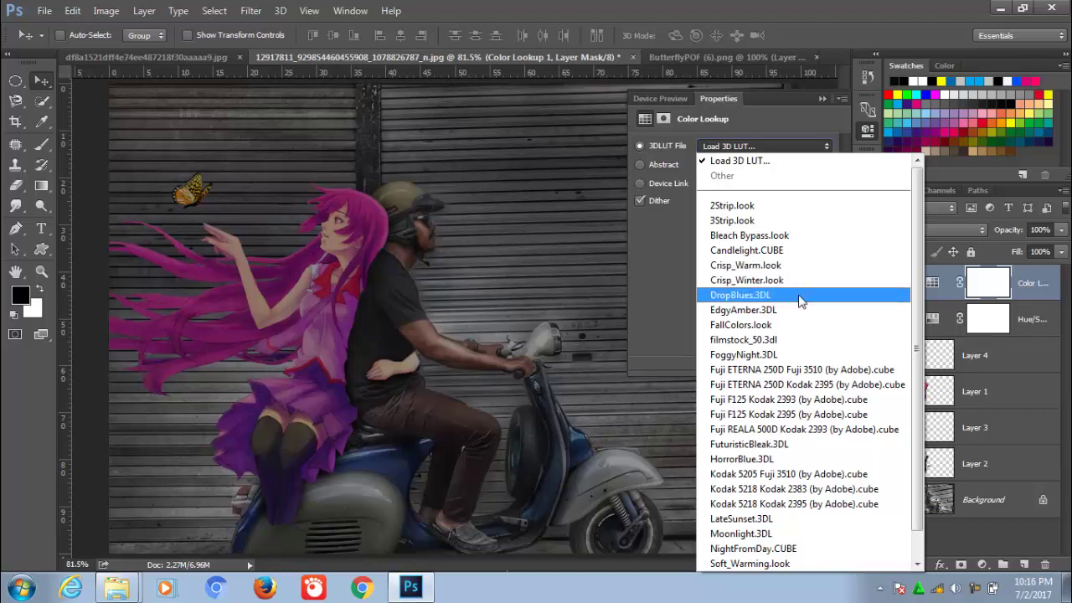
pyautogui.click(804, 296)
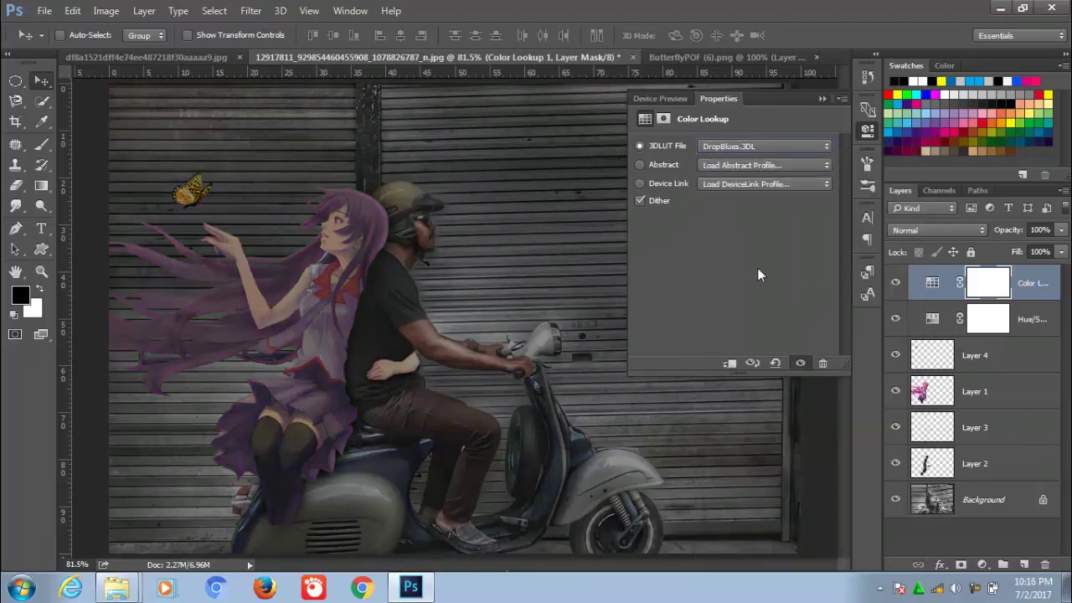
pyautogui.click(824, 147)
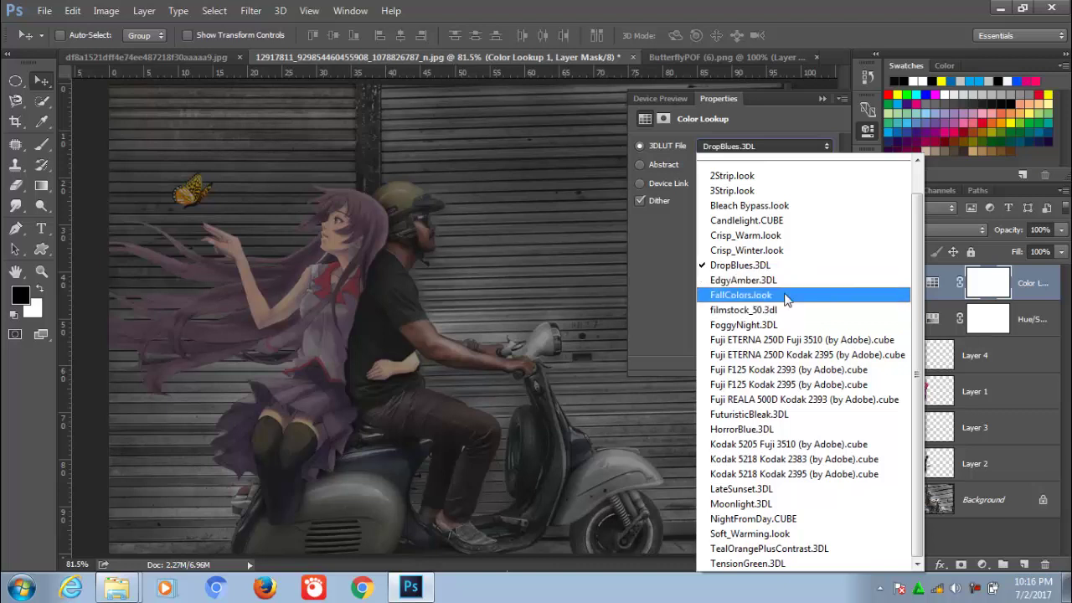
pyautogui.click(785, 294)
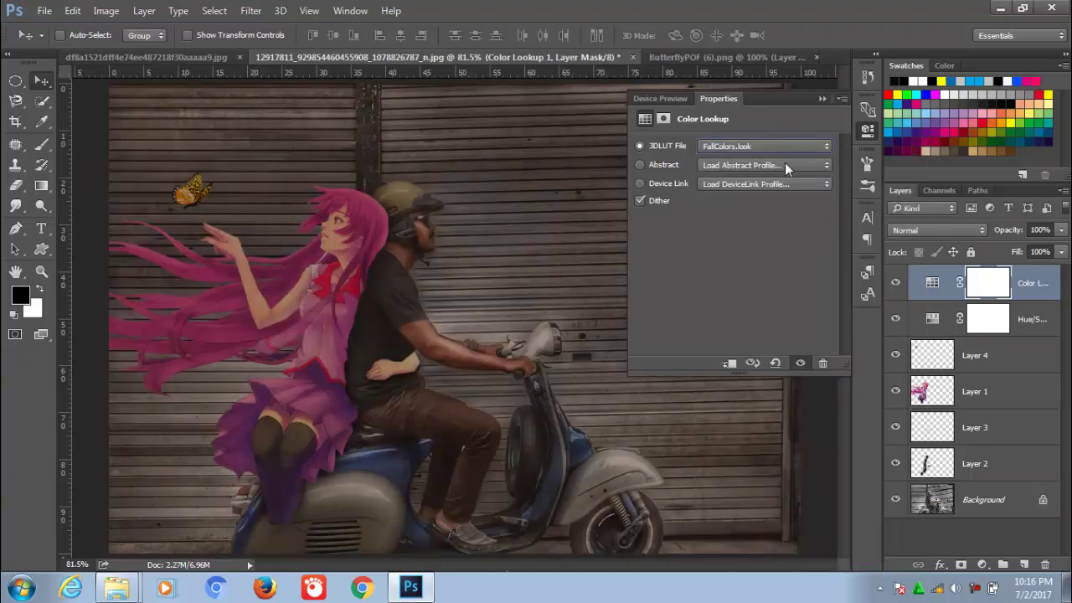
pyautogui.click(820, 99)
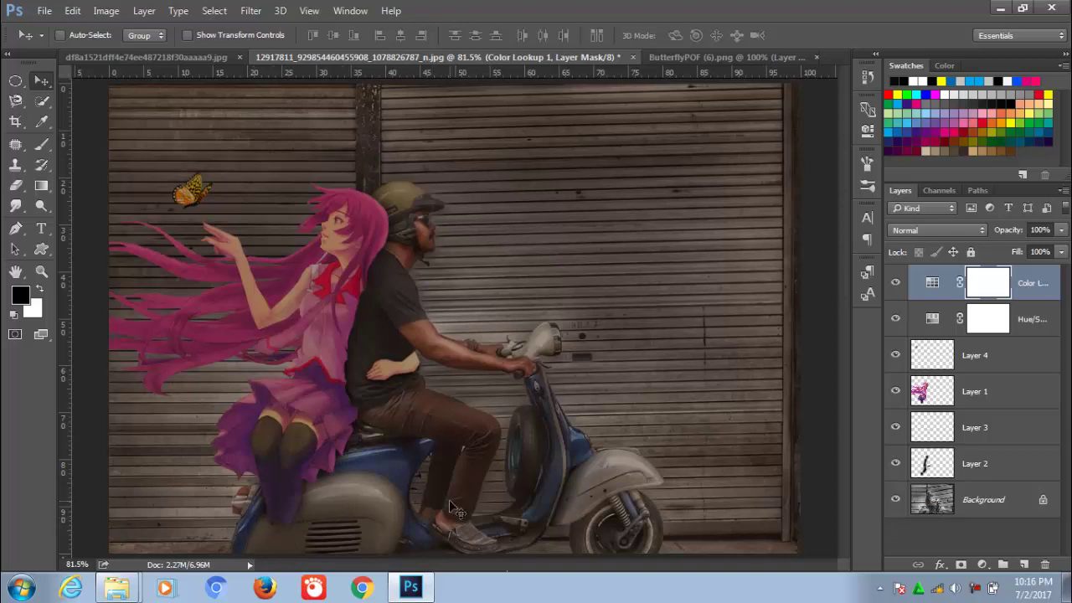
# Select every layer and convert them into one smart object named Color Lookup 1
pyautogui.keyDown('shift'); pyautogui.click(983, 501); pyautogui.keyUp('shift')
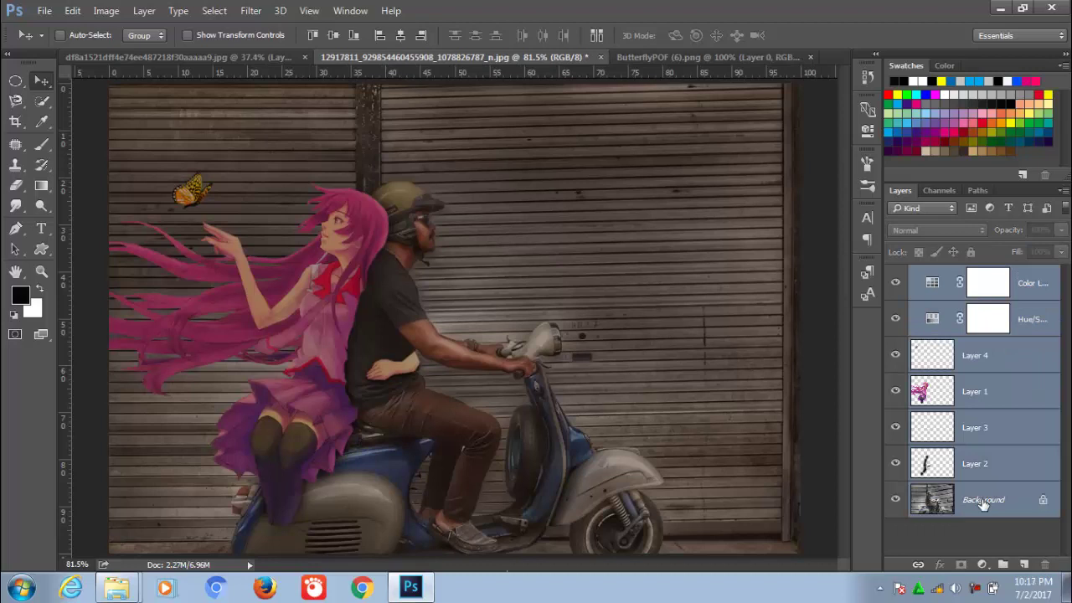
pyautogui.rightClick(983, 502)
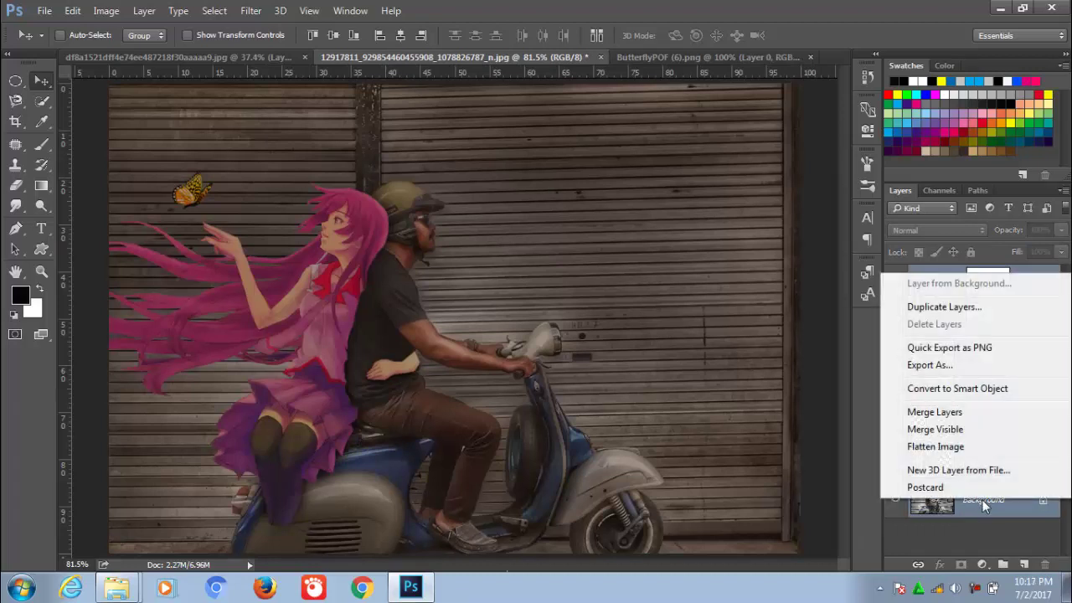
pyautogui.click(959, 390)
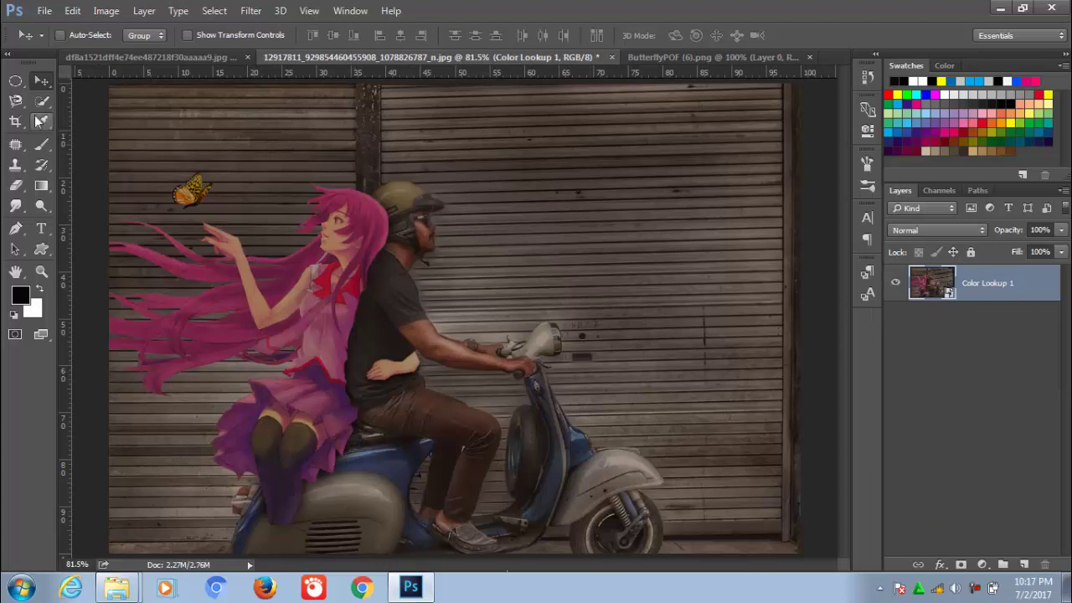
pyautogui.click(15, 123)
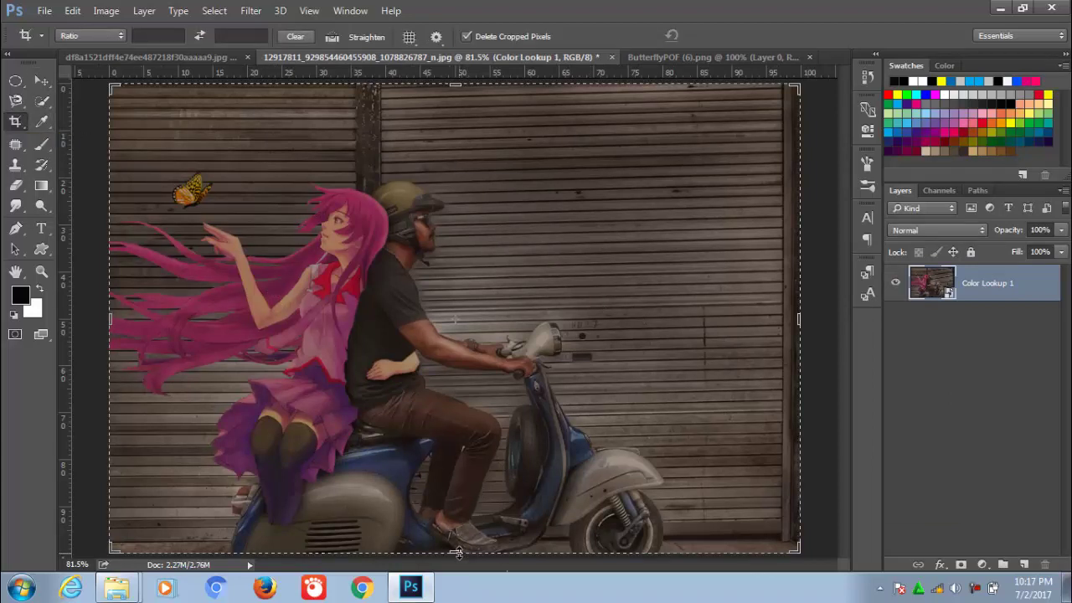
# Crop the top and bottom edges to about 92.9% of the original height
pyautogui.moveTo(458, 552); pyautogui.dragTo(458, 536)
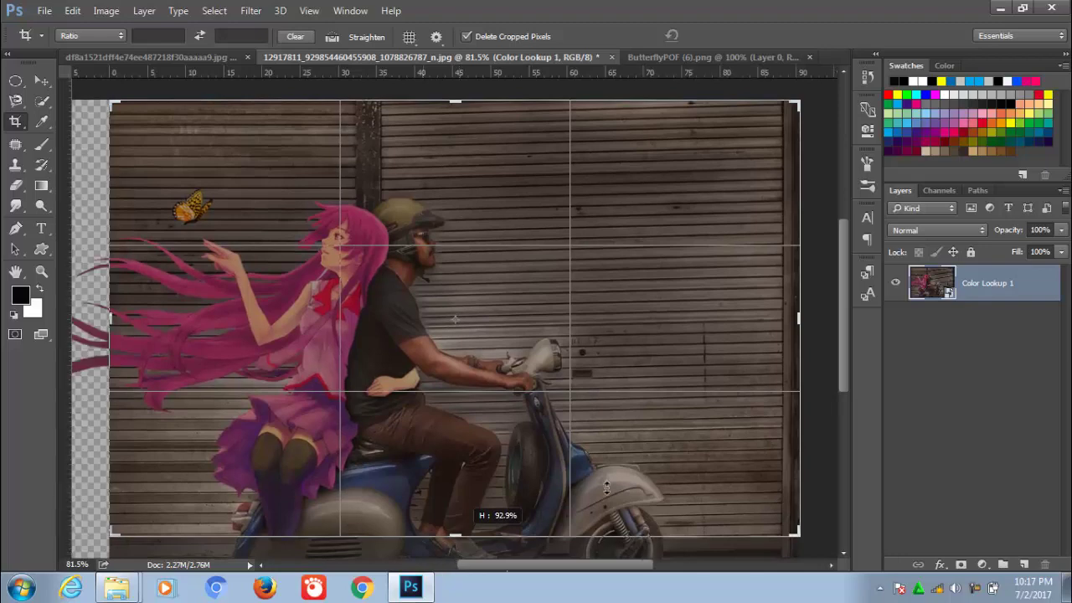
pyautogui.moveTo(459, 536); pyautogui.dragTo(459, 535)
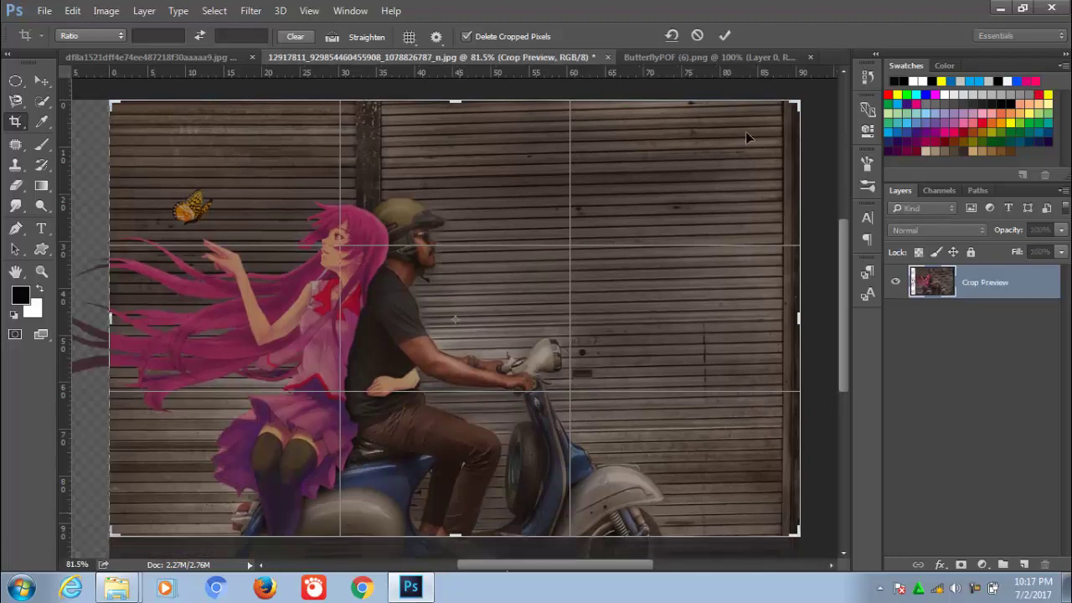
pyautogui.click(727, 36)
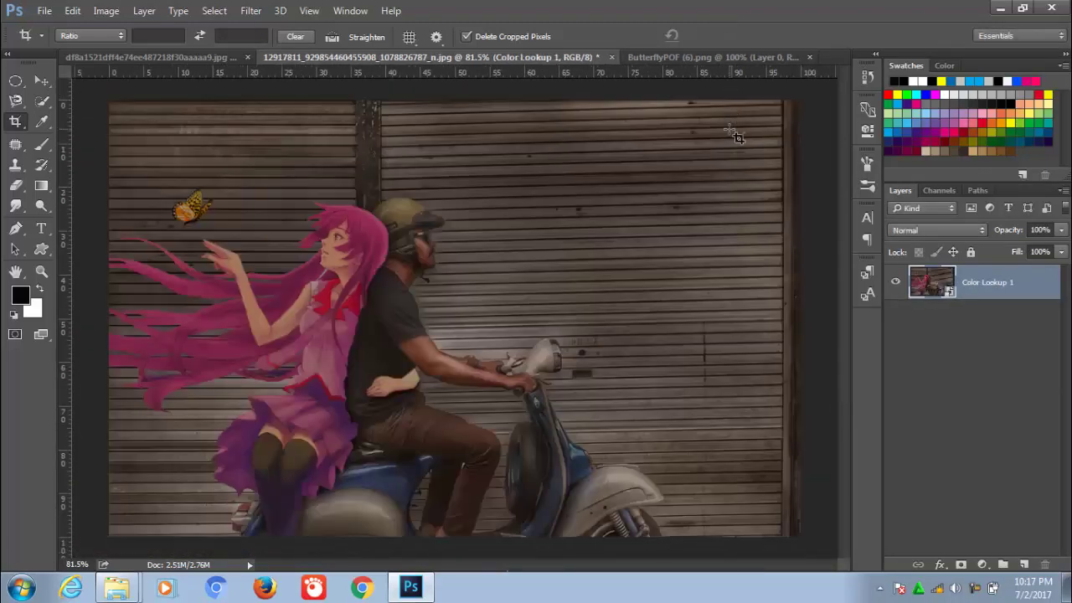
pyautogui.click(44, 77)
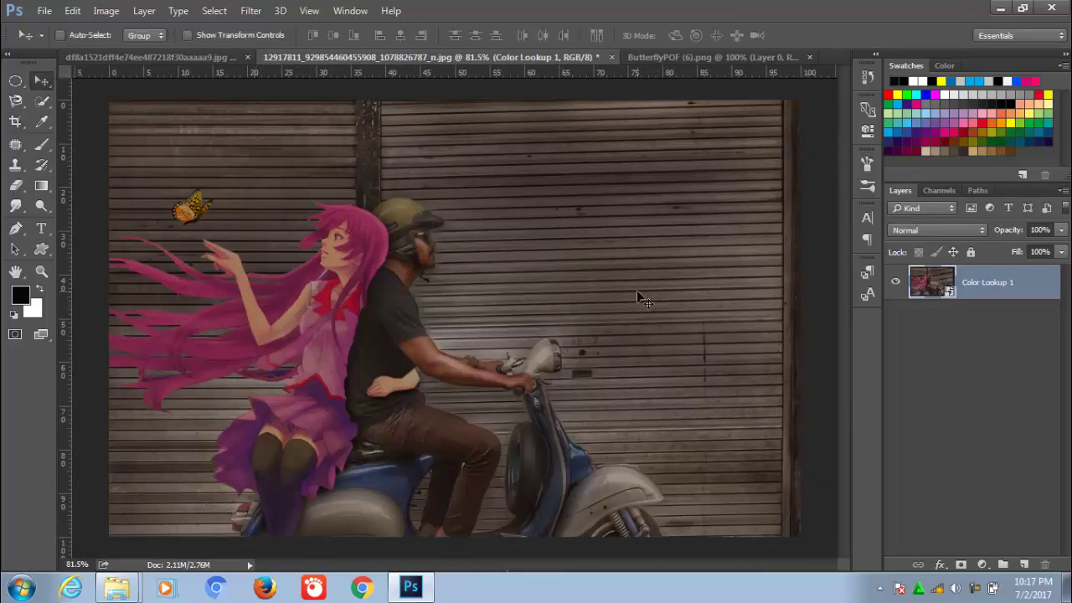